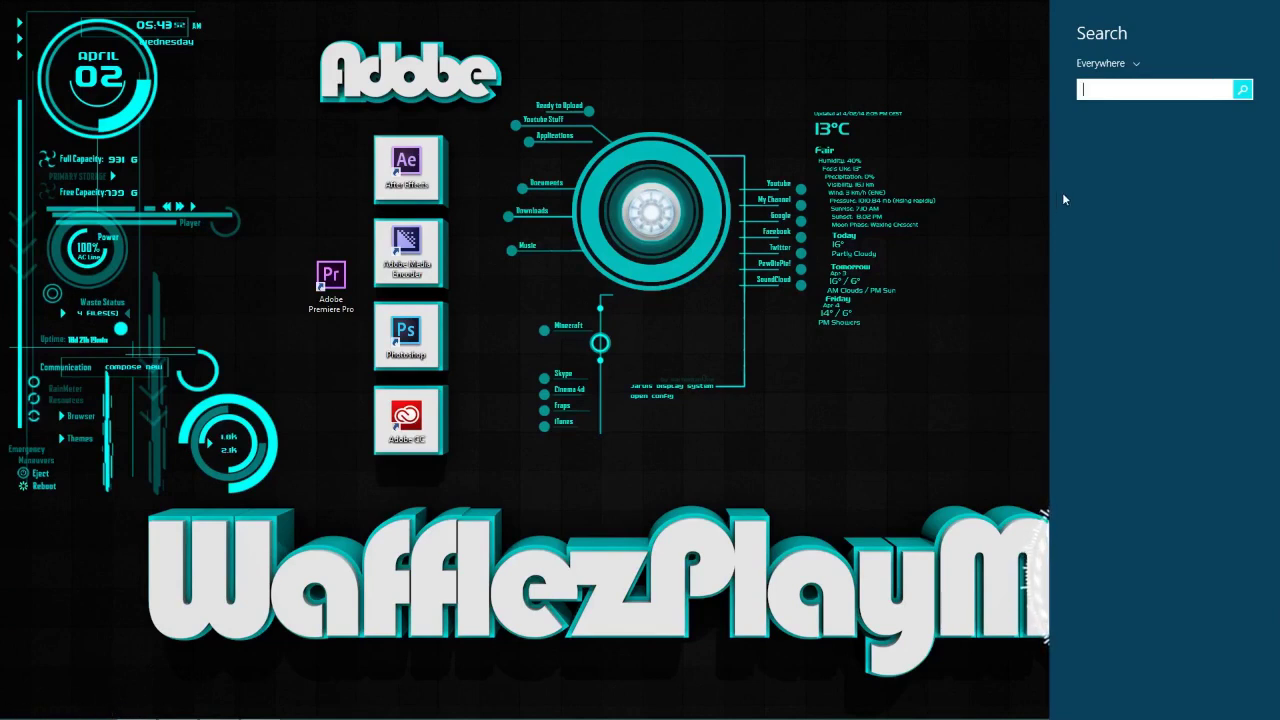
Browse from %appdata% to .minecraft\screenshots and select the first screenshot PNG.
{"action": "type", "text": "%appd"}
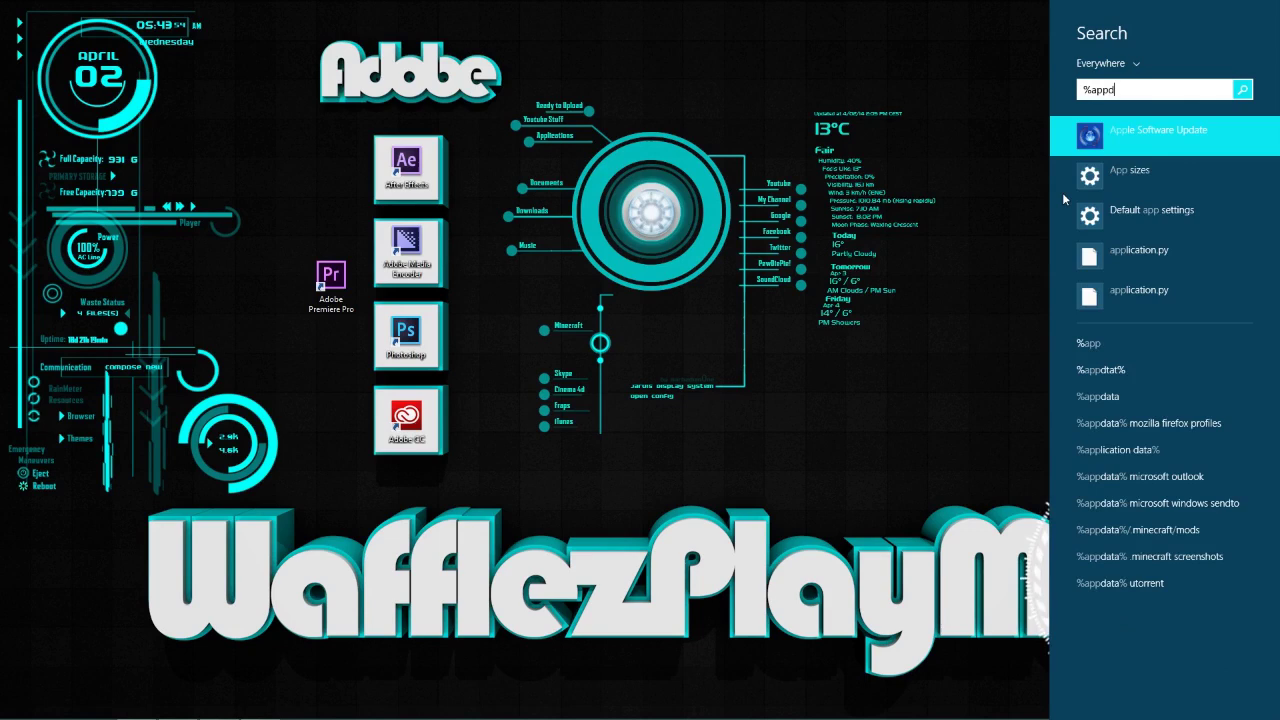
{"action": "type", "text": "ata%"}
{"action": "key", "text": "Return"}
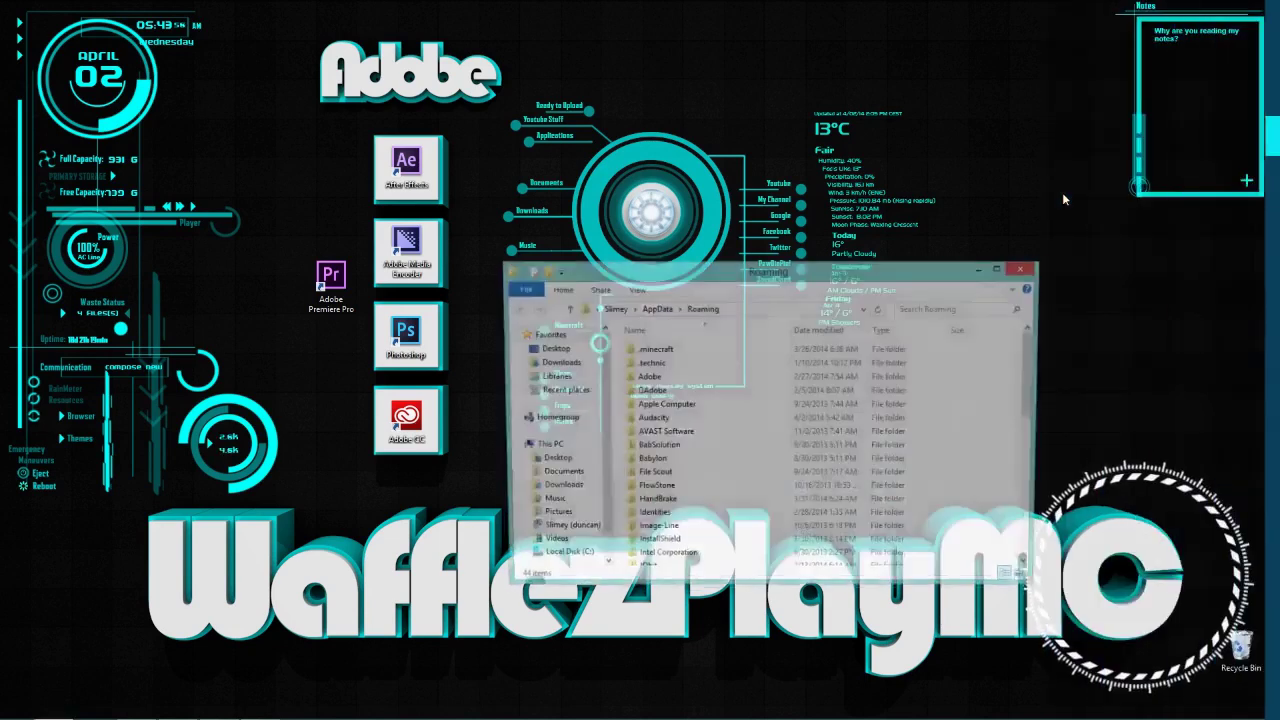
{"action": "left_click", "coordinate": [650, 352]}
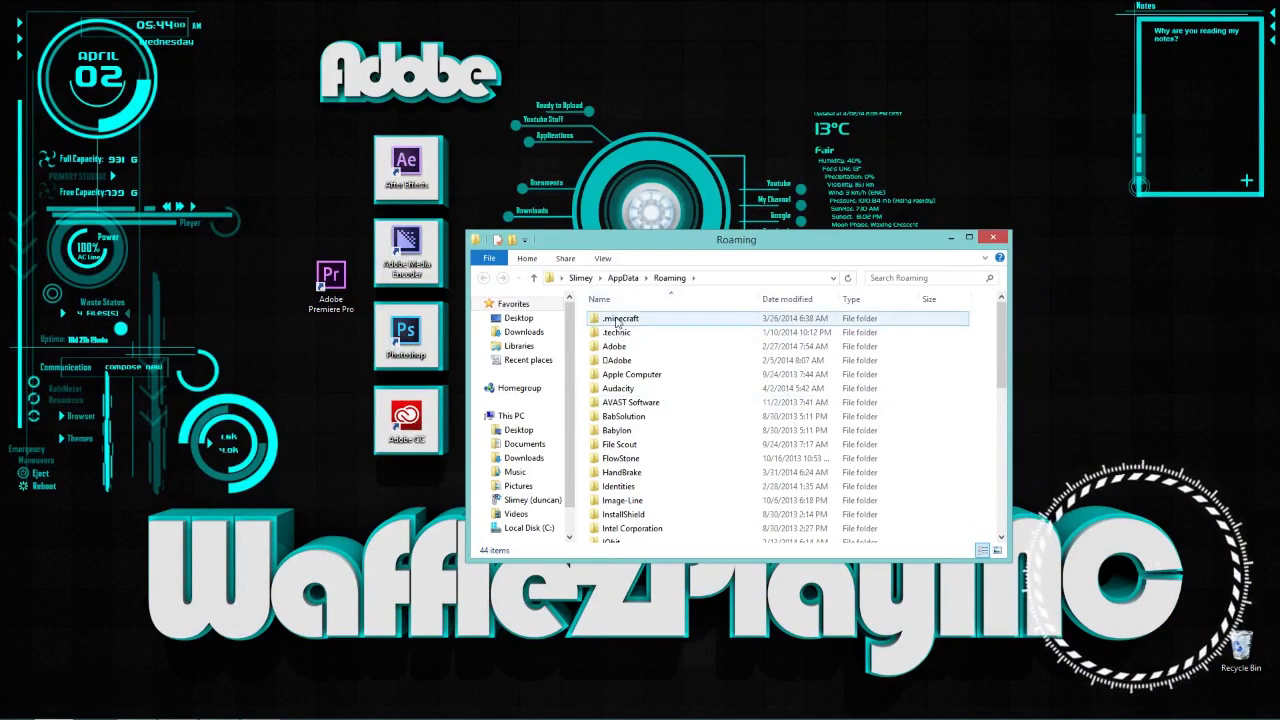
{"action": "double_click", "coordinate": [617, 320]}
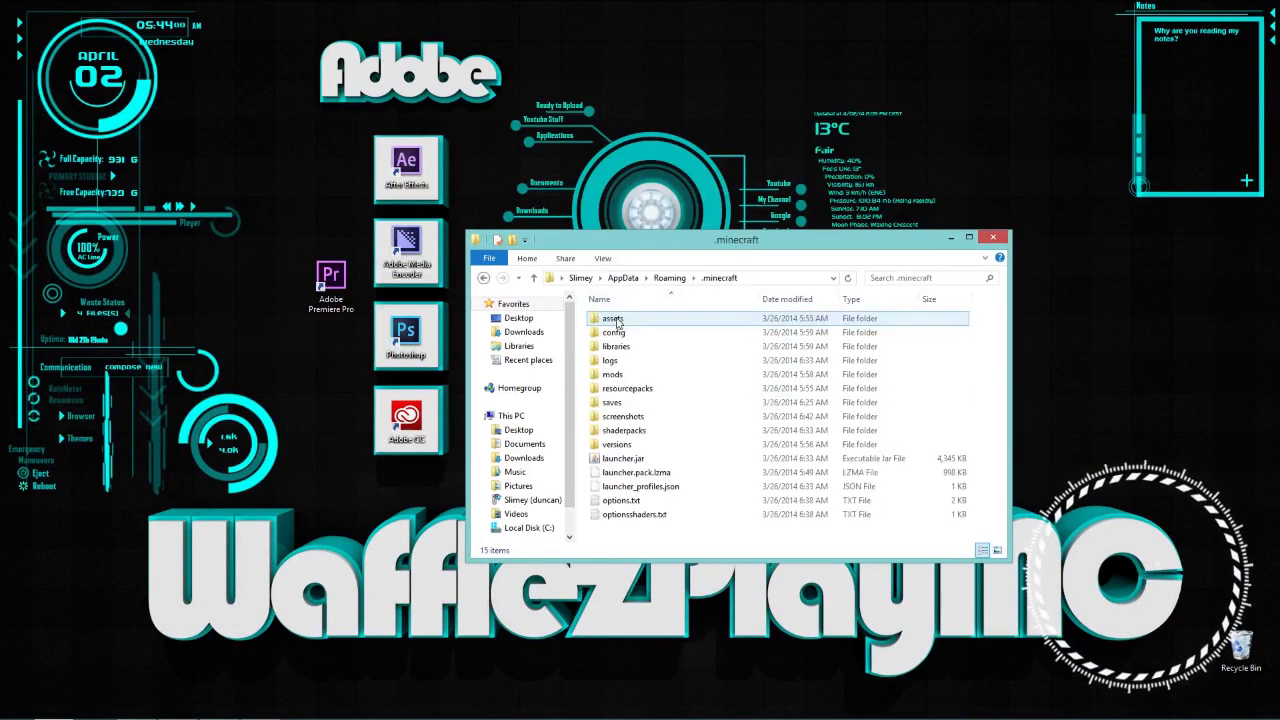
{"action": "double_click", "coordinate": [624, 416]}
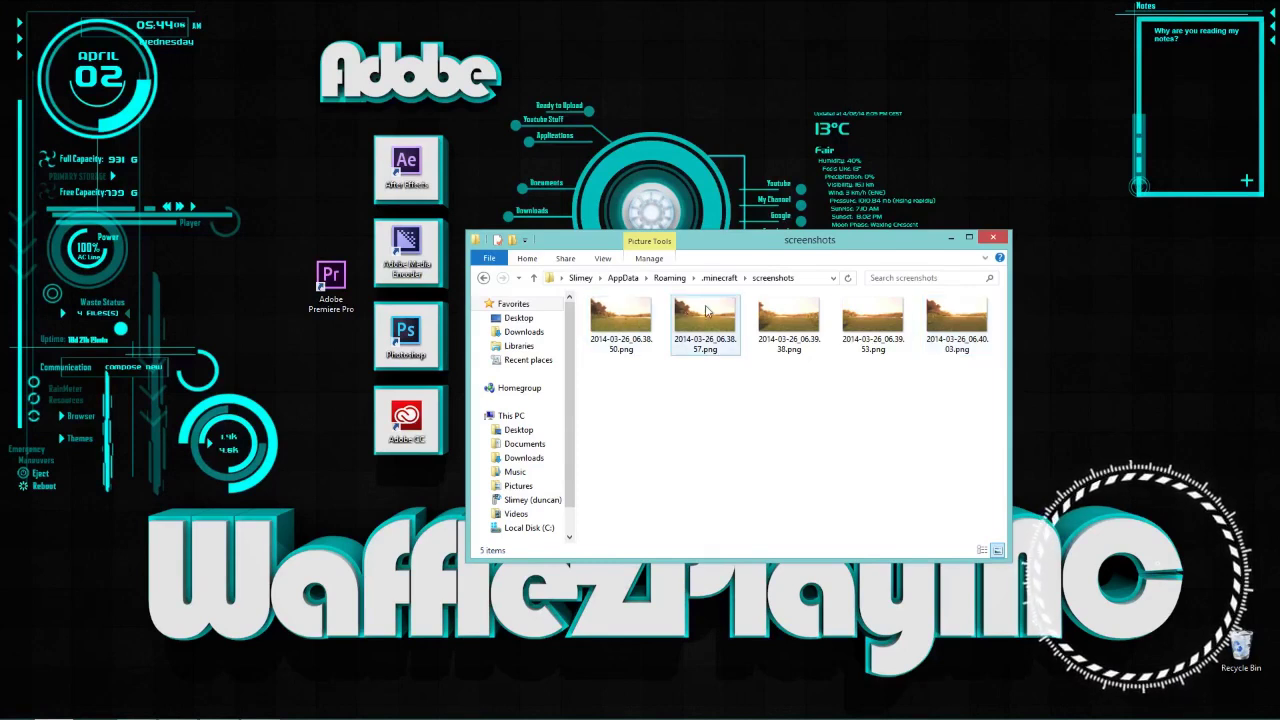
{"action": "mouse_move", "coordinate": [631, 330]}
{"action": "left_mouse_down"}
{"action": "mouse_move", "coordinate": [375, 240]}
{"action": "mouse_move", "coordinate": [285, 275]}
{"action": "mouse_move", "coordinate": [345, 270]}
{"action": "mouse_move", "coordinate": [621, 330]}
{"action": "left_mouse_up"}
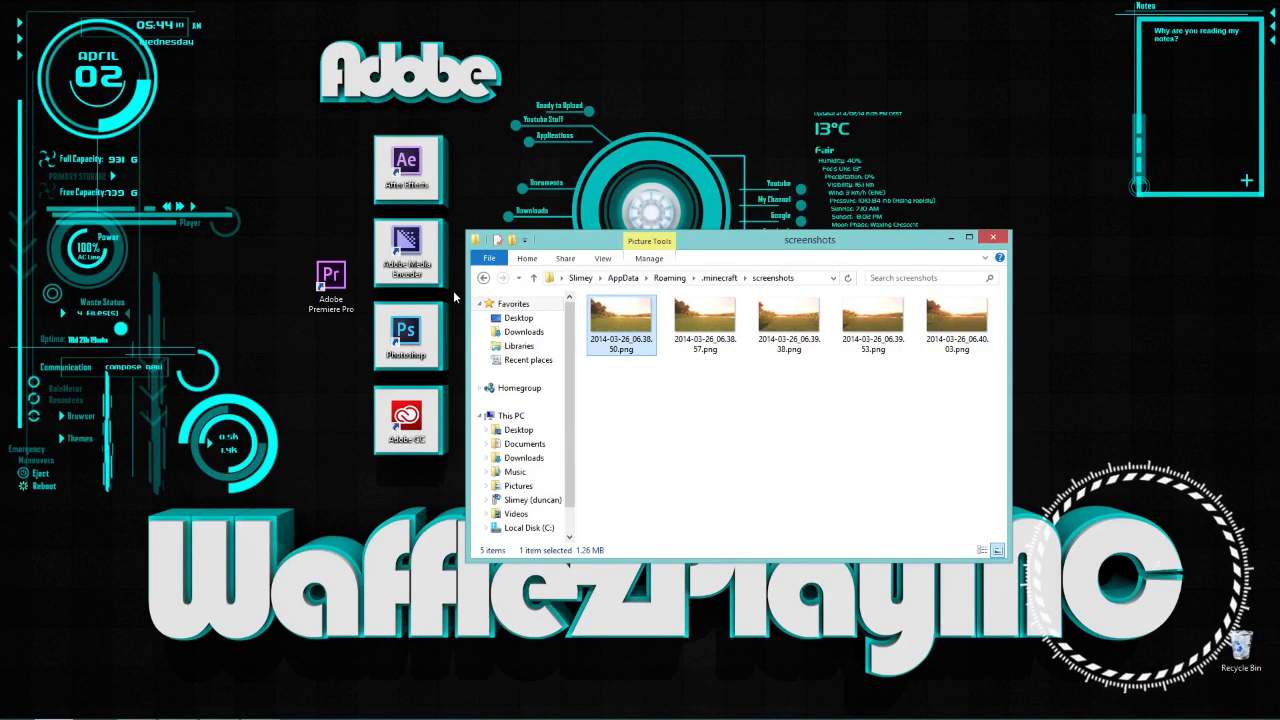
{"action": "left_click_drag", "start_coordinate": [700, 244], "coordinate": [536, 222]}
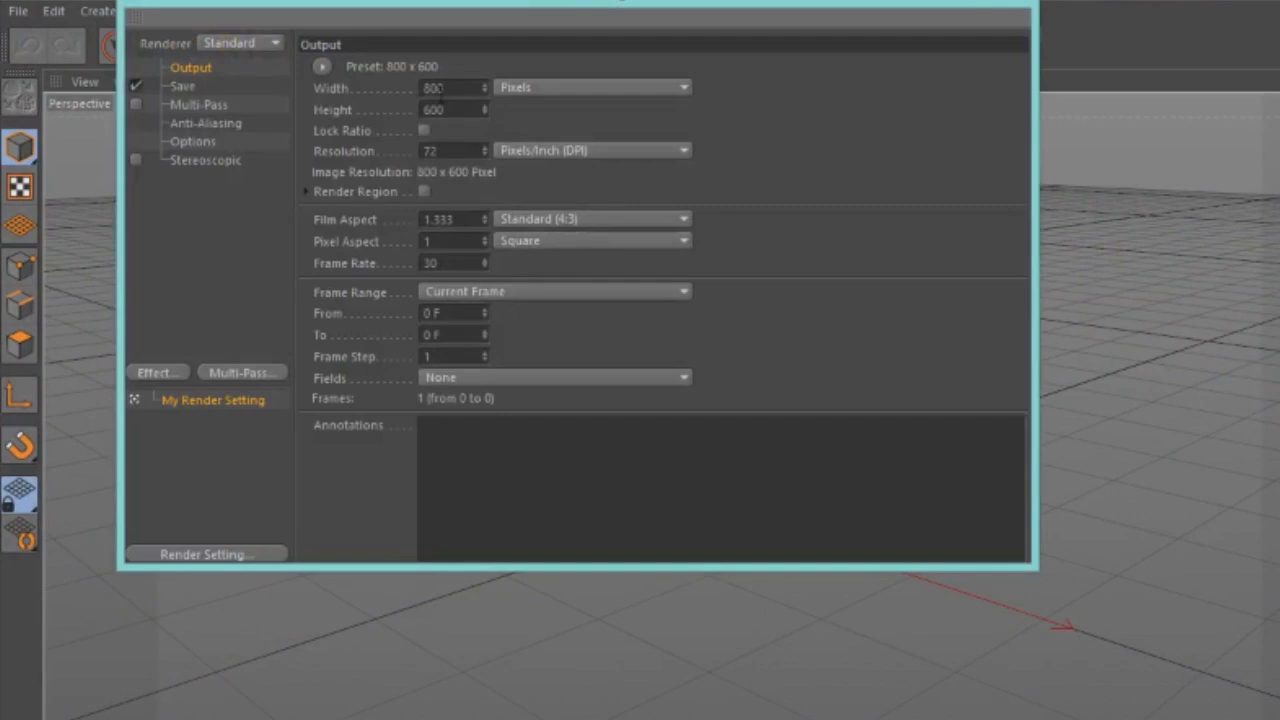
Enter Width 1280 and Height 720 on the Output page of Render Settings.
{"action": "type", "text": "1280"}
{"action": "key", "text": "Tab"}
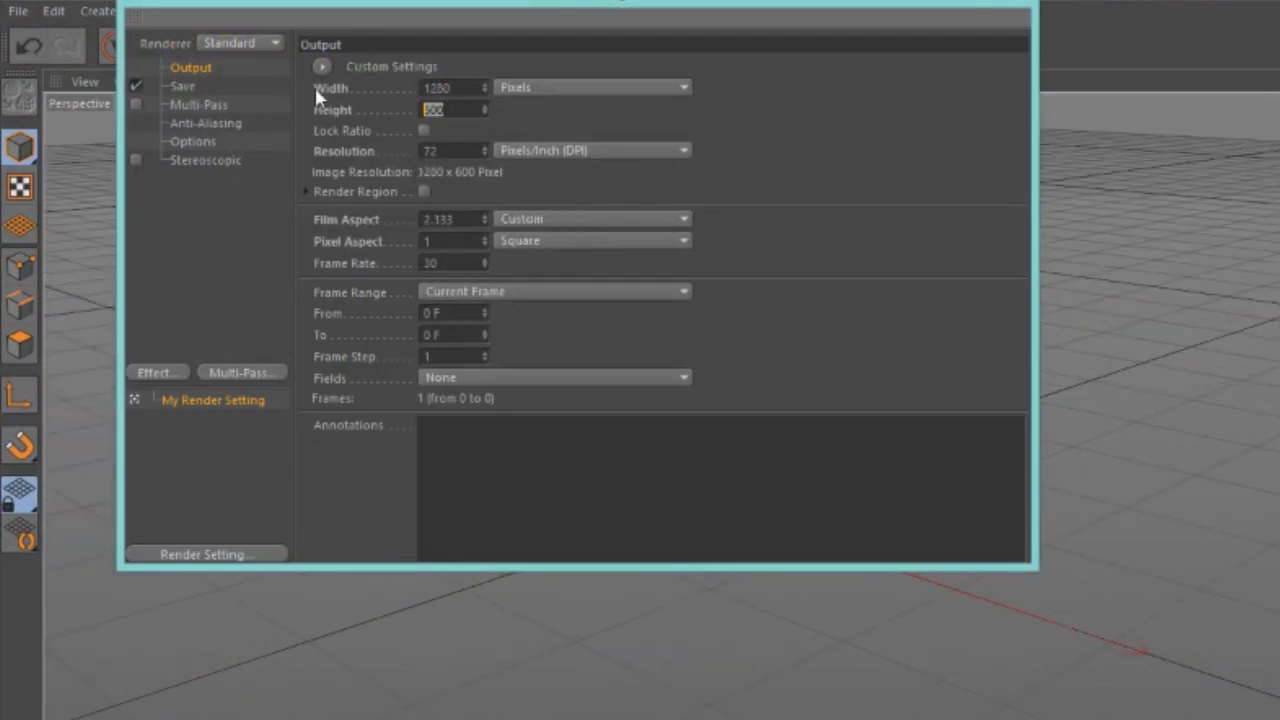
{"action": "type", "text": "720"}
{"action": "left_click_drag", "start_coordinate": [372, 4], "coordinate": [455, 100]}
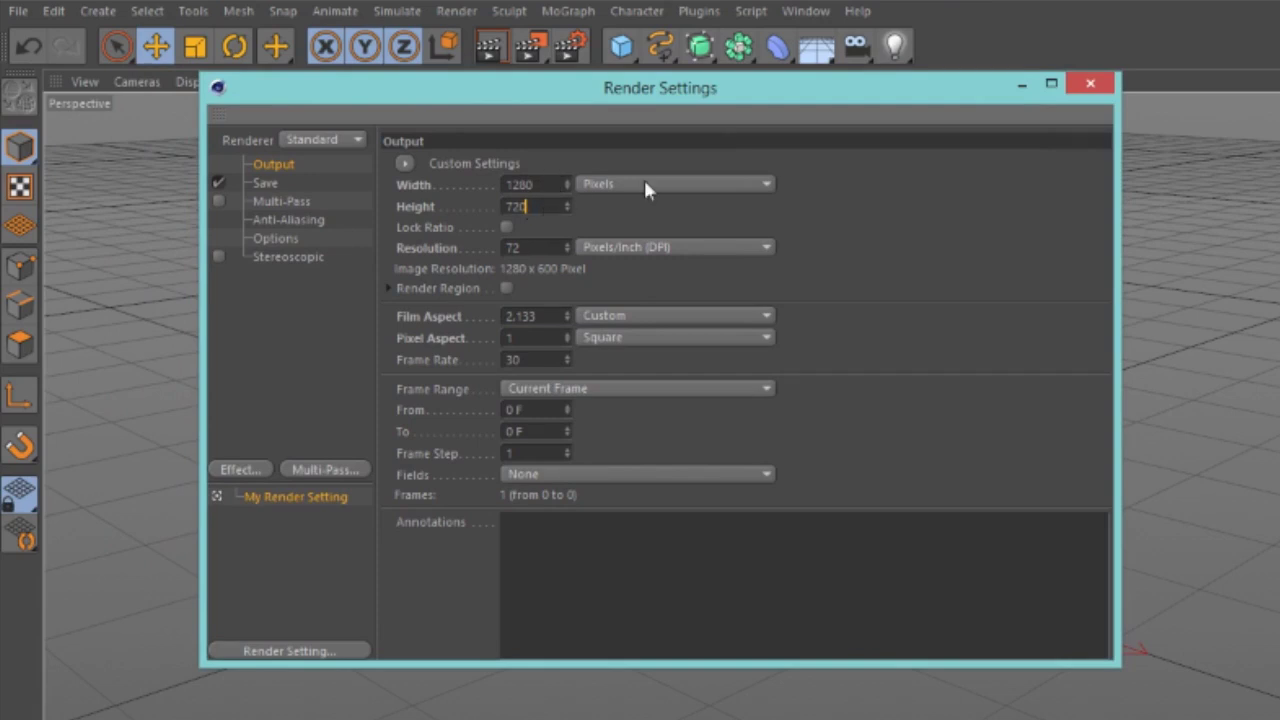
{"action": "key", "text": "Return"}
Set the saved image format to PNG with an alpha channel.
{"action": "left_click", "coordinate": [268, 184]}
{"action": "left_click", "coordinate": [620, 223]}
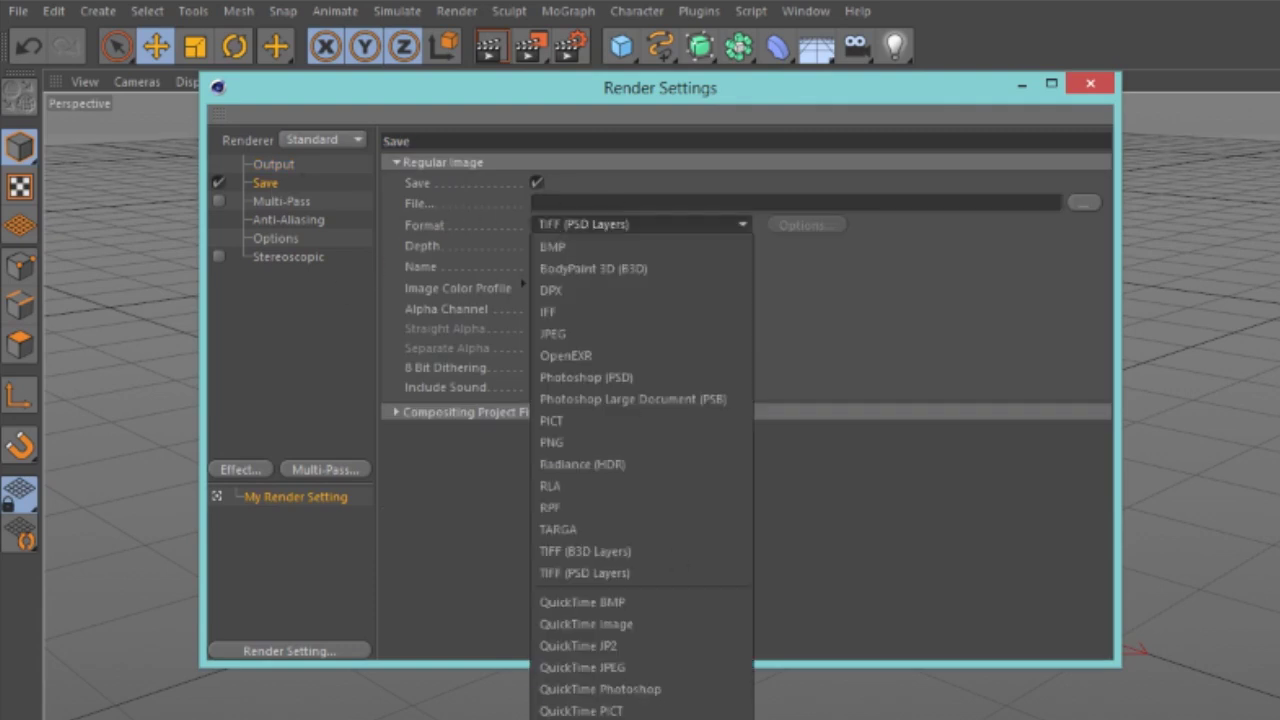
{"action": "left_click", "coordinate": [258, 400]}
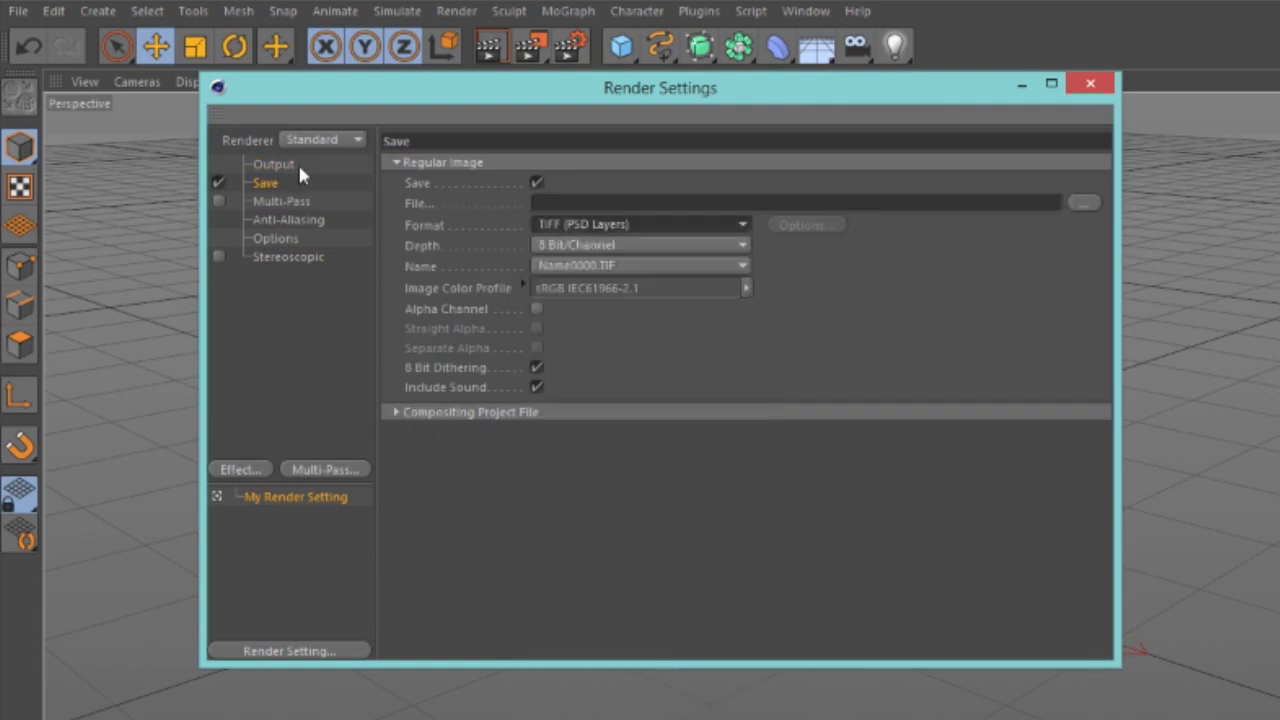
{"action": "left_click", "coordinate": [307, 340]}
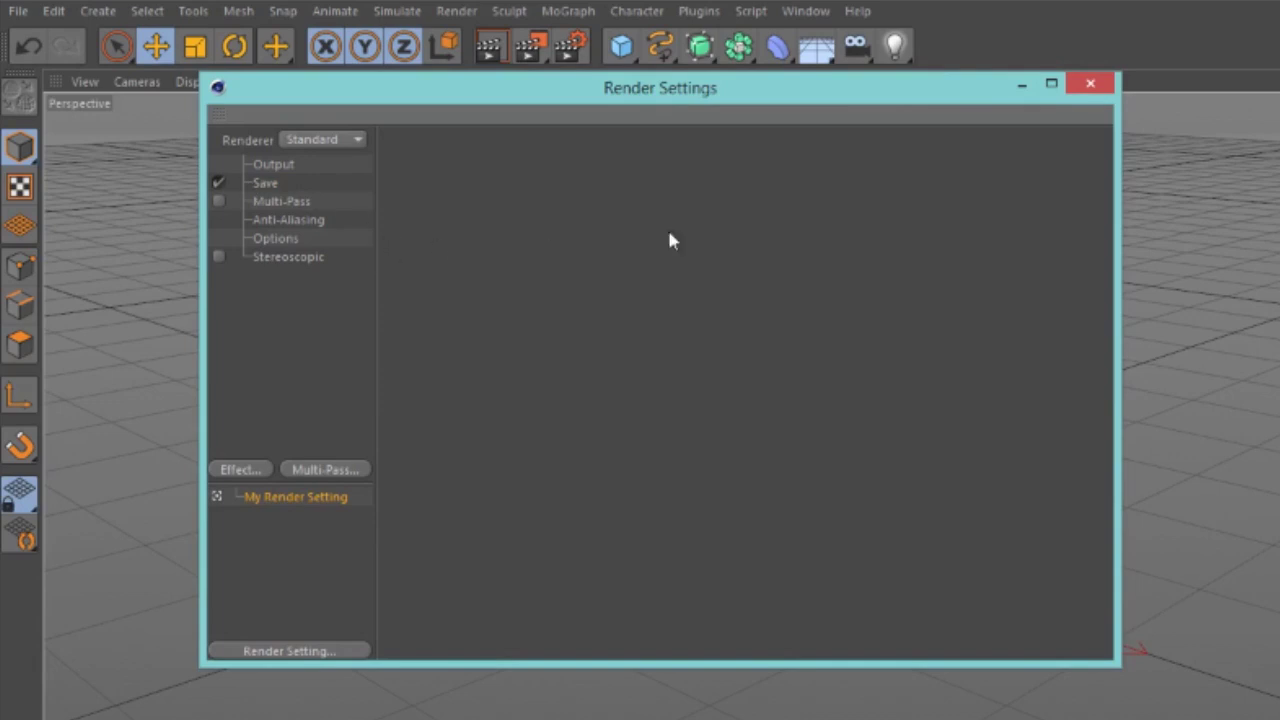
{"action": "left_click", "coordinate": [266, 184]}
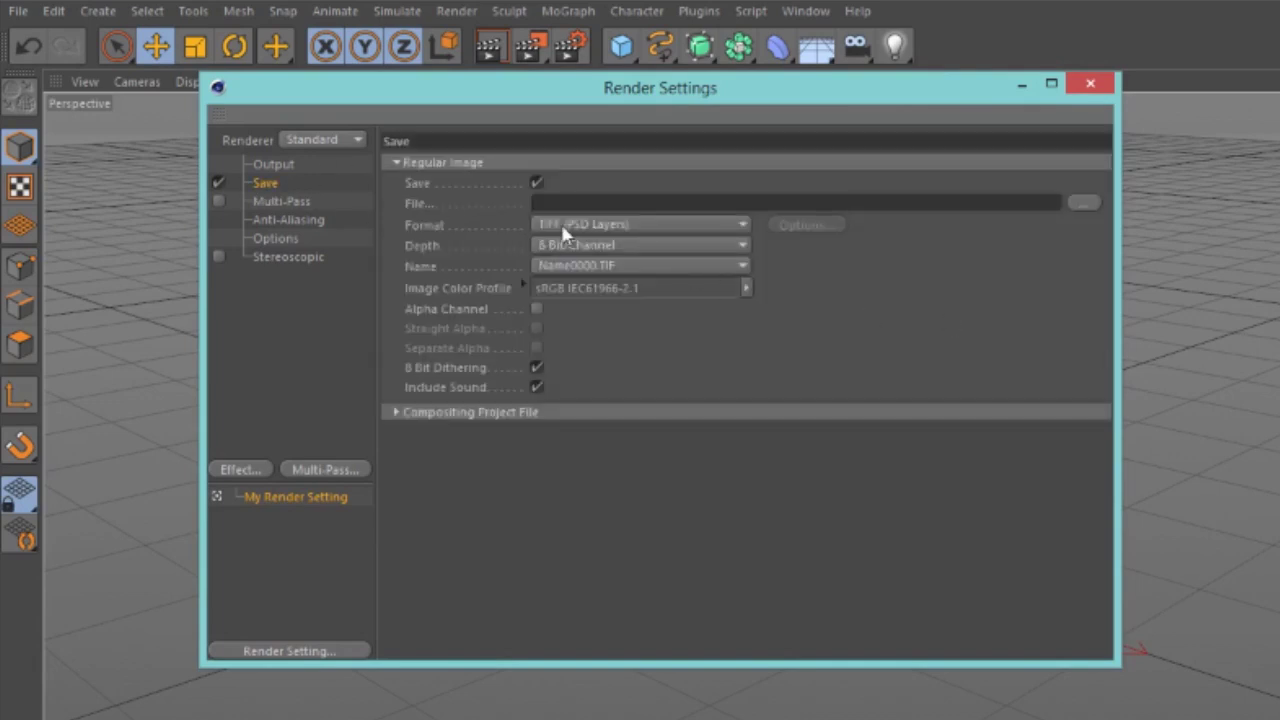
{"action": "left_click", "coordinate": [586, 226]}
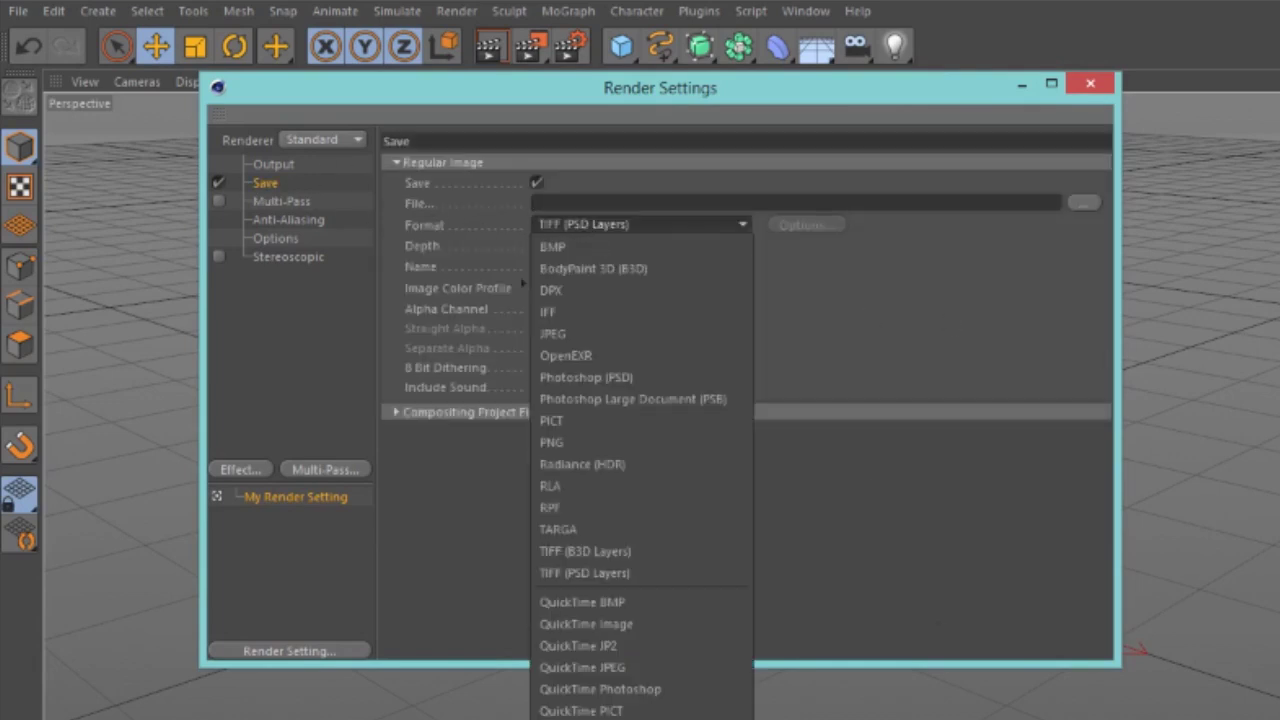
{"action": "left_click", "coordinate": [580, 442]}
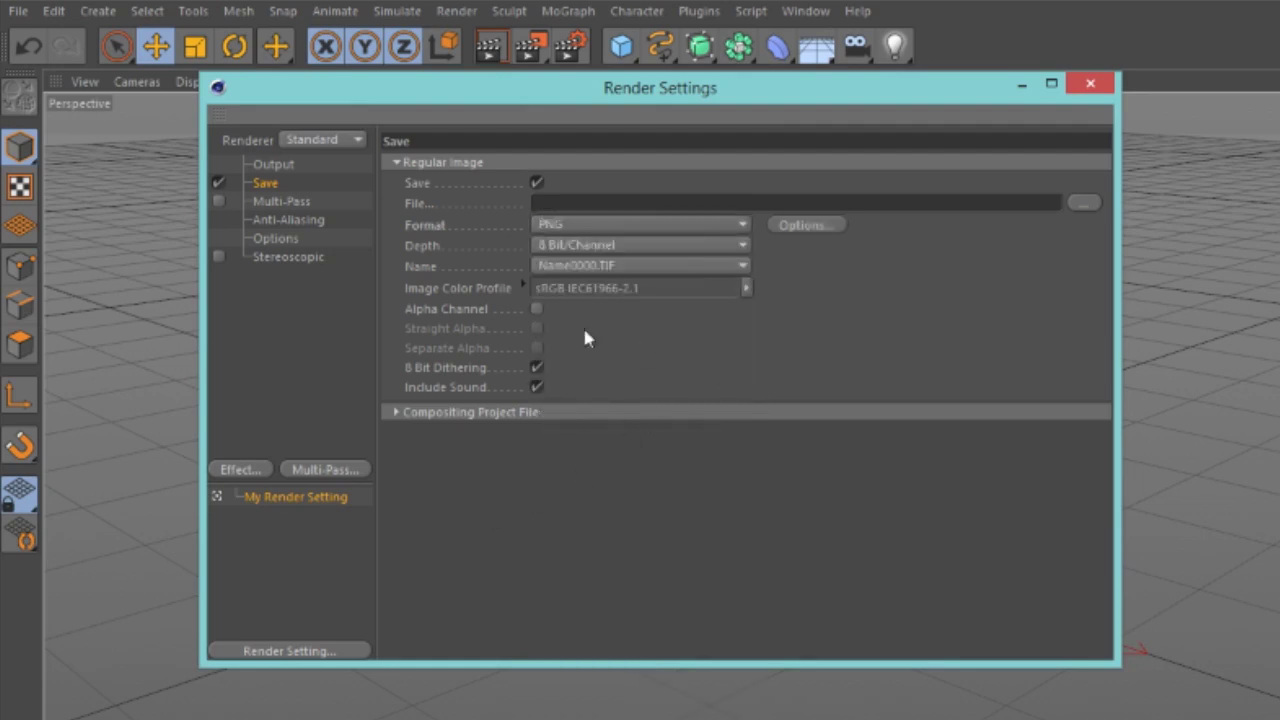
{"action": "left_click", "coordinate": [536, 308]}
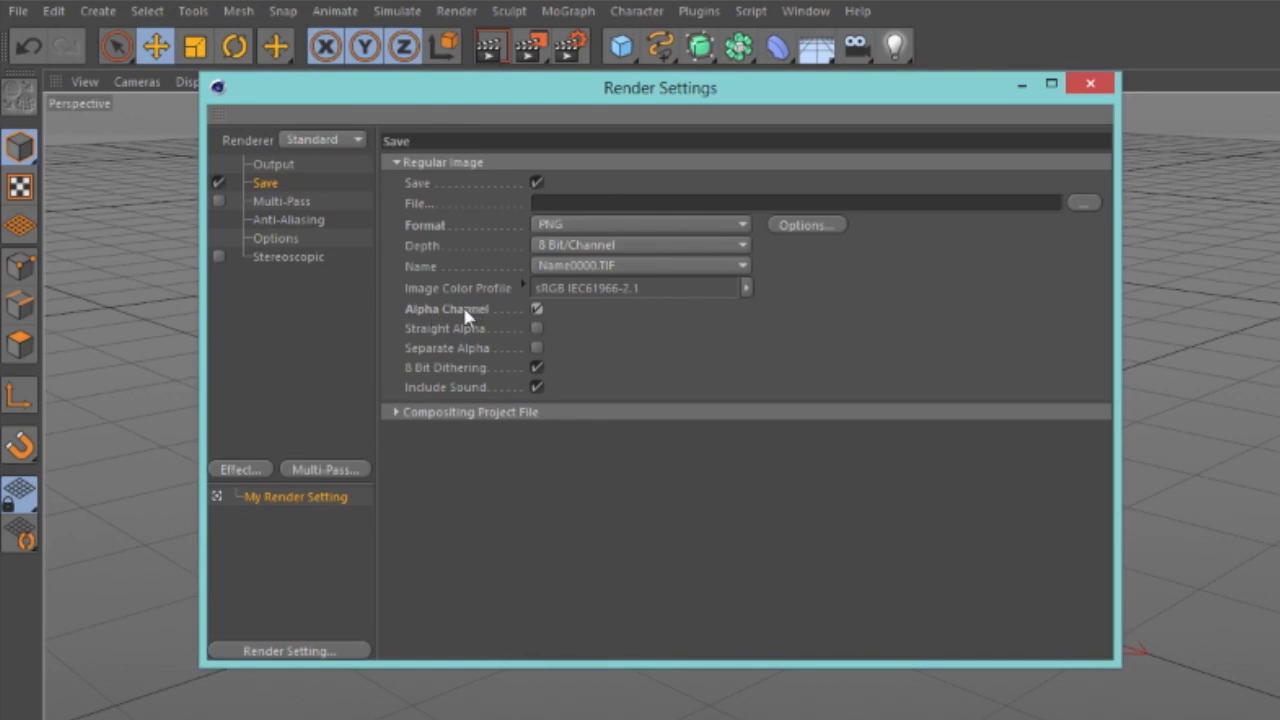
{"action": "left_click_drag", "start_coordinate": [557, 95], "coordinate": [510, 94]}
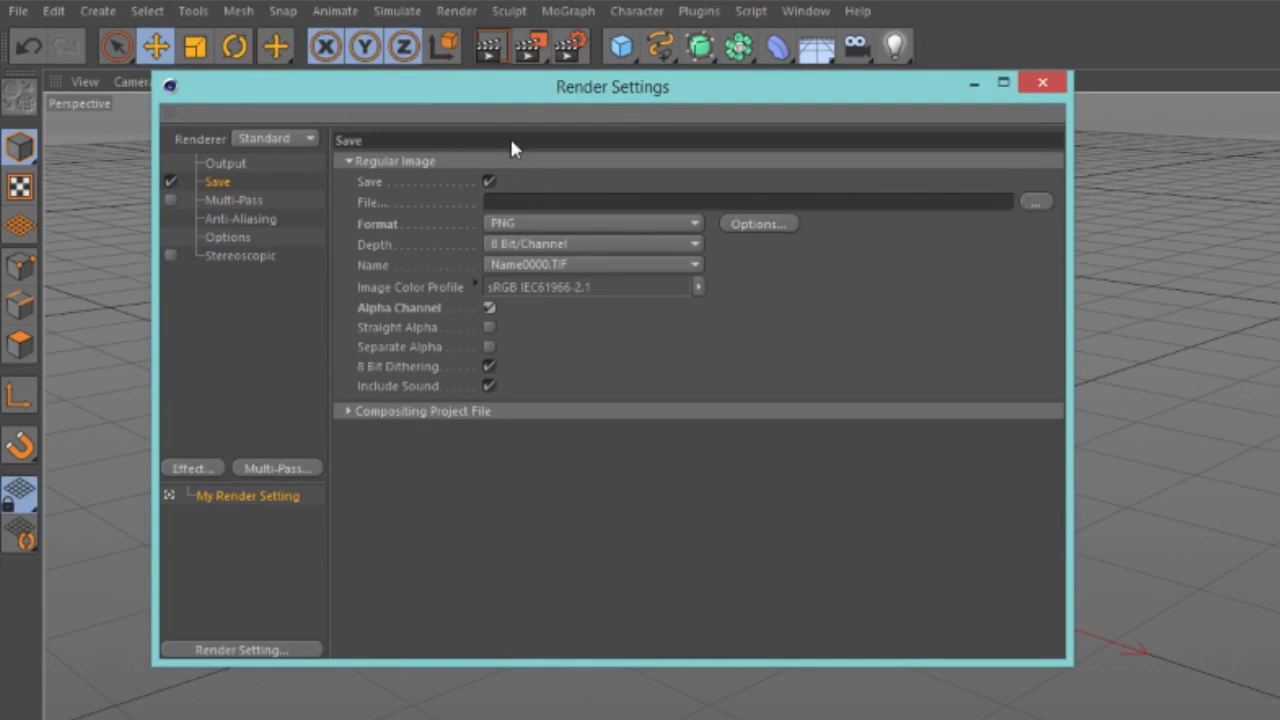
Set the output file to 'Test' in the Documents\youtube folder.
{"action": "left_click", "coordinate": [1036, 203]}
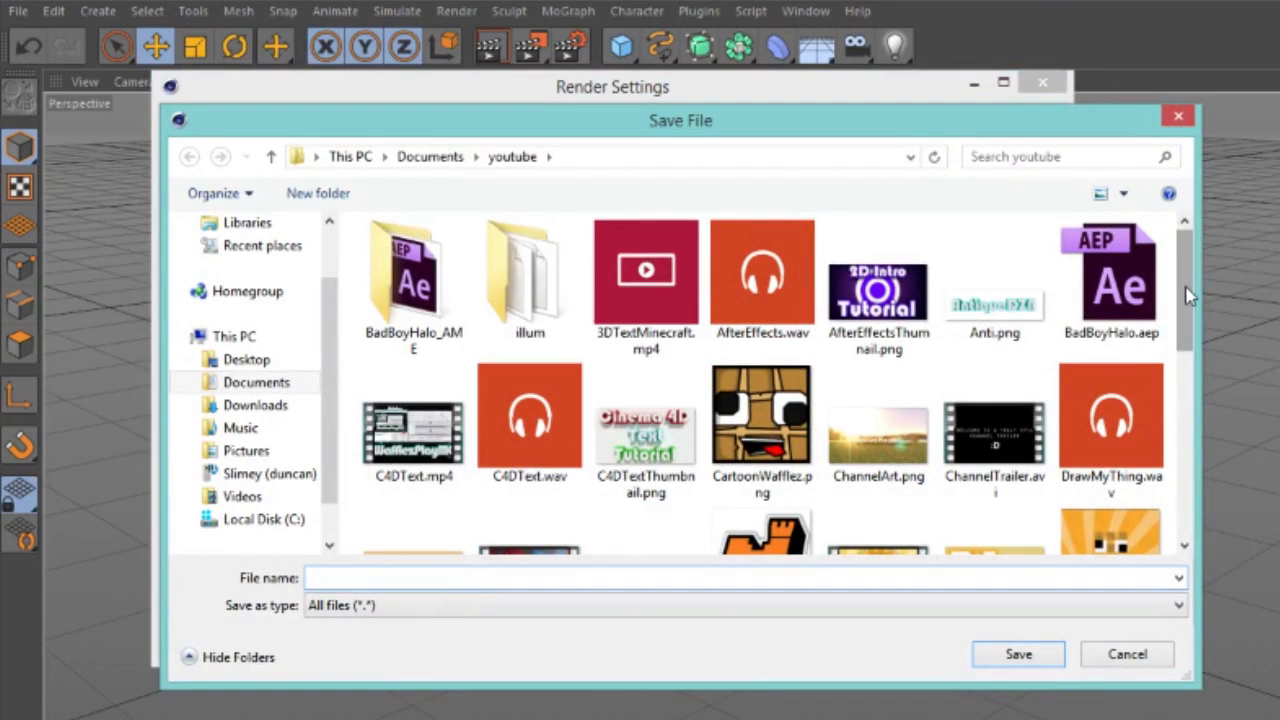
{"action": "scroll", "coordinate": [1187, 320], "scroll_direction": "down", "scroll_amount": 1}
{"action": "scroll", "coordinate": [1187, 310], "scroll_direction": "up", "scroll_amount": 1}
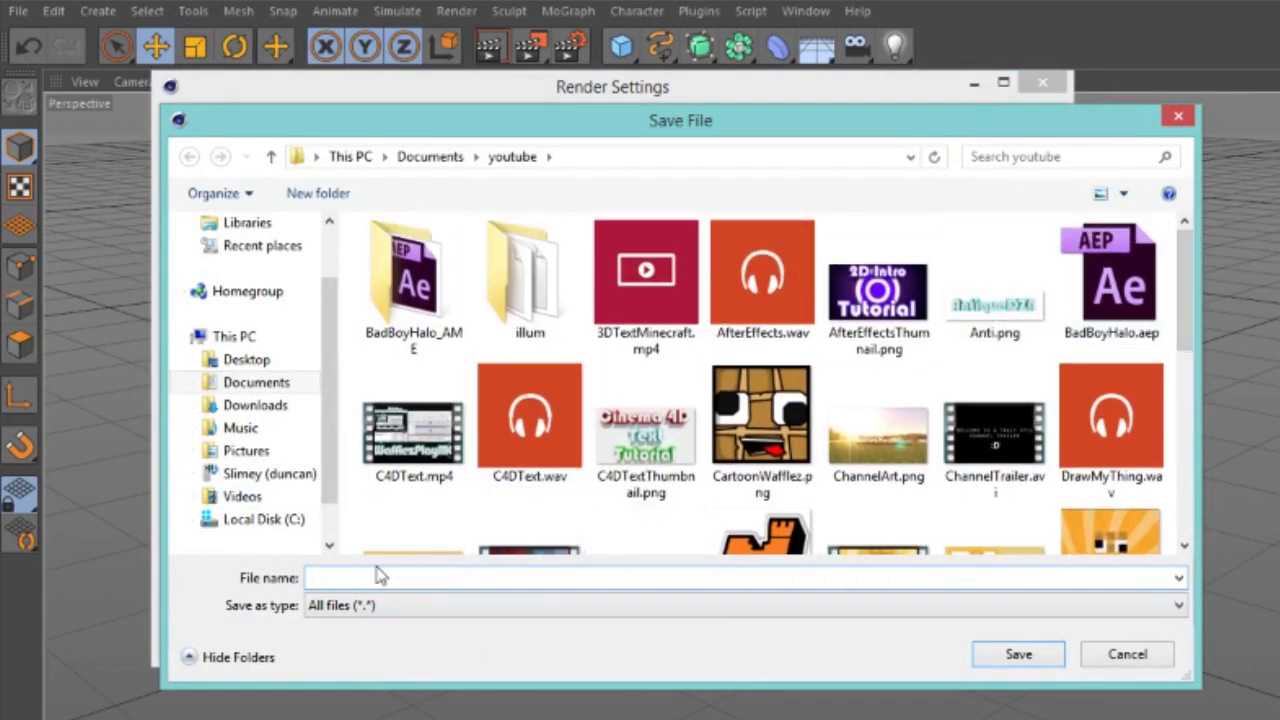
{"action": "type", "text": "Test"}
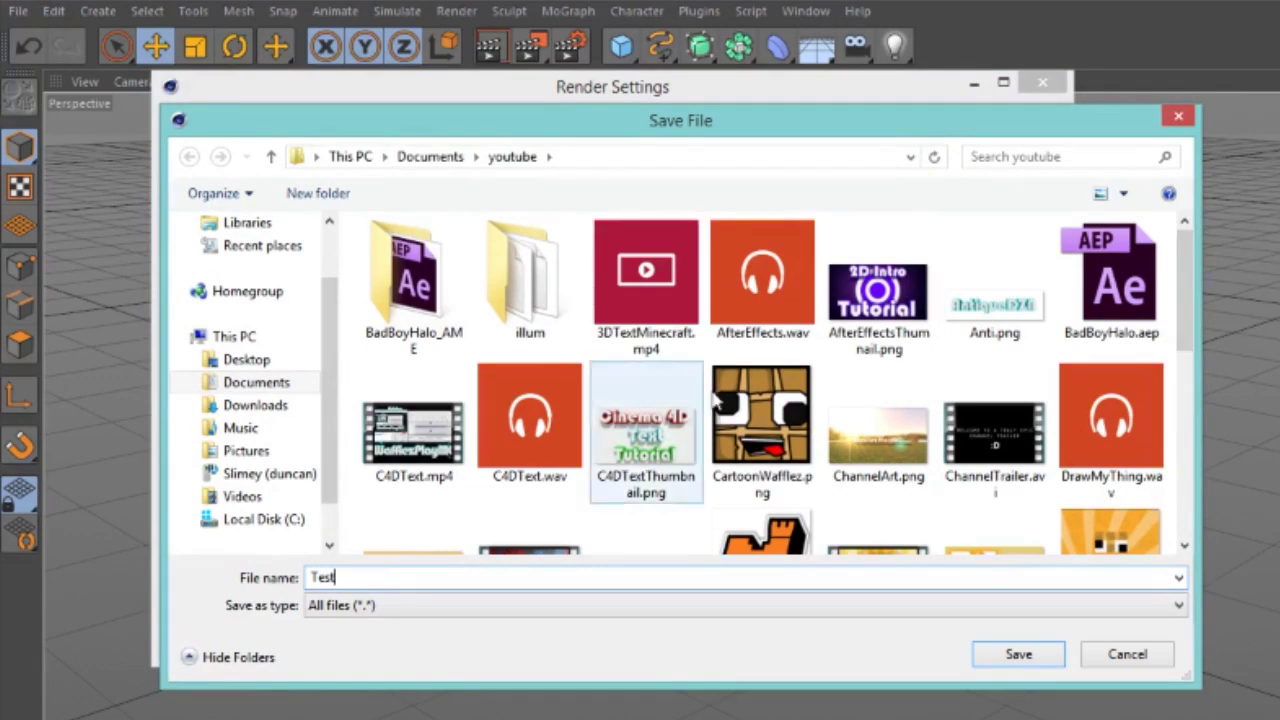
{"action": "left_click", "coordinate": [1019, 661]}
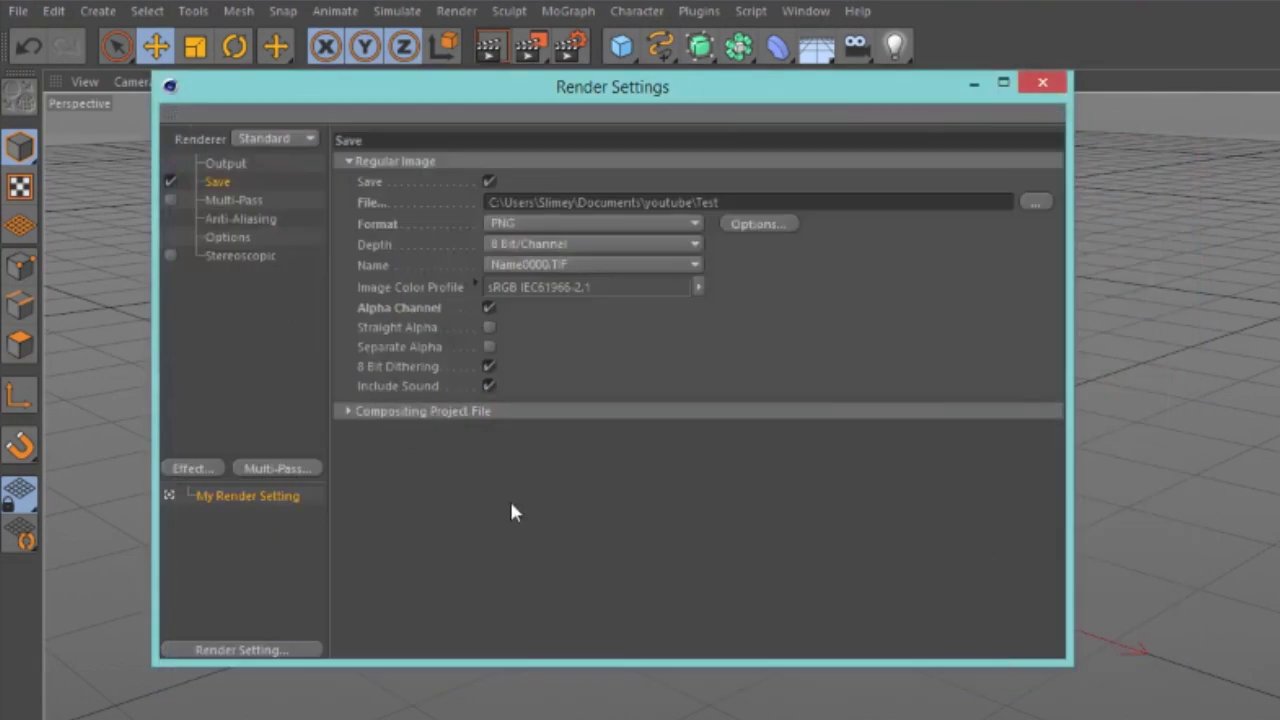
Add Ambient Occlusion and Global Illumination effects to the render settings.
{"action": "left_click", "coordinate": [192, 468]}
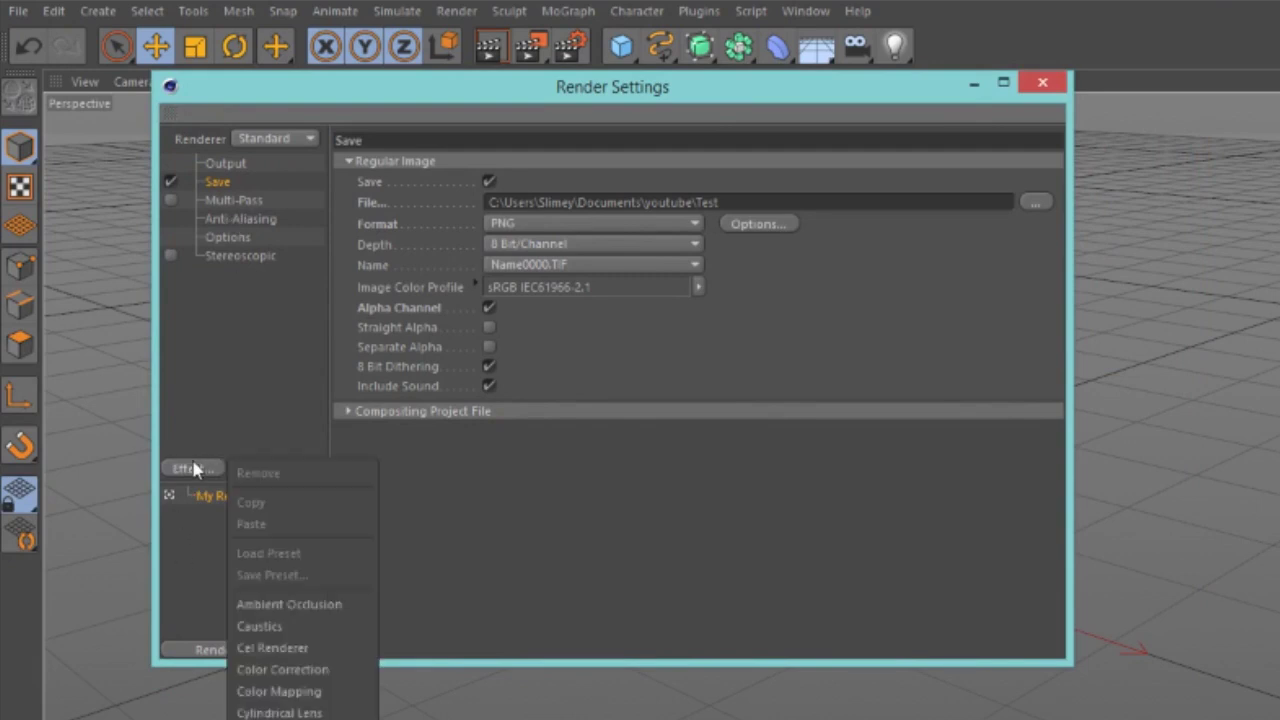
{"action": "left_click", "coordinate": [289, 603]}
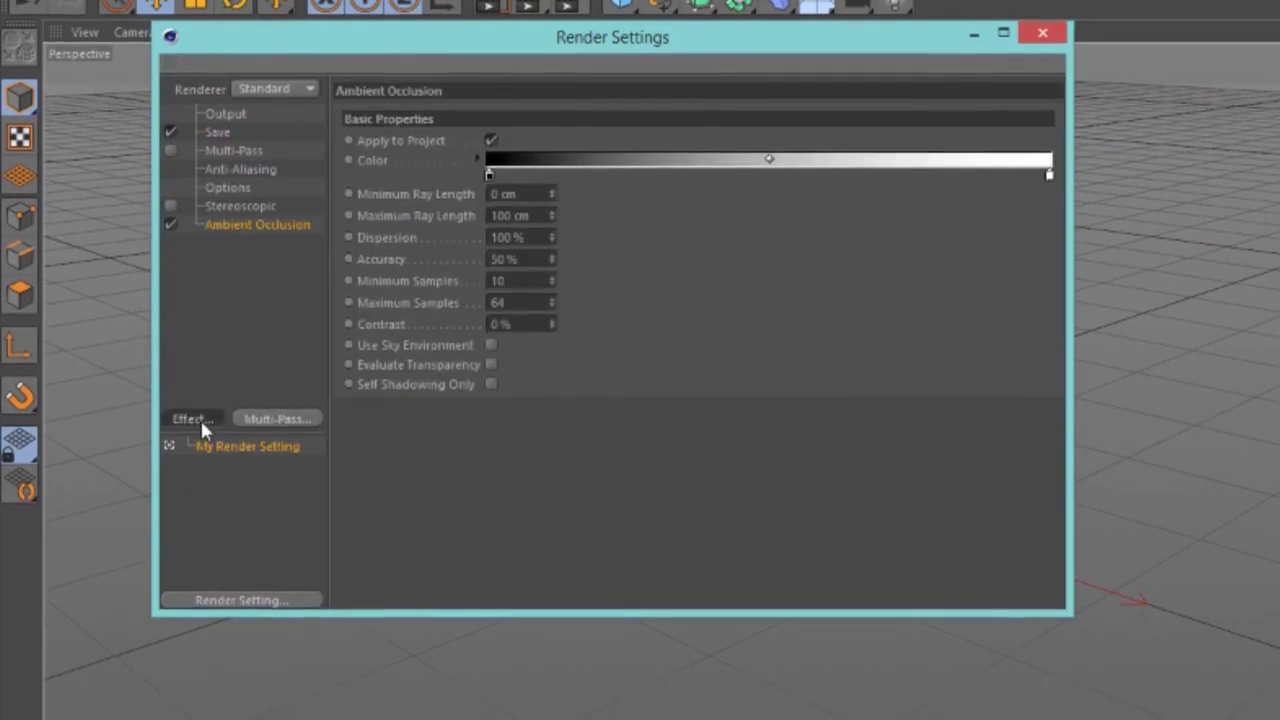
{"action": "left_click", "coordinate": [192, 455]}
{"action": "left_click", "coordinate": [291, 685]}
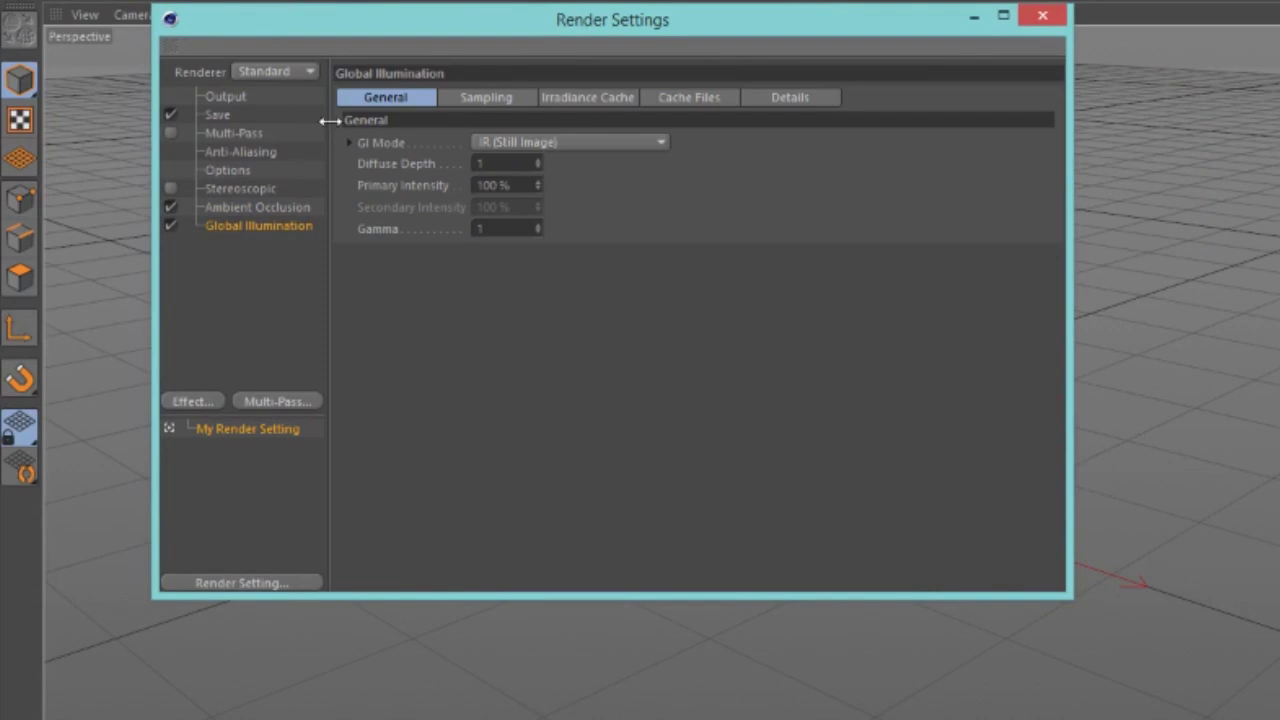
Set Global Illumination Samples to Low and Irradiance Cache Record Density to Low.
{"action": "left_click", "coordinate": [482, 100]}
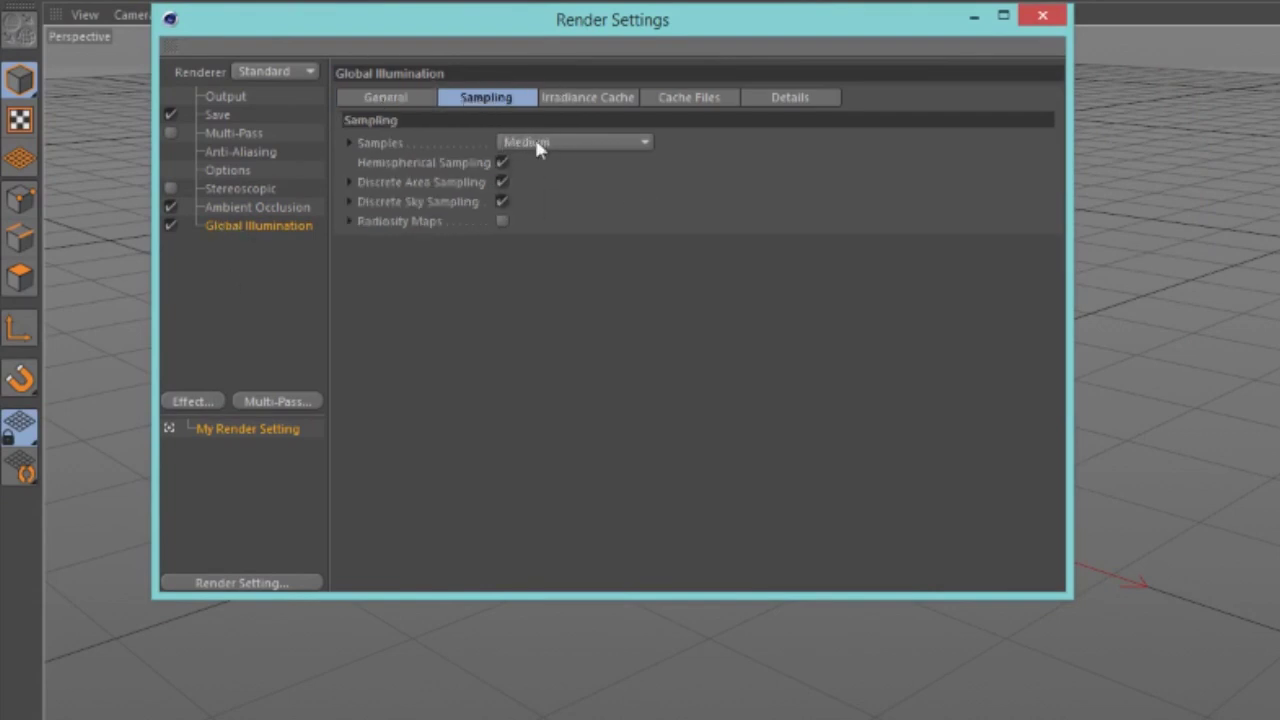
{"action": "left_click", "coordinate": [537, 143]}
{"action": "left_click", "coordinate": [522, 207]}
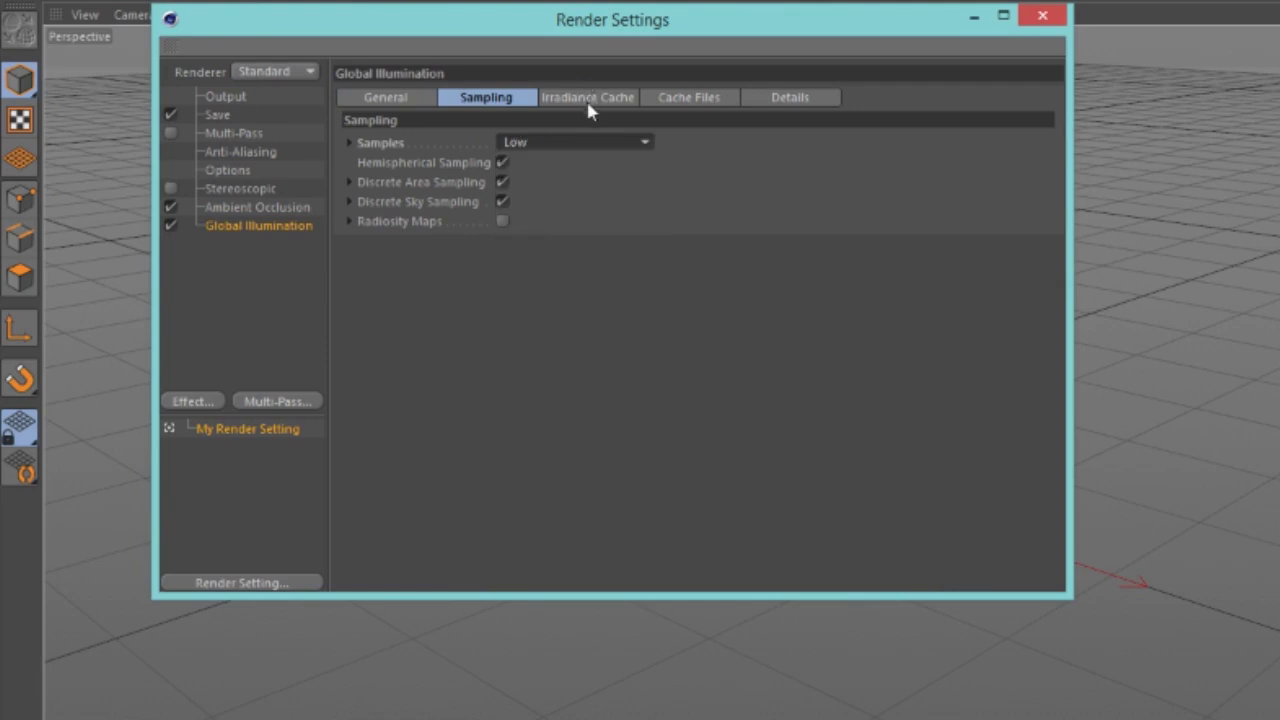
{"action": "left_click", "coordinate": [587, 98]}
{"action": "left_click", "coordinate": [555, 142]}
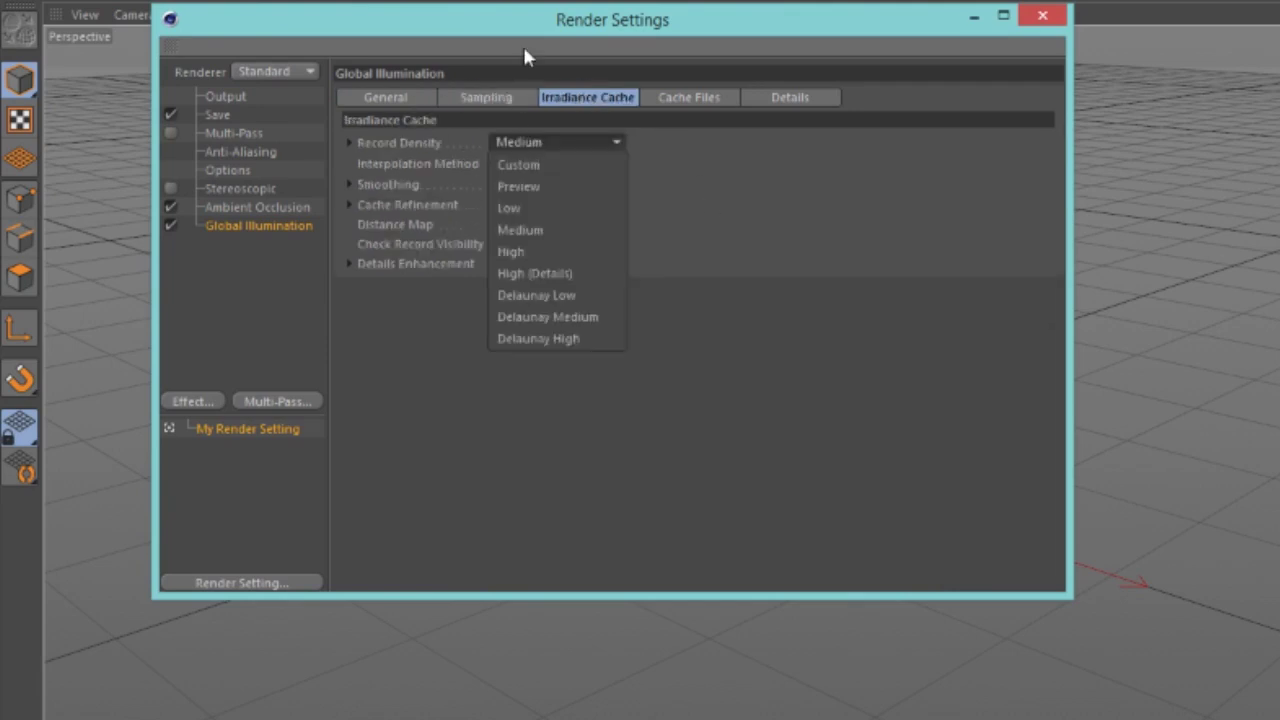
{"action": "left_click", "coordinate": [590, 150]}
{"action": "left_click", "coordinate": [522, 140]}
{"action": "left_click", "coordinate": [531, 208]}
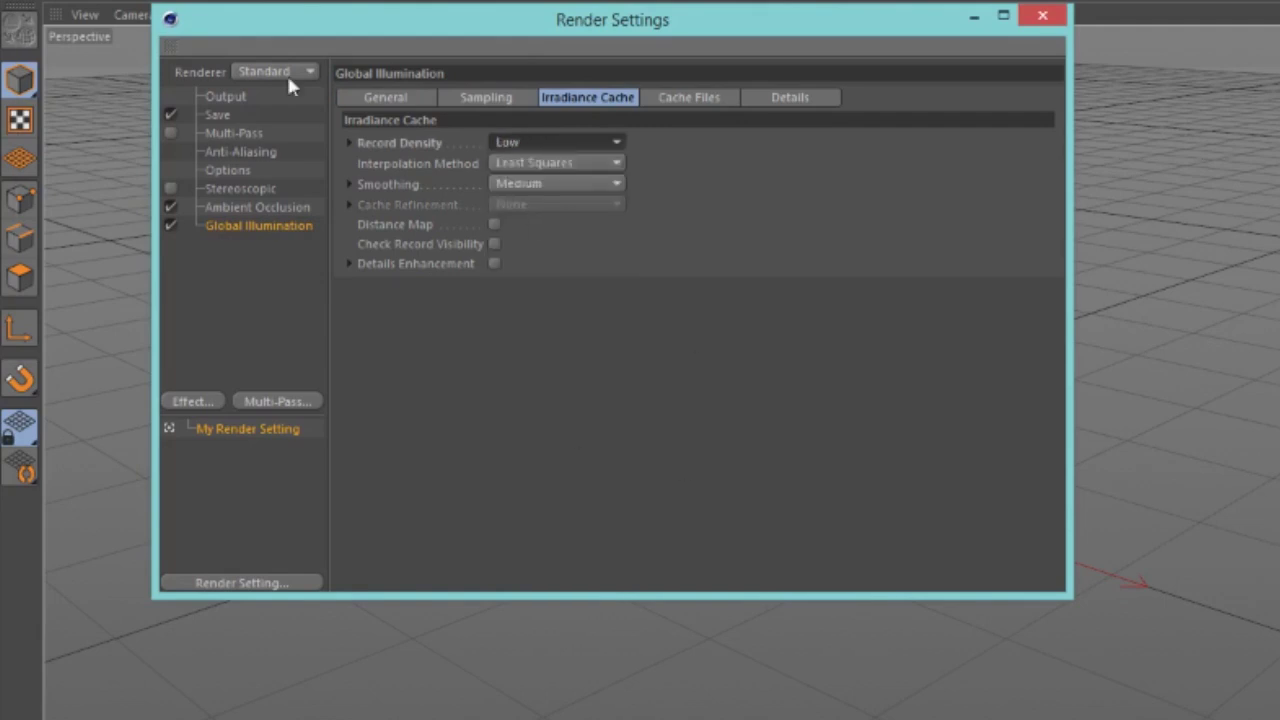
Choose Best on the Anti-Aliasing page, then close the Render Settings window.
{"action": "left_click", "coordinate": [238, 152]}
{"action": "left_click", "coordinate": [530, 96]}
{"action": "left_click", "coordinate": [495, 158]}
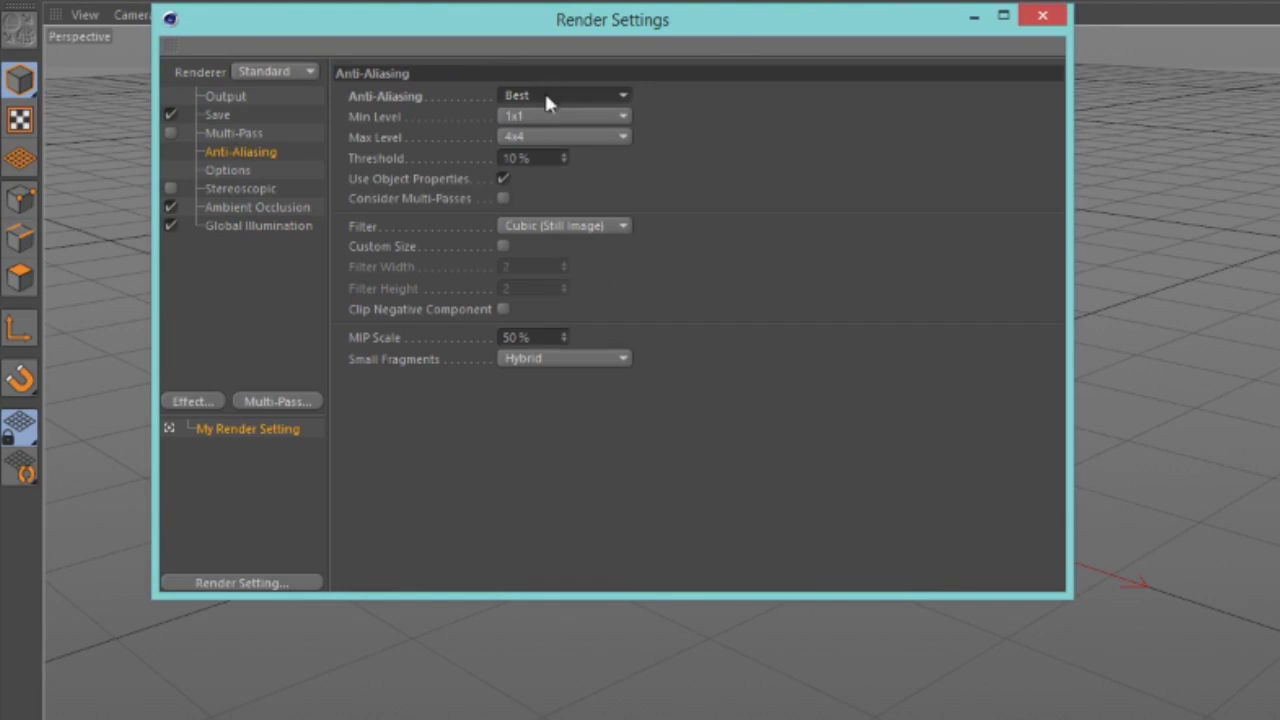
{"action": "left_click_drag", "start_coordinate": [563, 20], "coordinate": [665, 143]}
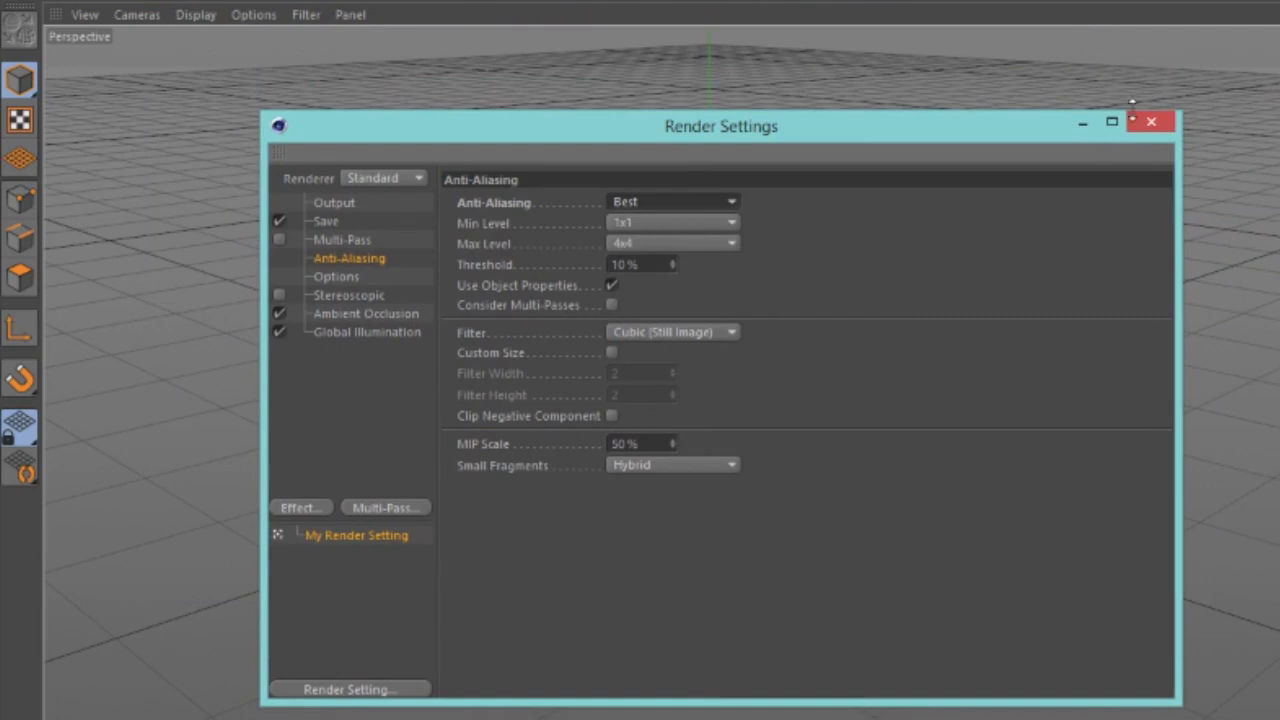
{"action": "left_click", "coordinate": [648, 205]}
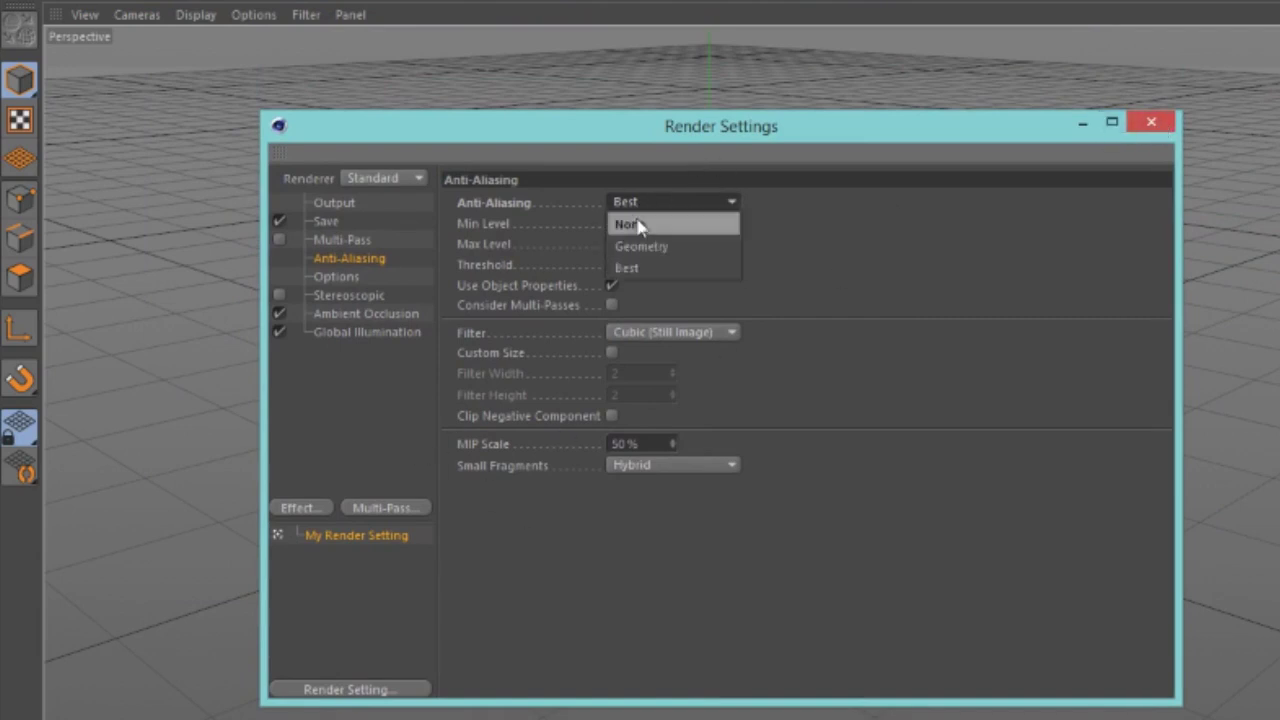
{"action": "left_click", "coordinate": [640, 268]}
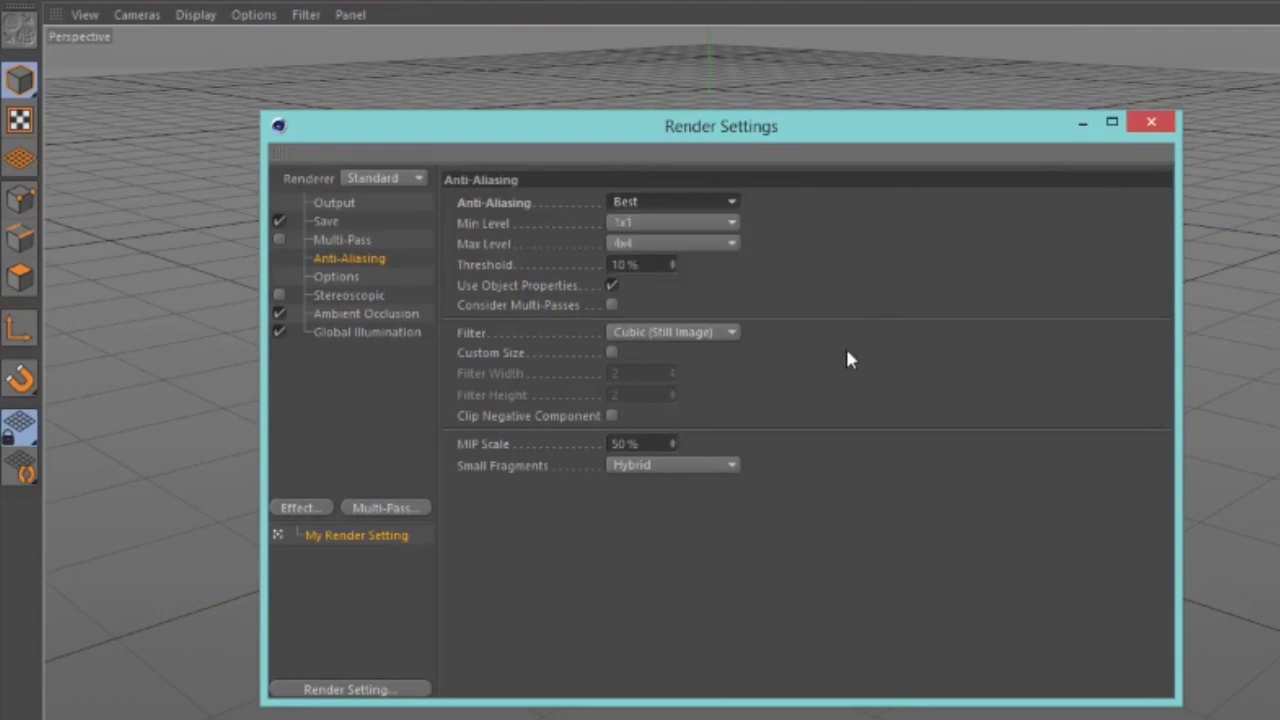
{"action": "left_click", "coordinate": [1151, 122]}
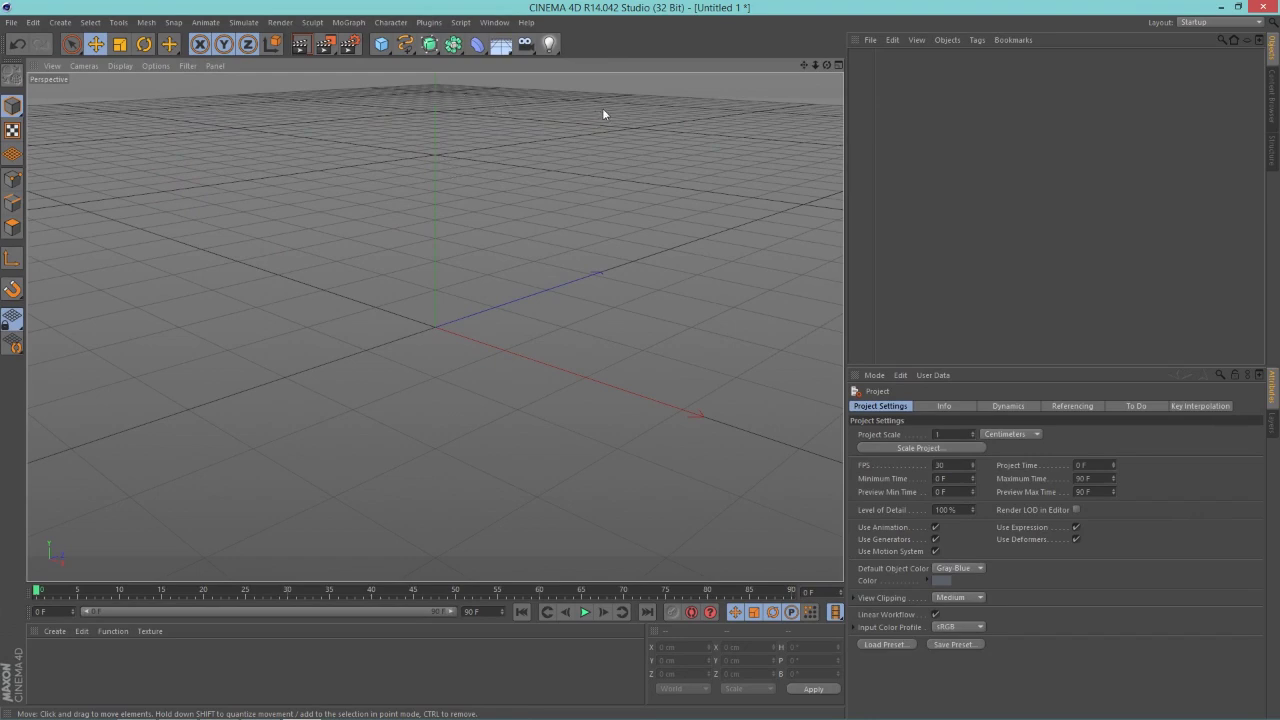
{"action": "left_click", "coordinate": [503, 46]}
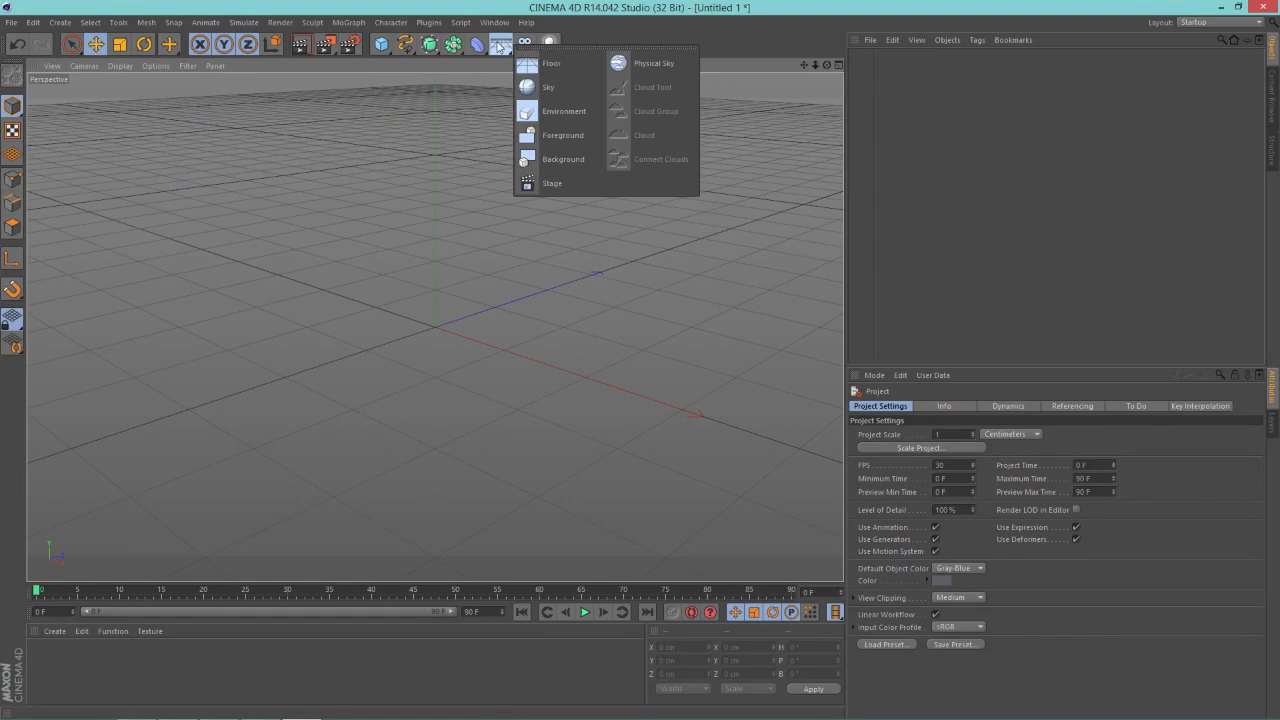
Add a Background object to the scene and deselect it.
{"action": "left_click", "coordinate": [556, 162]}
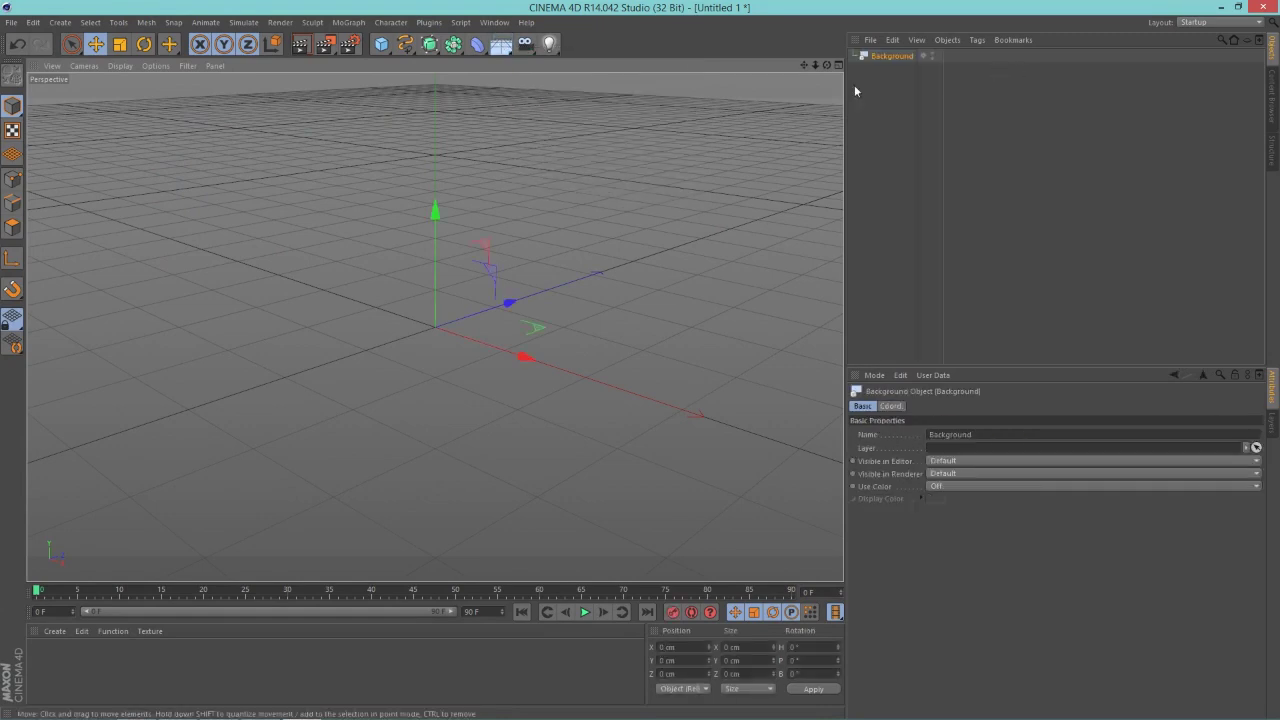
{"action": "left_click", "coordinate": [888, 57]}
{"action": "left_click", "coordinate": [818, 152]}
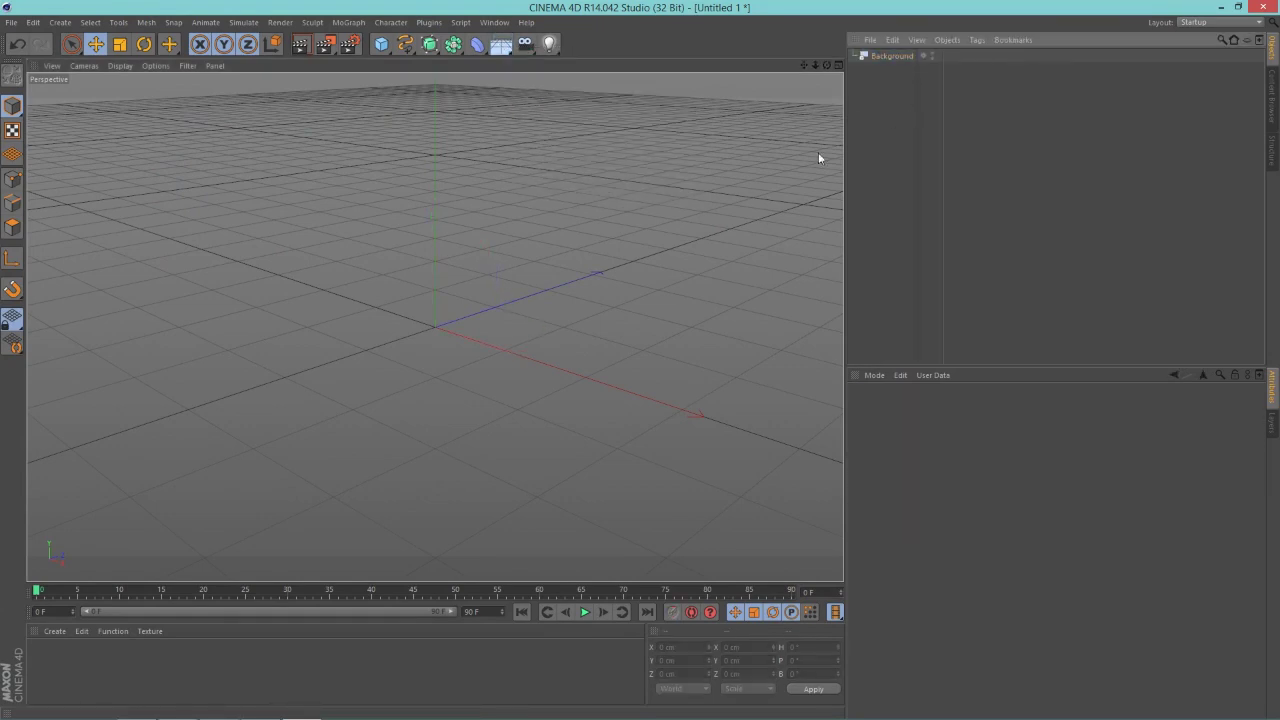
Create a new default material, Mat, in the Material Manager.
{"action": "double_click", "coordinate": [50, 666]}
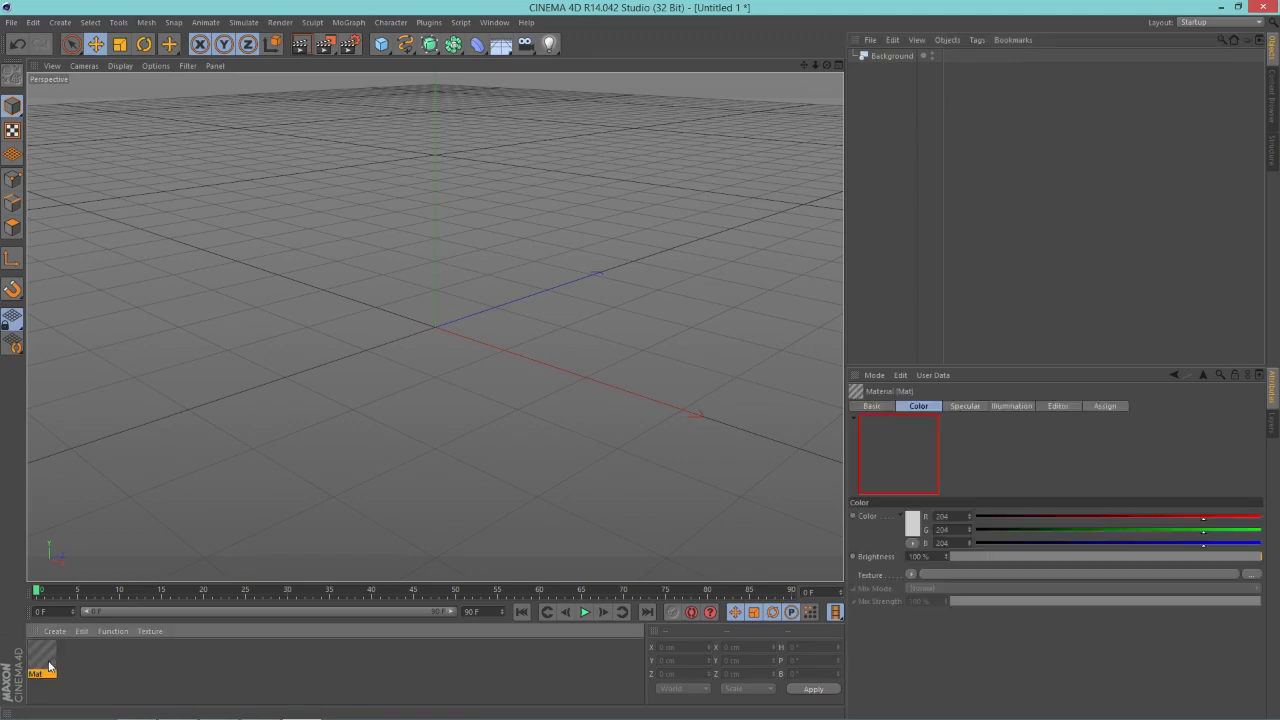
{"action": "left_click", "coordinate": [57, 634]}
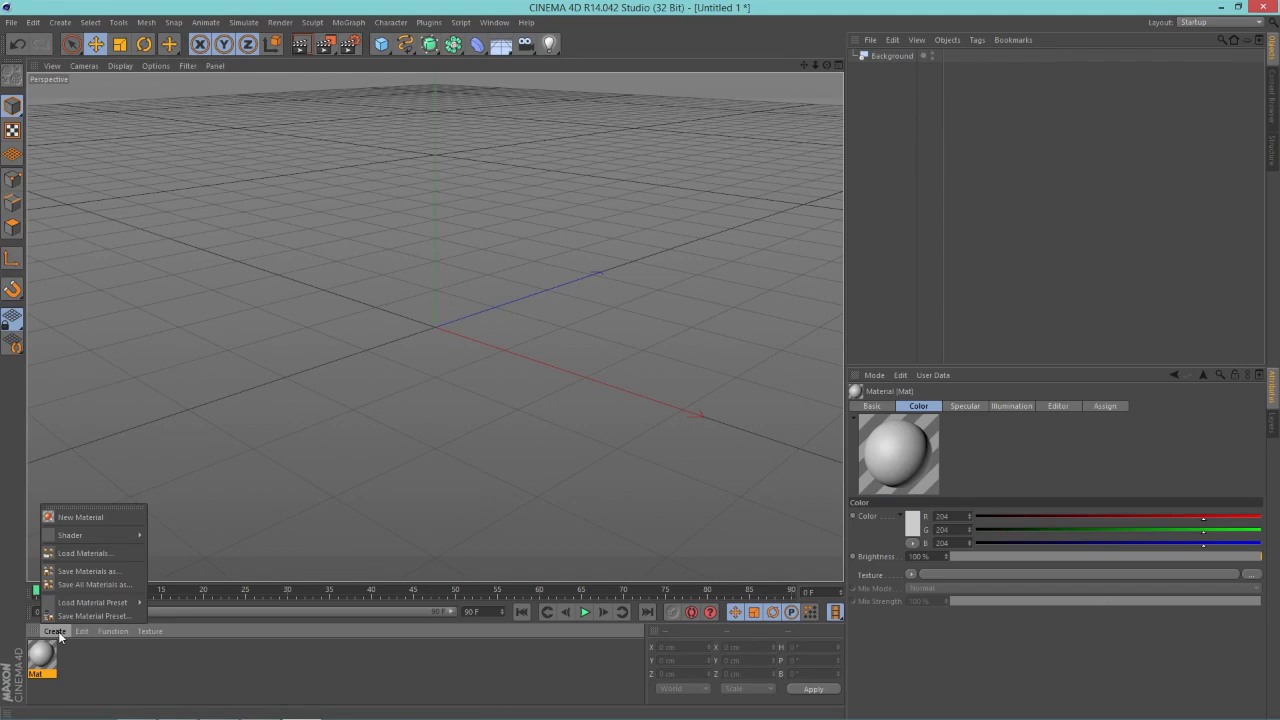
{"action": "left_click", "coordinate": [80, 686]}
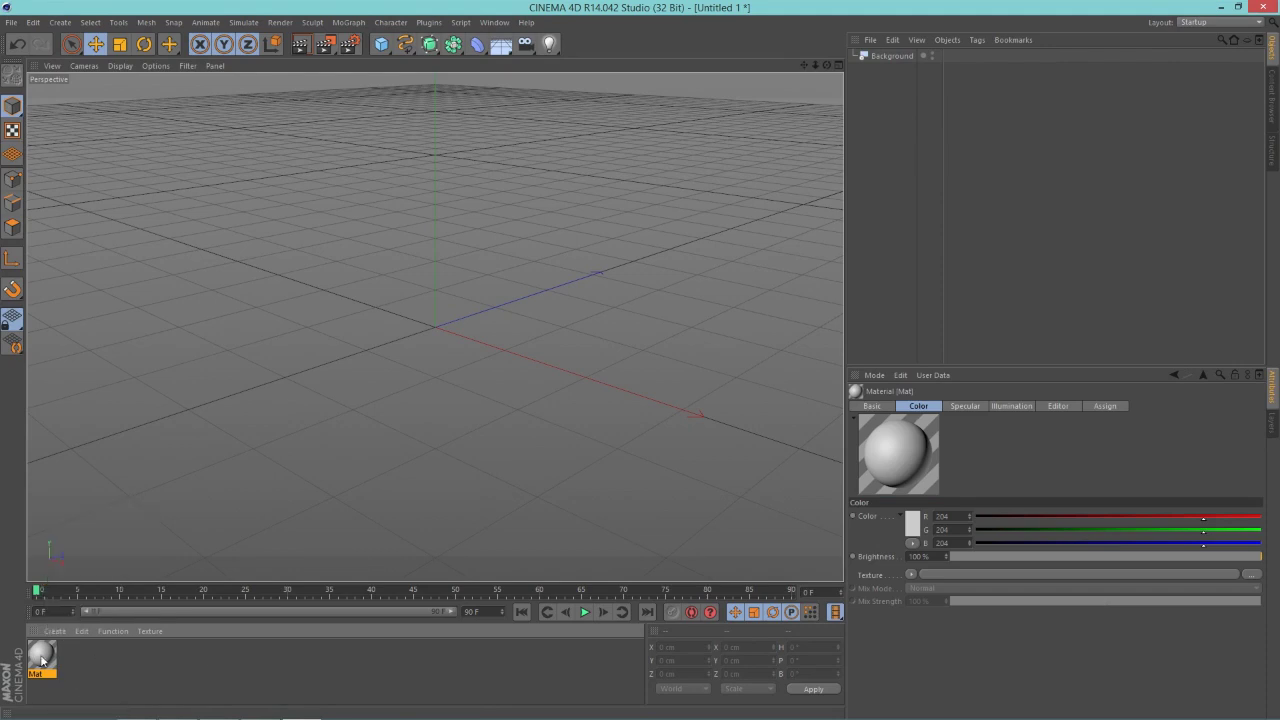
Disable Specular on Mat and load 2014-03-26_06.39.05.png as its Color texture, without copying.
{"action": "double_click", "coordinate": [42, 658]}
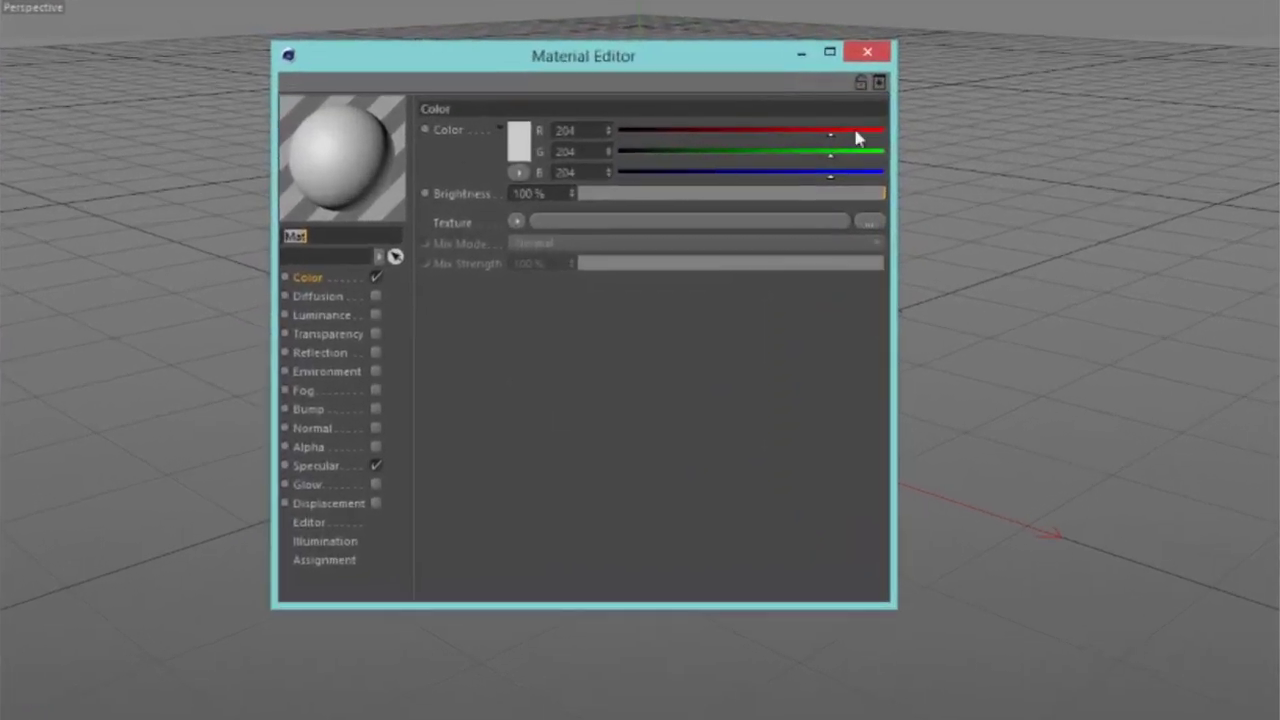
{"action": "left_click", "coordinate": [375, 466]}
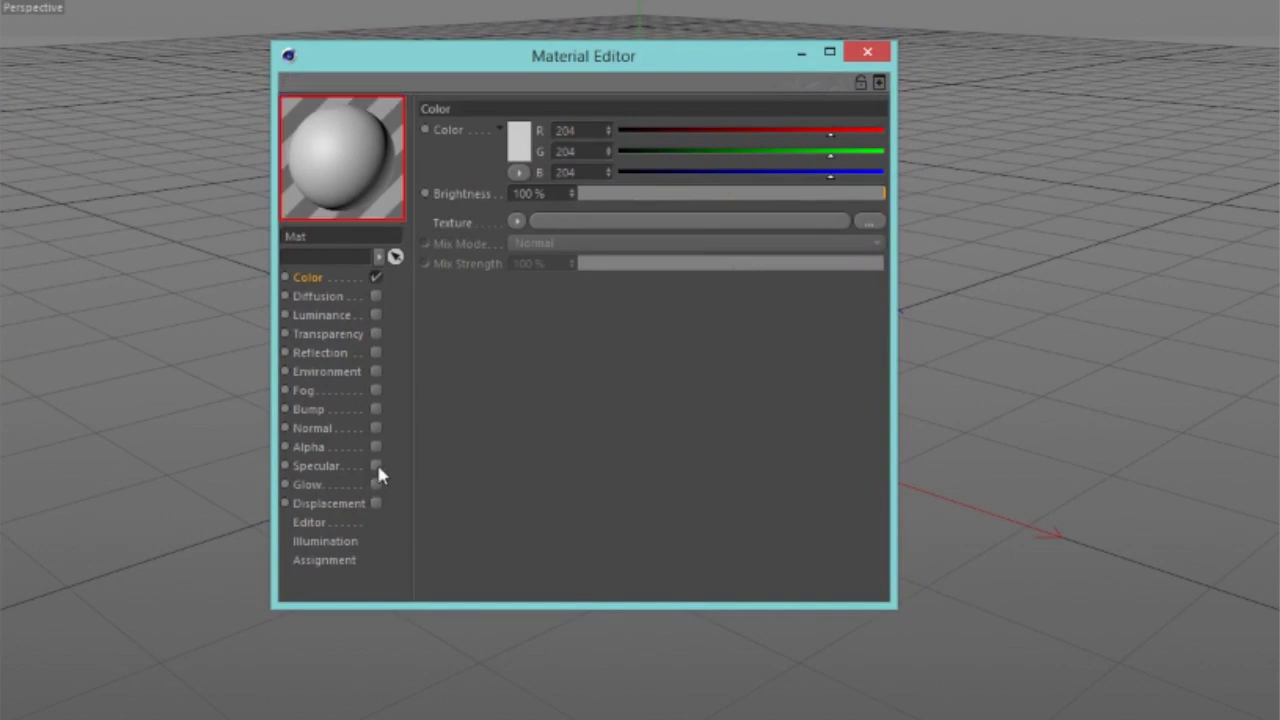
{"action": "left_click", "coordinate": [517, 222]}
{"action": "left_click", "coordinate": [461, 229]}
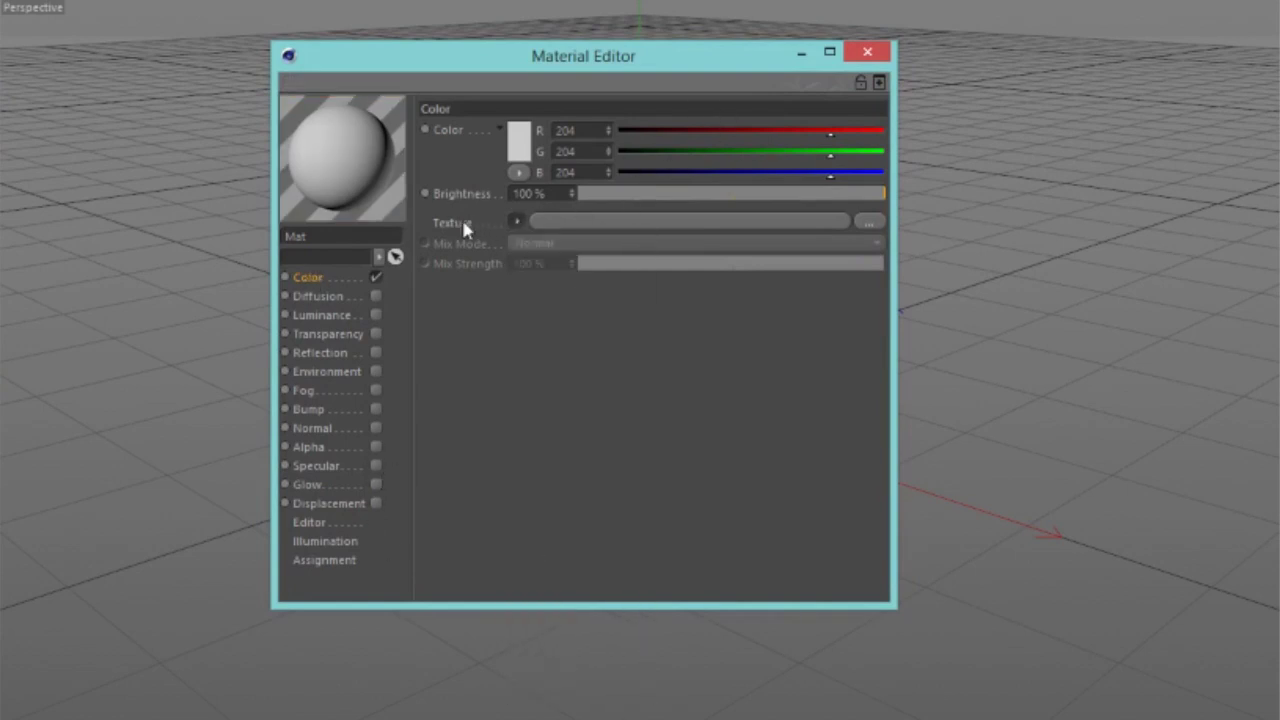
{"action": "left_click", "coordinate": [517, 222]}
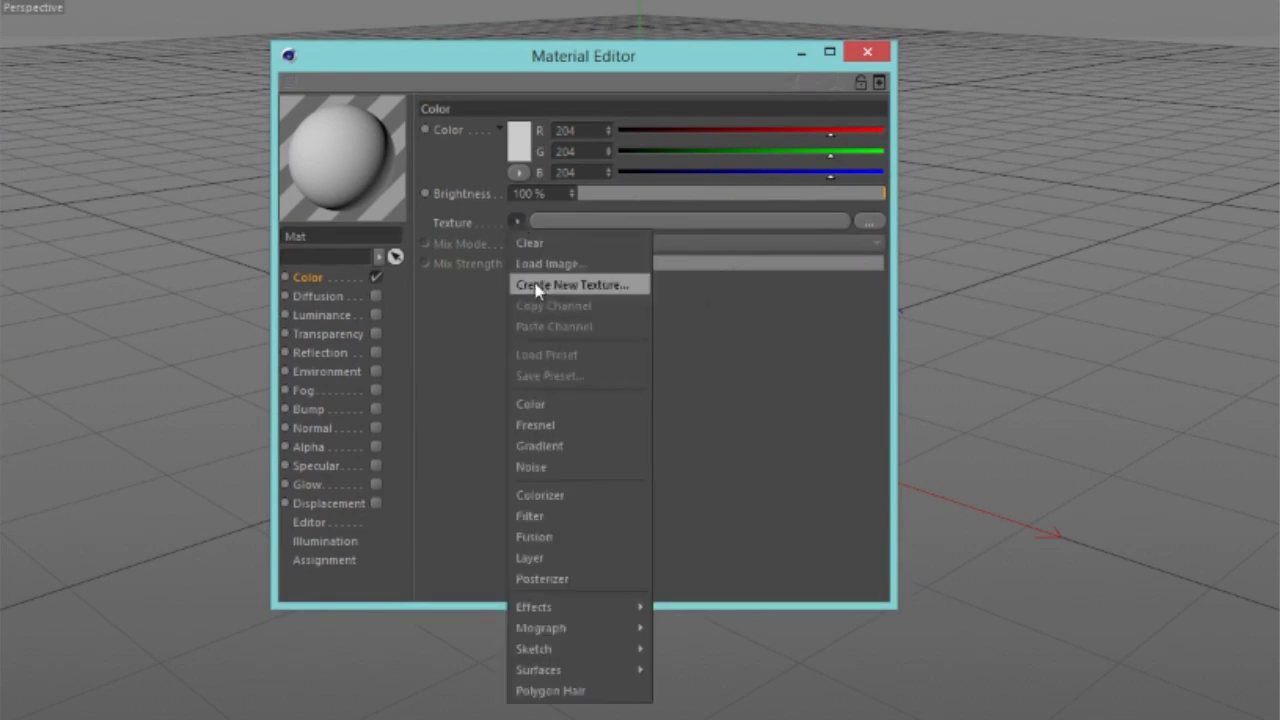
{"action": "left_click", "coordinate": [560, 266]}
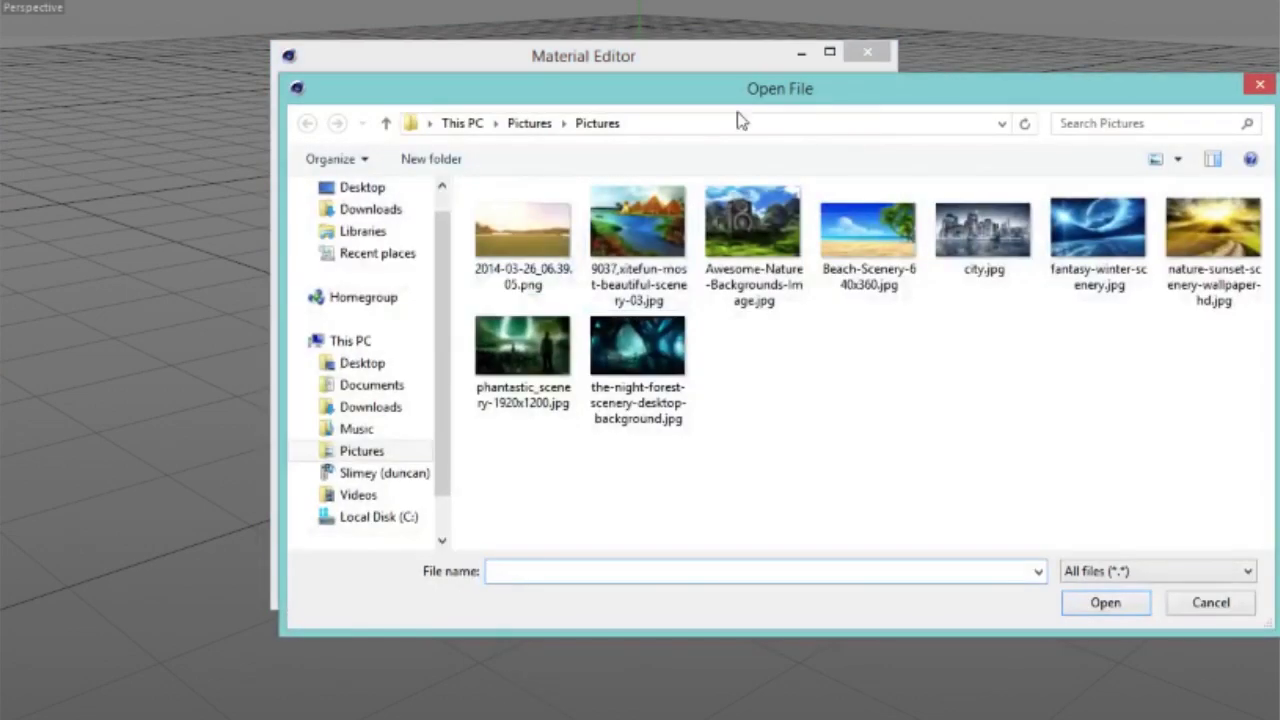
{"action": "double_click", "coordinate": [527, 229]}
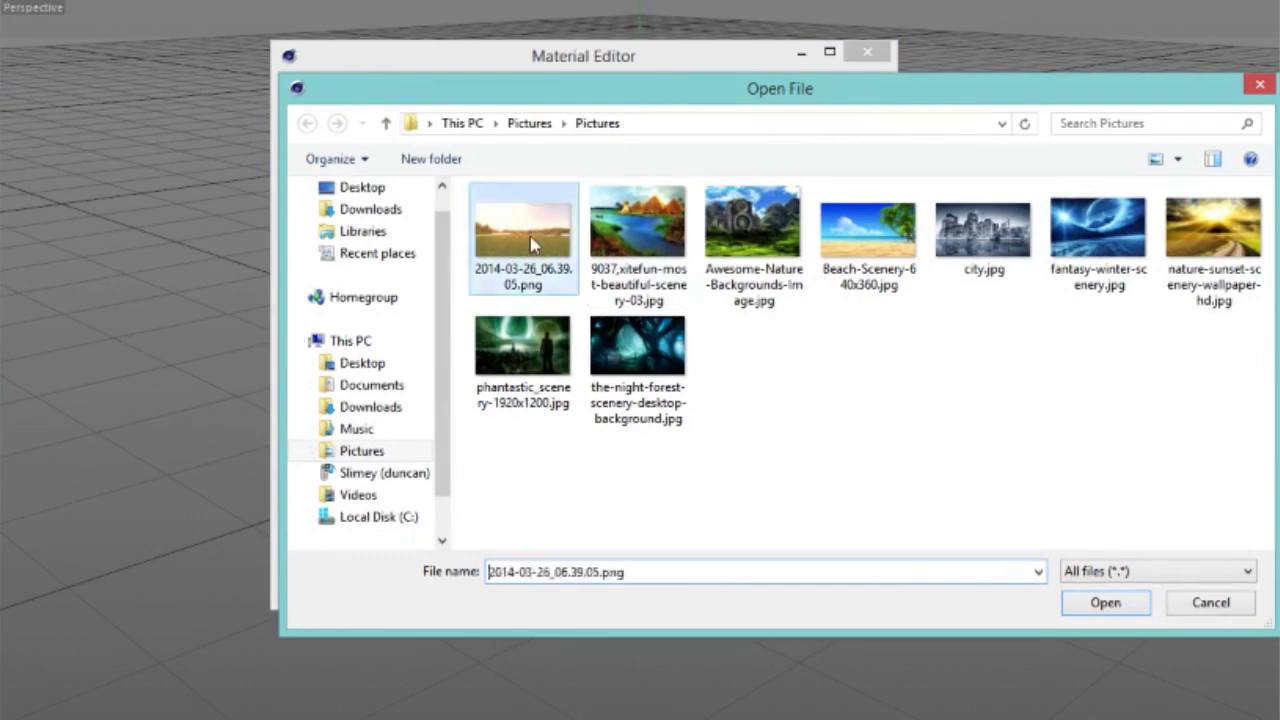
{"action": "left_click_drag", "start_coordinate": [905, 402], "coordinate": [850, 380]}
{"action": "left_click", "coordinate": [1020, 509]}
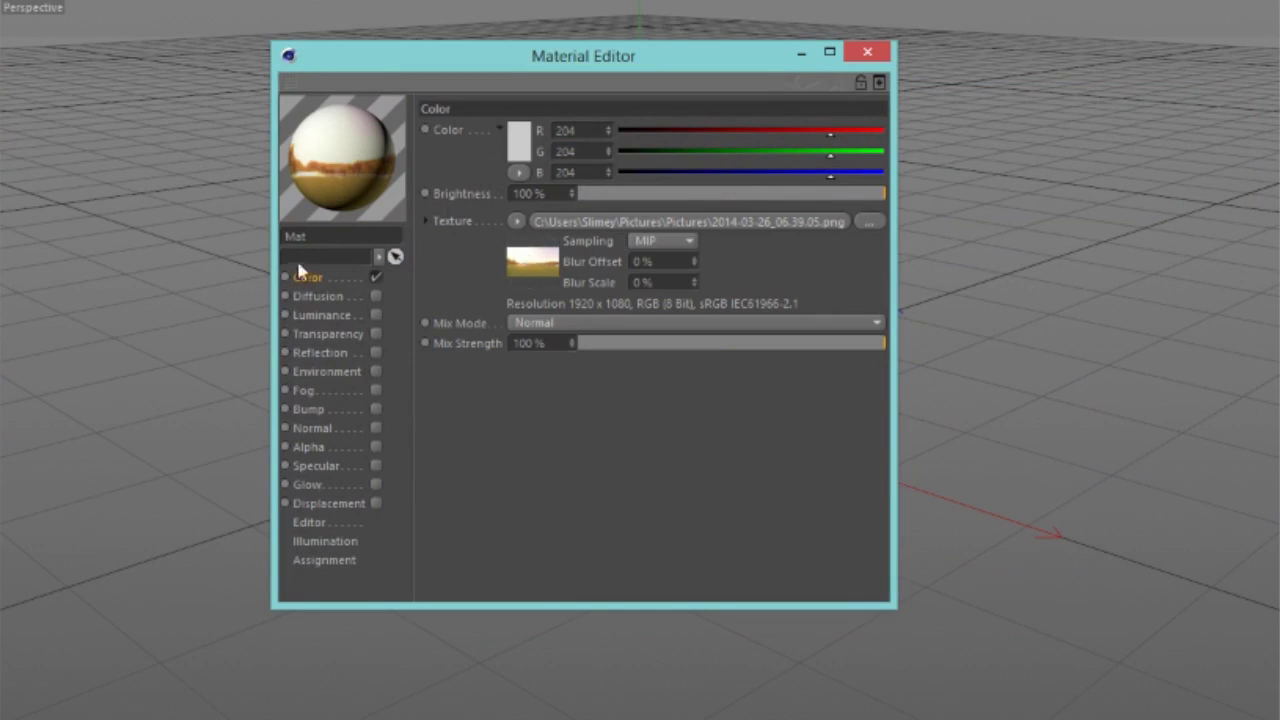
Set the texture Sampling to None and close the Material Editor.
{"action": "left_click", "coordinate": [658, 244]}
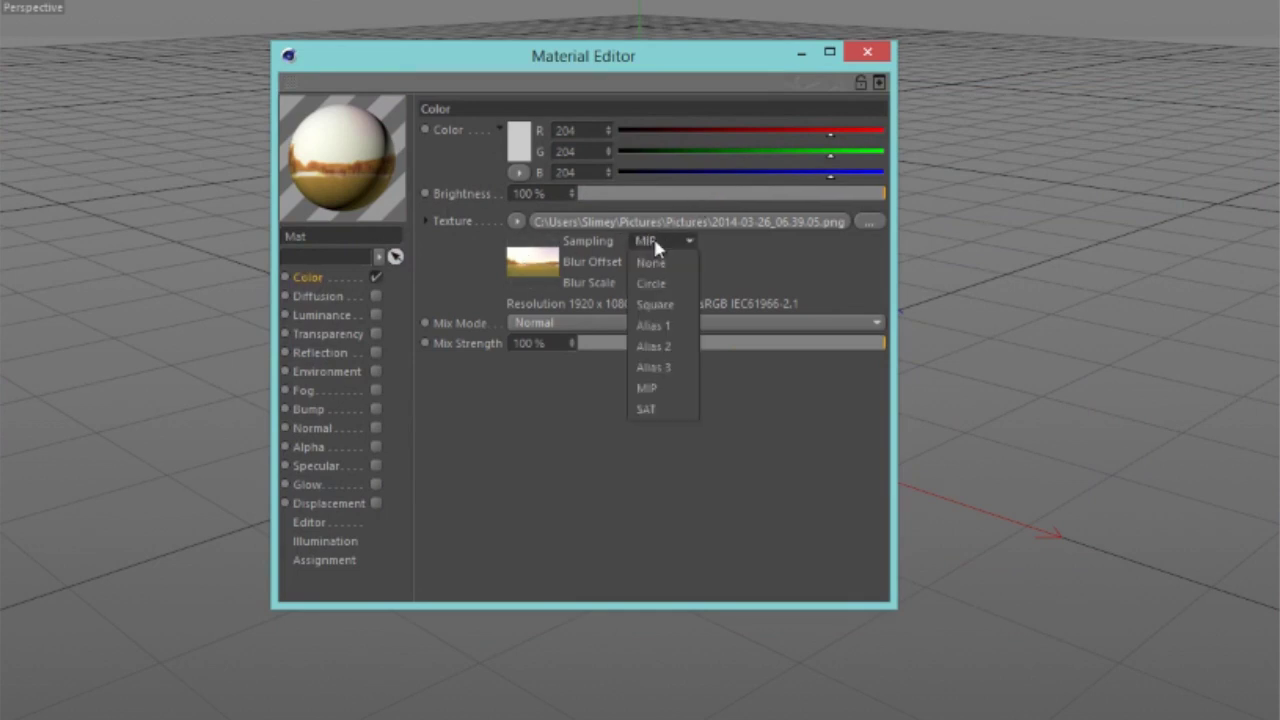
{"action": "left_click", "coordinate": [662, 261]}
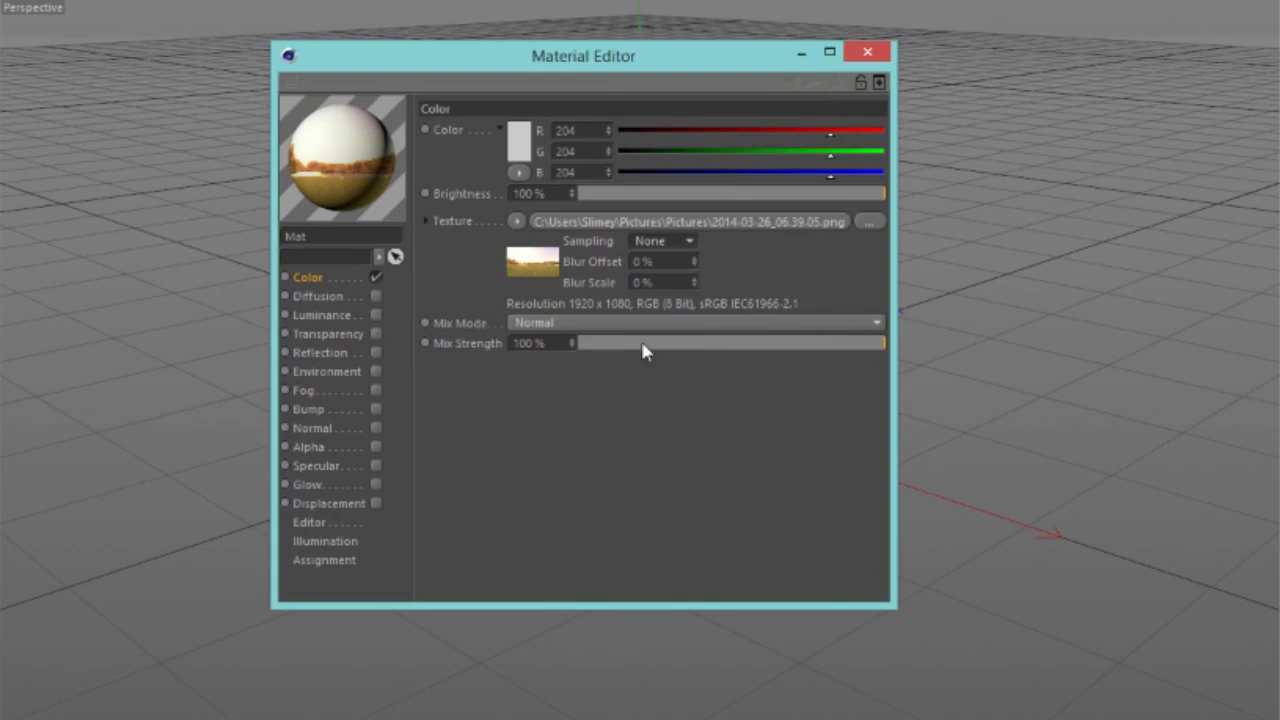
{"action": "left_click", "coordinate": [867, 51]}
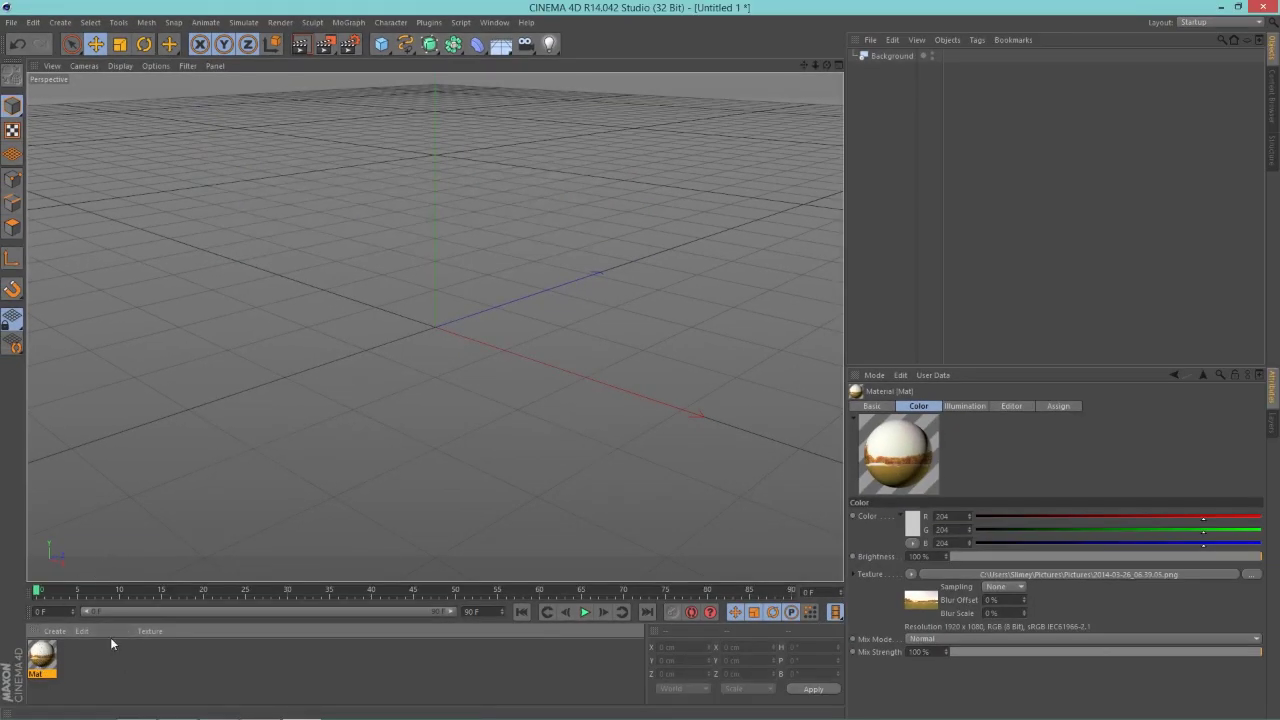
Apply Mat to the Background object and orbit the view to raise the horizon.
{"action": "left_click_drag", "start_coordinate": [40, 655], "coordinate": [1001, 7]}
{"action": "left_click_drag", "start_coordinate": [891, 55], "coordinate": [891, 56]}
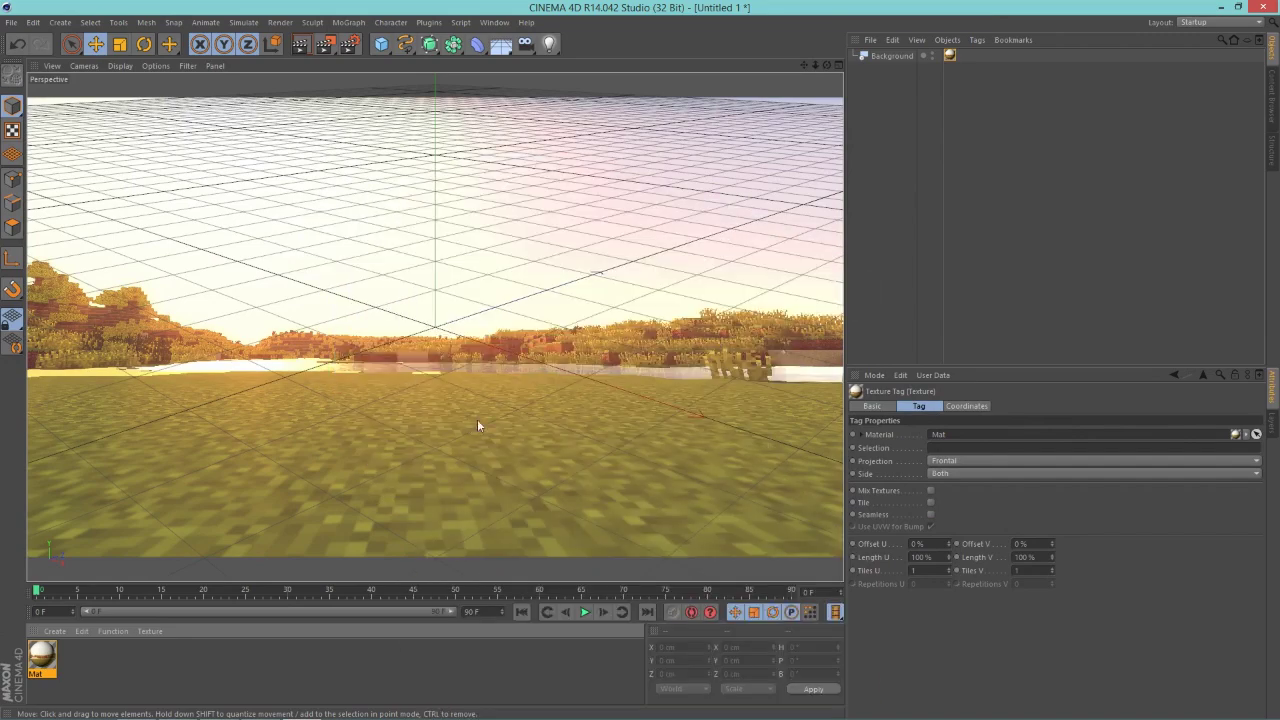
{"action": "left_click_drag", "start_coordinate": [477, 425], "coordinate": [566, 362], "text": "alt"}
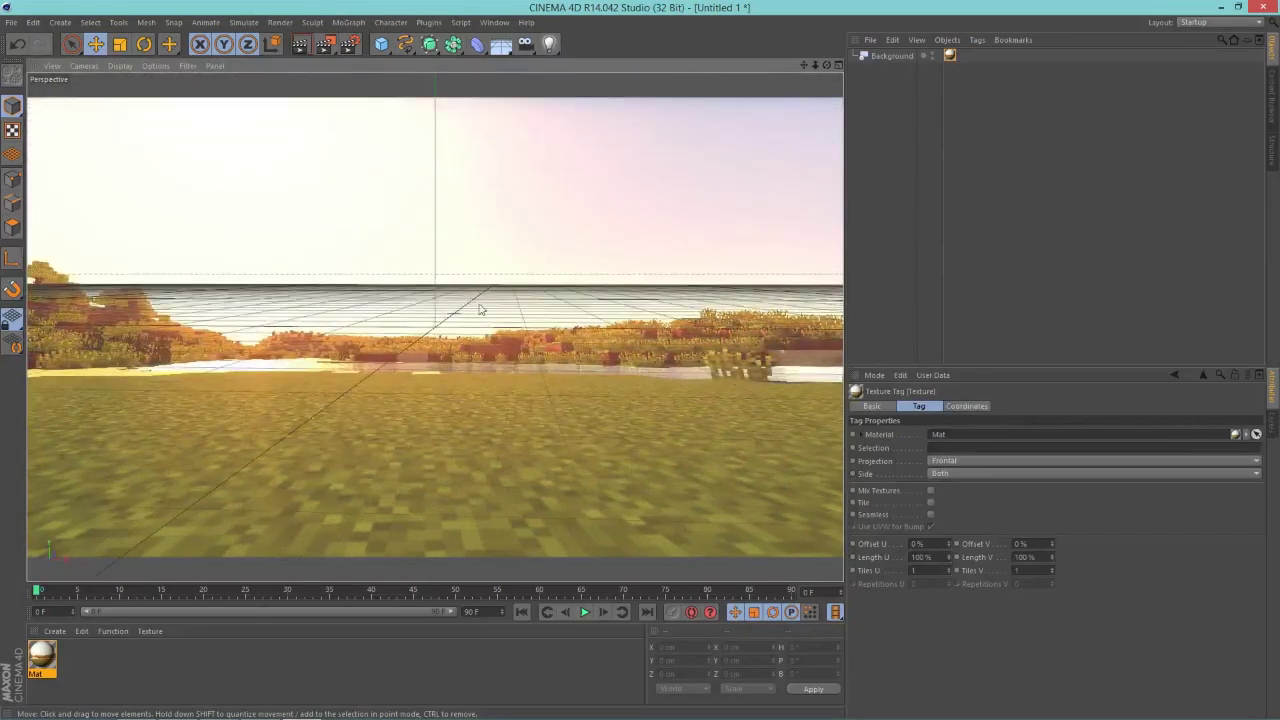
{"action": "left_click_drag", "start_coordinate": [479, 310], "coordinate": [468, 360], "text": "alt"}
{"action": "left_click_drag", "start_coordinate": [506, 422], "coordinate": [445, 417], "text": "alt"}
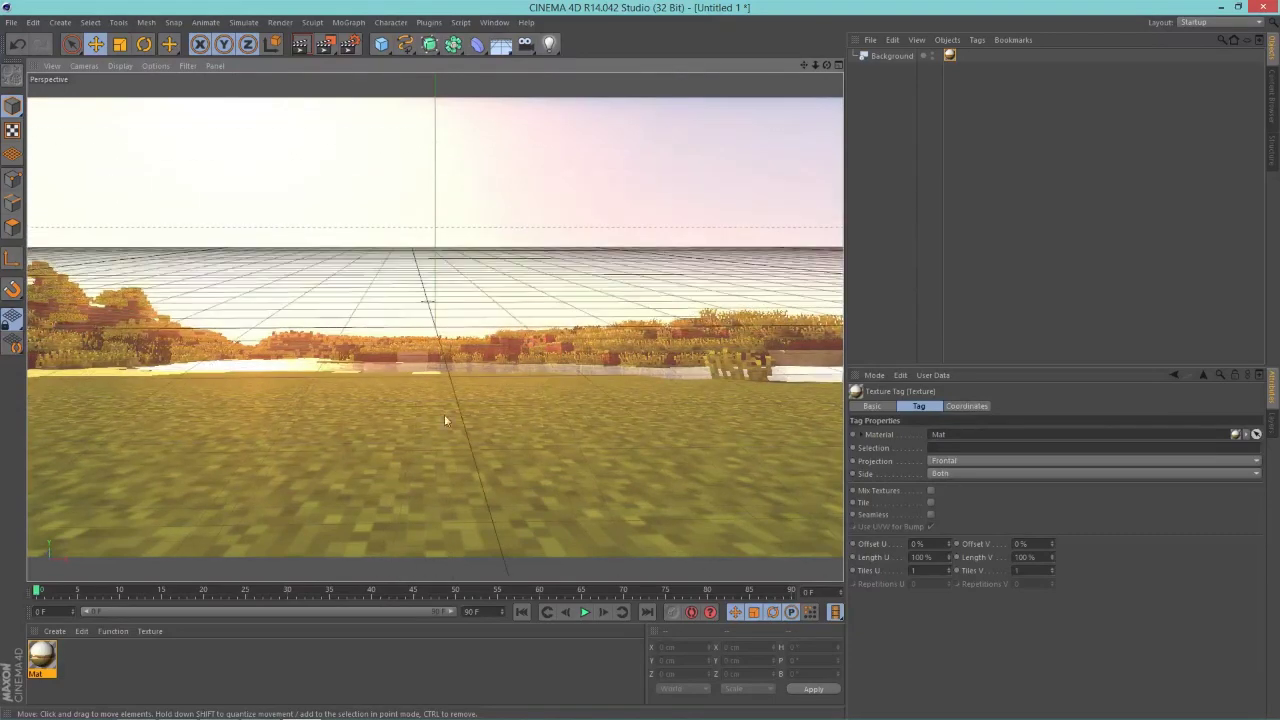
{"action": "left_click_drag", "start_coordinate": [559, 428], "coordinate": [554, 428], "text": "alt"}
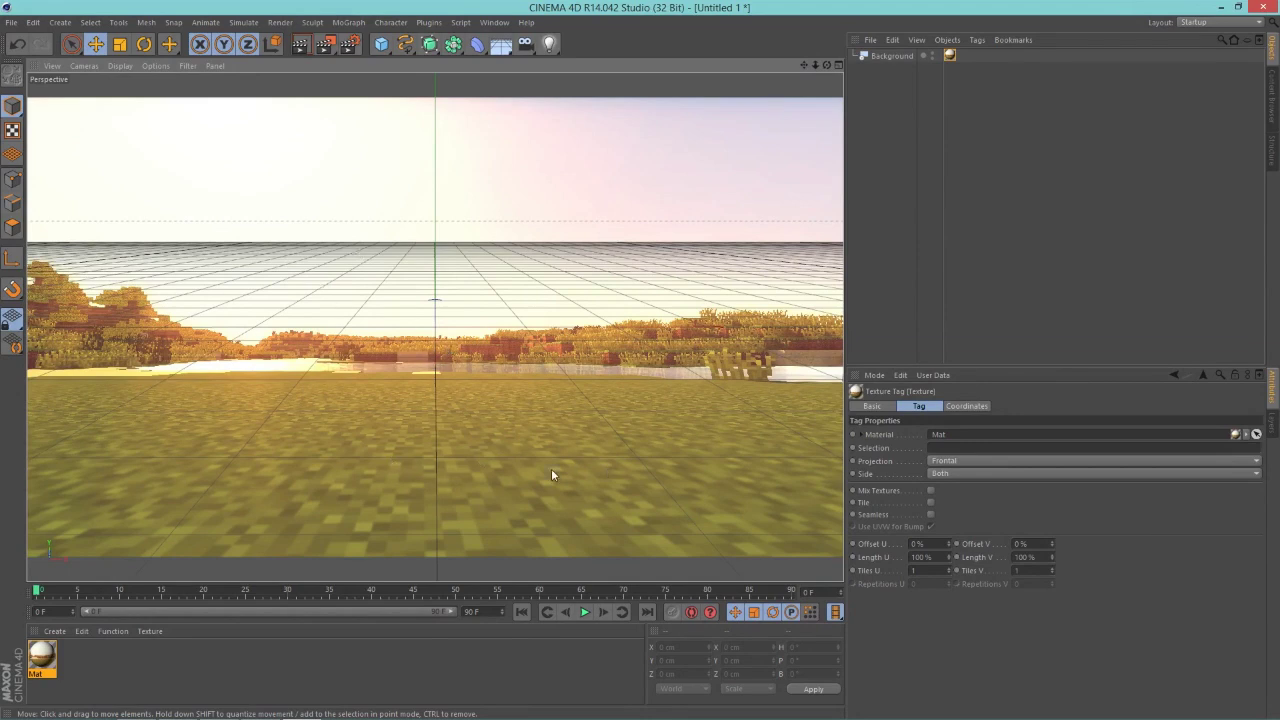
{"action": "left_click_drag", "start_coordinate": [199, 269], "coordinate": [423, 367], "text": "alt"}
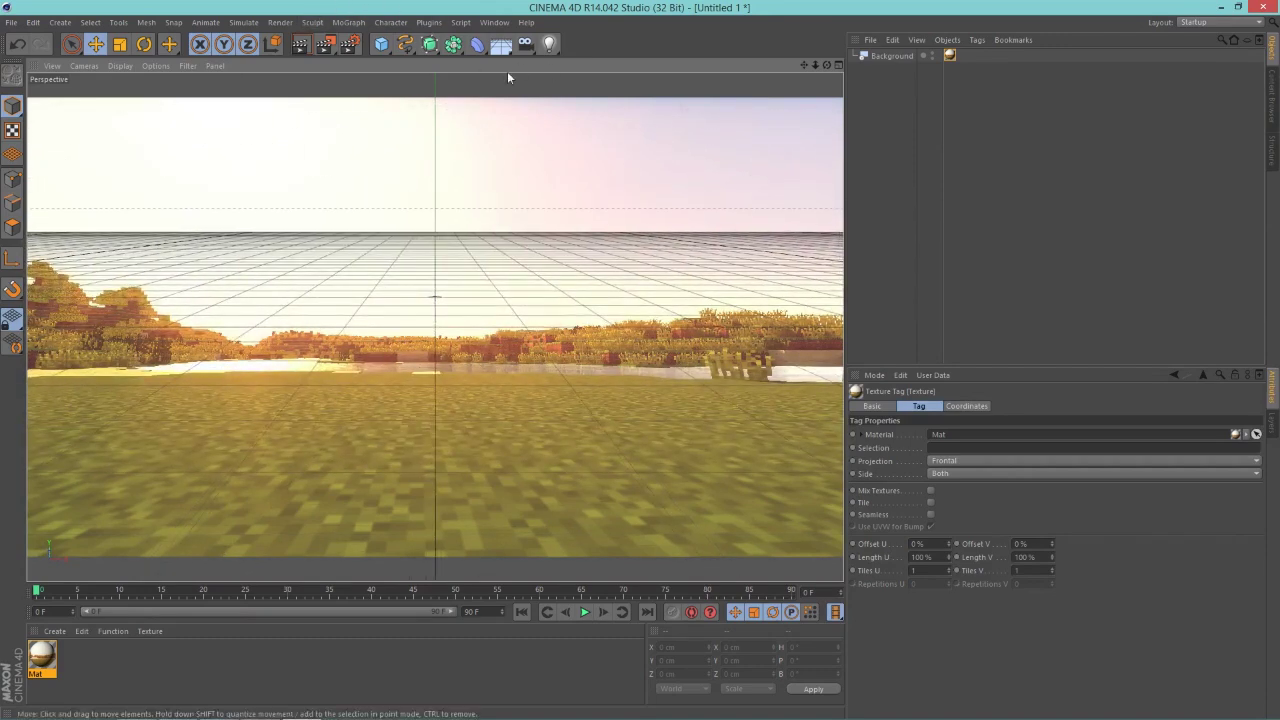
Add a 400 x 400 cm Plane, tilt it to -5.2°, and lower it toward the camera.
{"action": "left_click", "coordinate": [383, 49]}
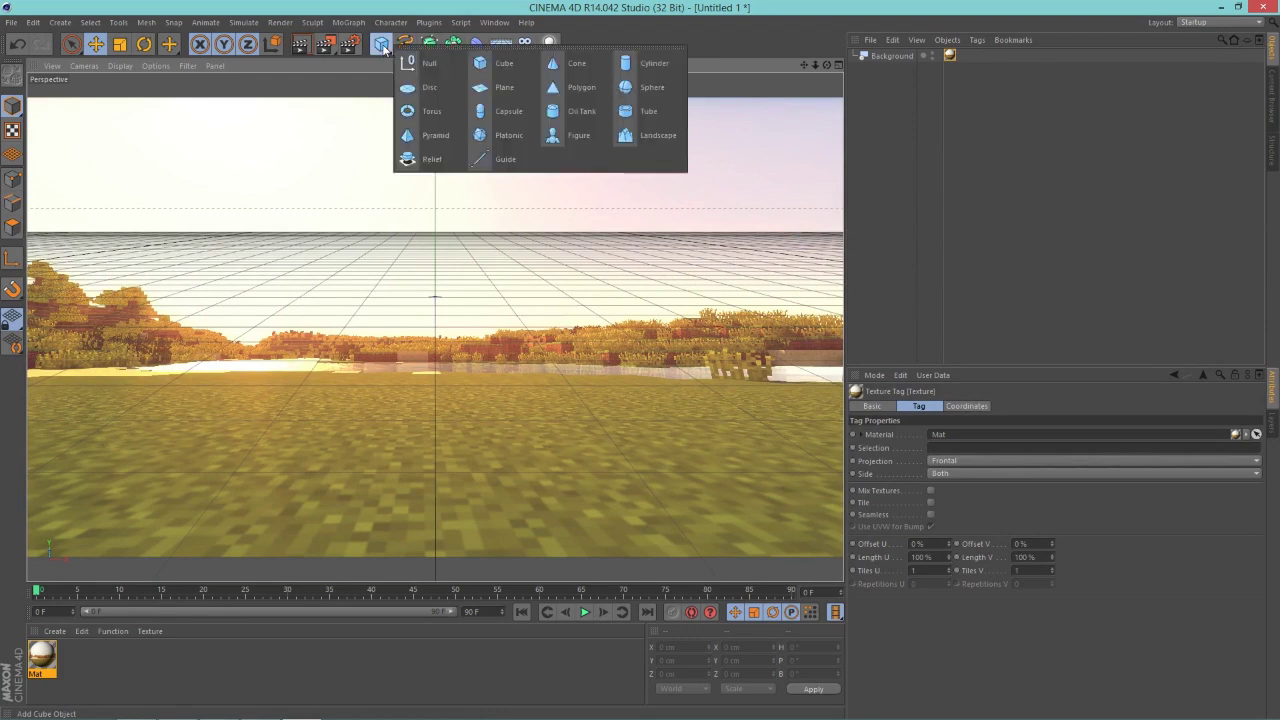
{"action": "left_click", "coordinate": [503, 88]}
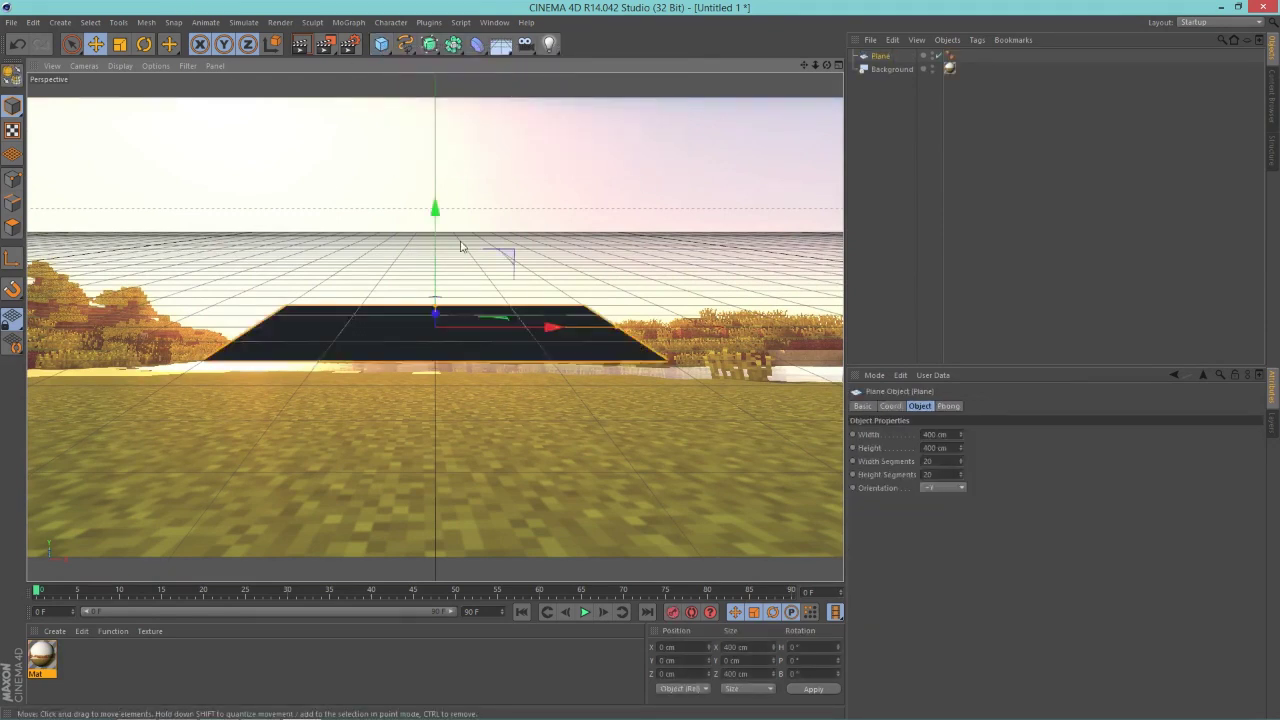
{"action": "left_click_drag", "start_coordinate": [433, 216], "coordinate": [437, 318]}
{"action": "key", "text": "r"}
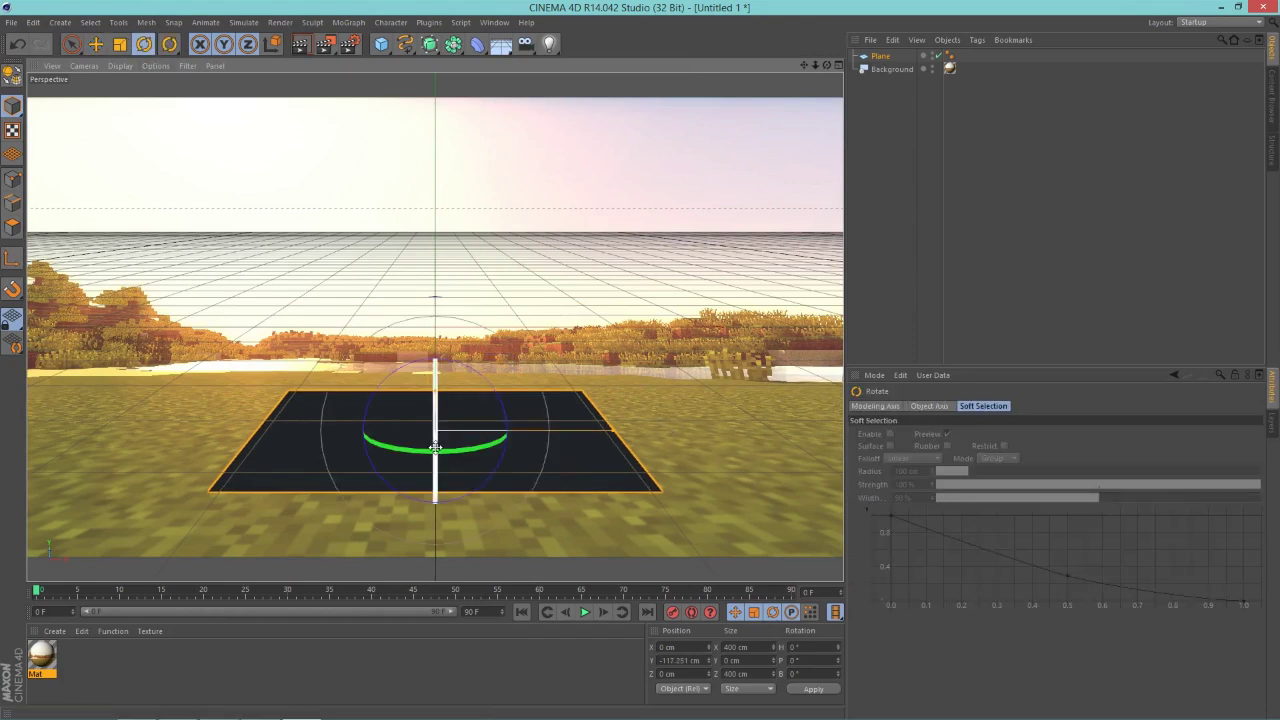
{"action": "left_click_drag", "start_coordinate": [435, 445], "coordinate": [438, 431]}
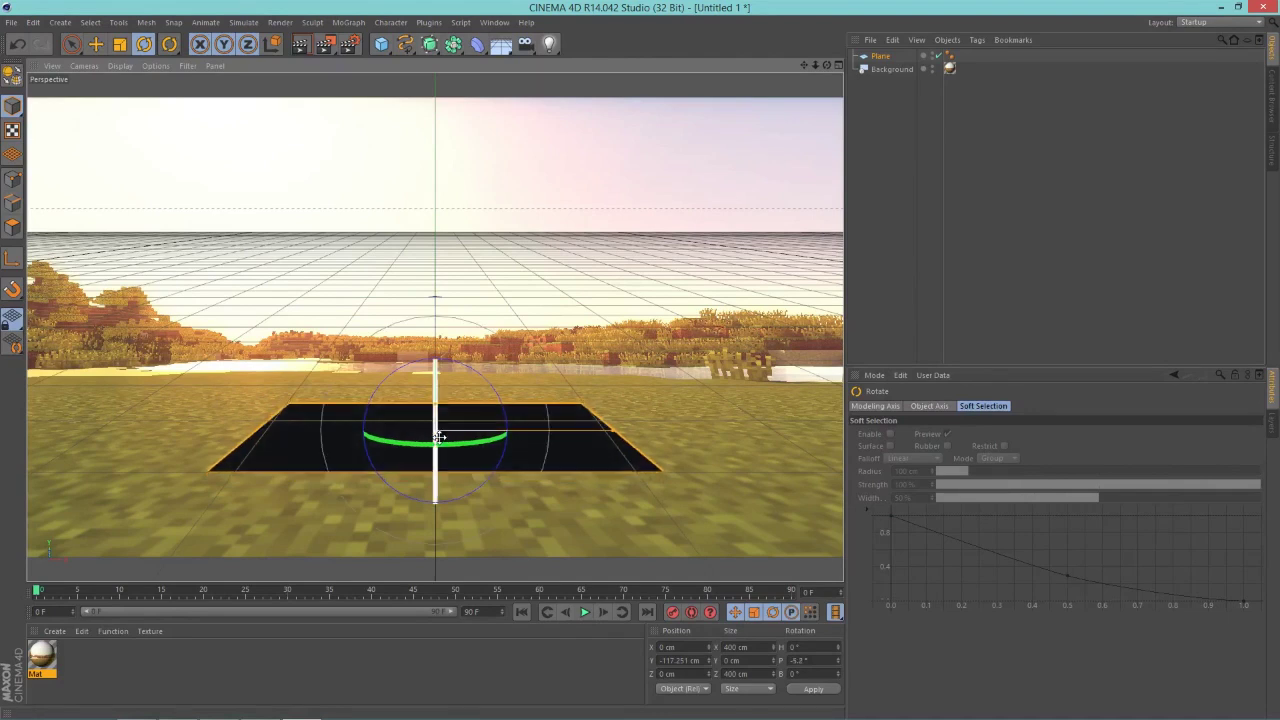
{"action": "left_click", "coordinate": [679, 457]}
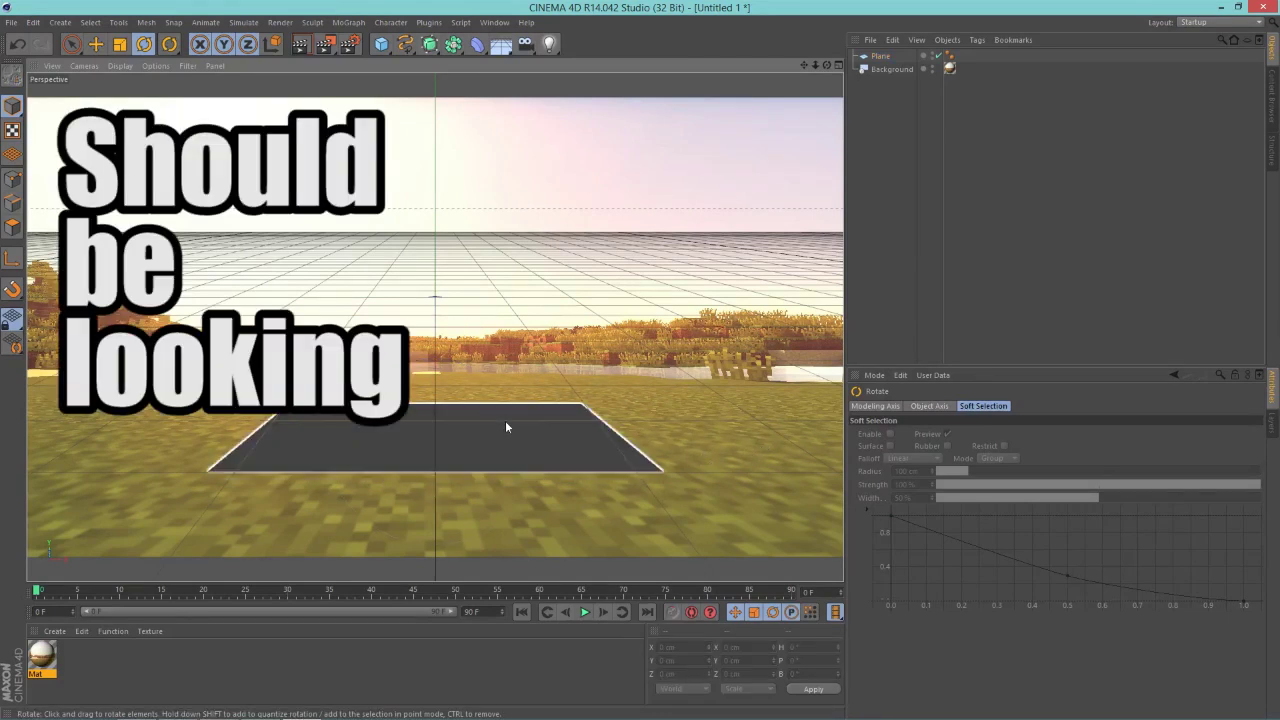
{"action": "mouse_move", "coordinate": [559, 434]}
{"action": "left_mouse_down"}
{"action": "mouse_move", "coordinate": [516, 437]}
{"action": "mouse_move", "coordinate": [557, 443]}
{"action": "left_mouse_up"}
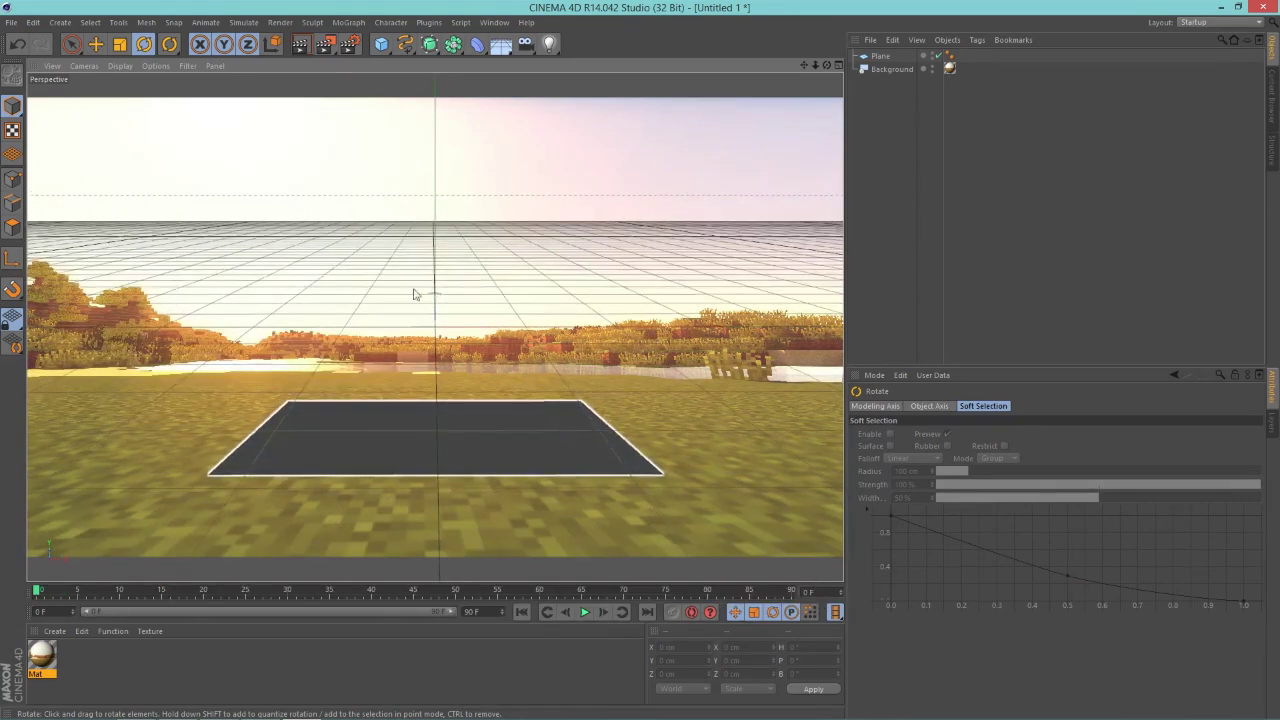
{"action": "key", "text": "e"}
{"action": "left_click", "coordinate": [880, 56]}
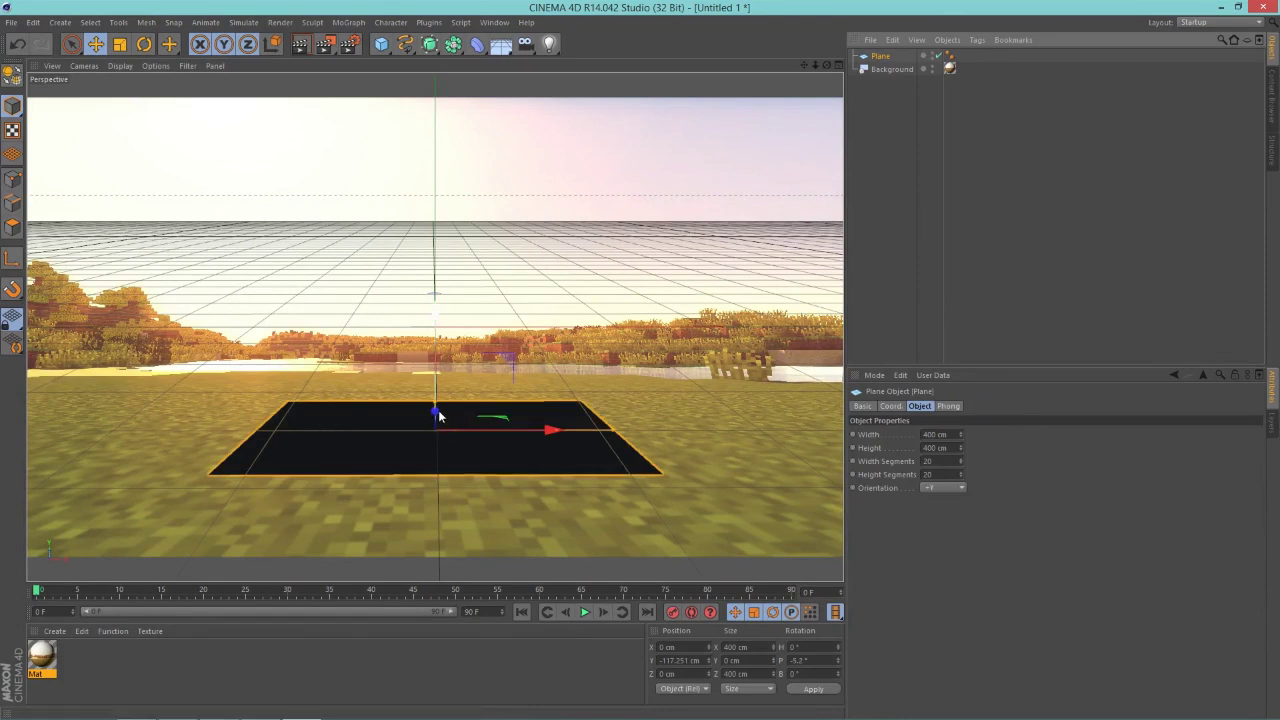
{"action": "left_click_drag", "start_coordinate": [439, 416], "coordinate": [436, 435]}
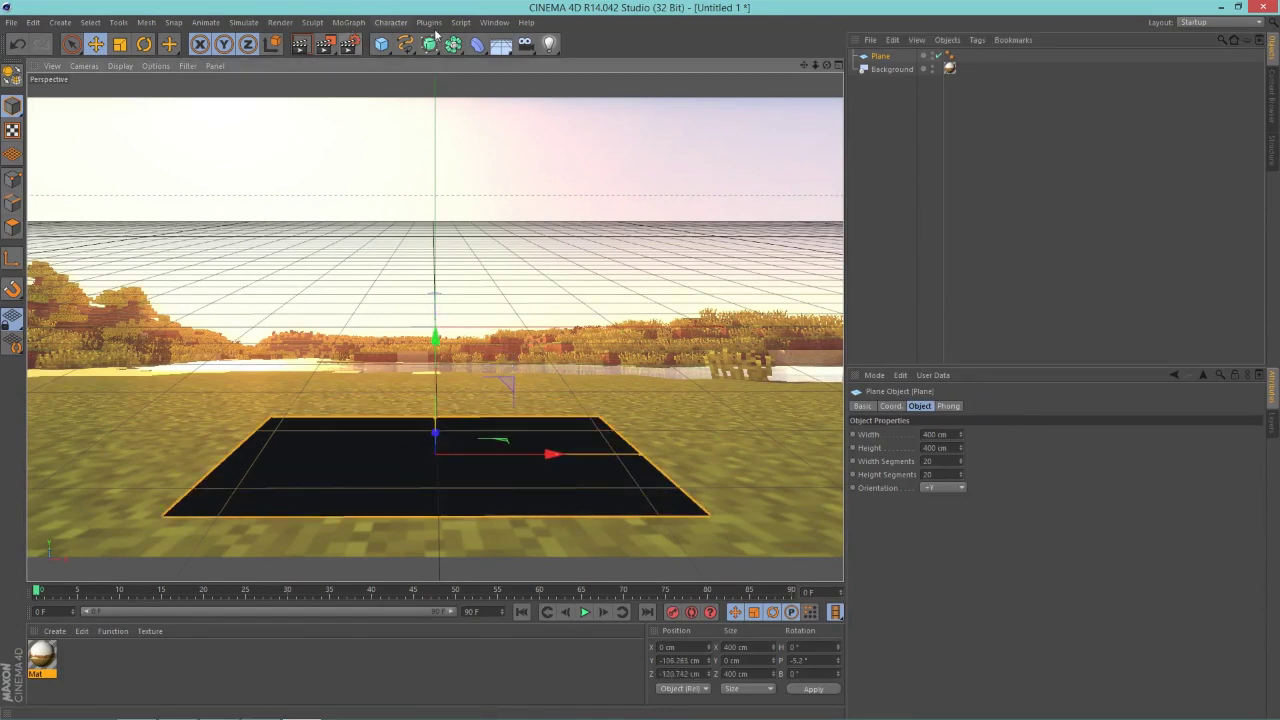
{"action": "left_click", "coordinate": [710, 289]}
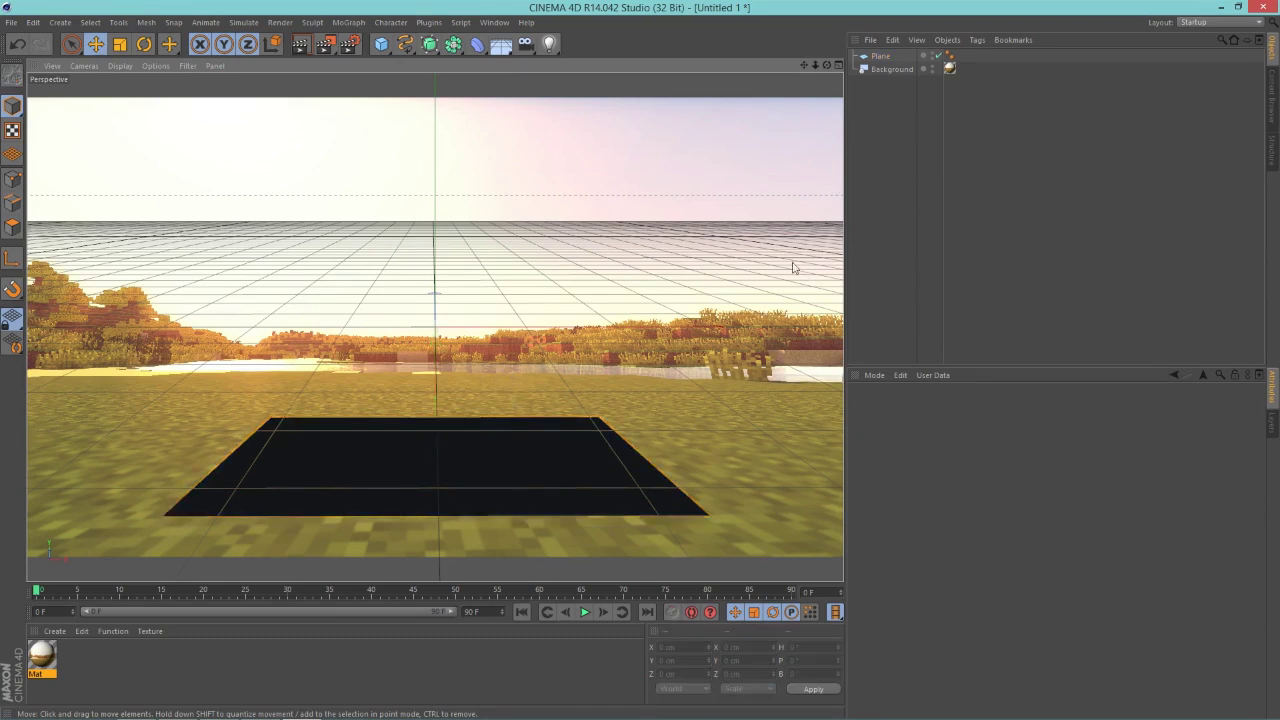
Add a MoText reading 'Text', preview with Ctrl+R, and rest it on the plane.
{"action": "left_click", "coordinate": [346, 22]}
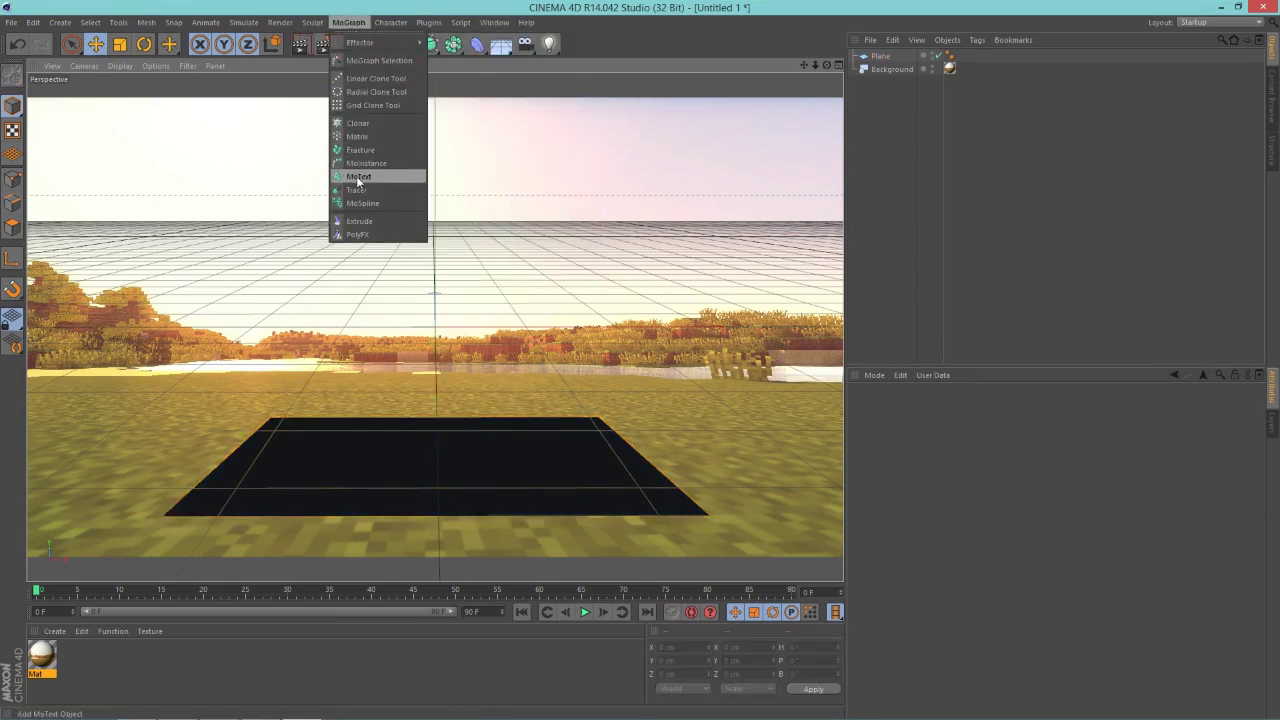
{"action": "left_click", "coordinate": [372, 173]}
{"action": "left_click_drag", "start_coordinate": [492, 312], "coordinate": [430, 389]}
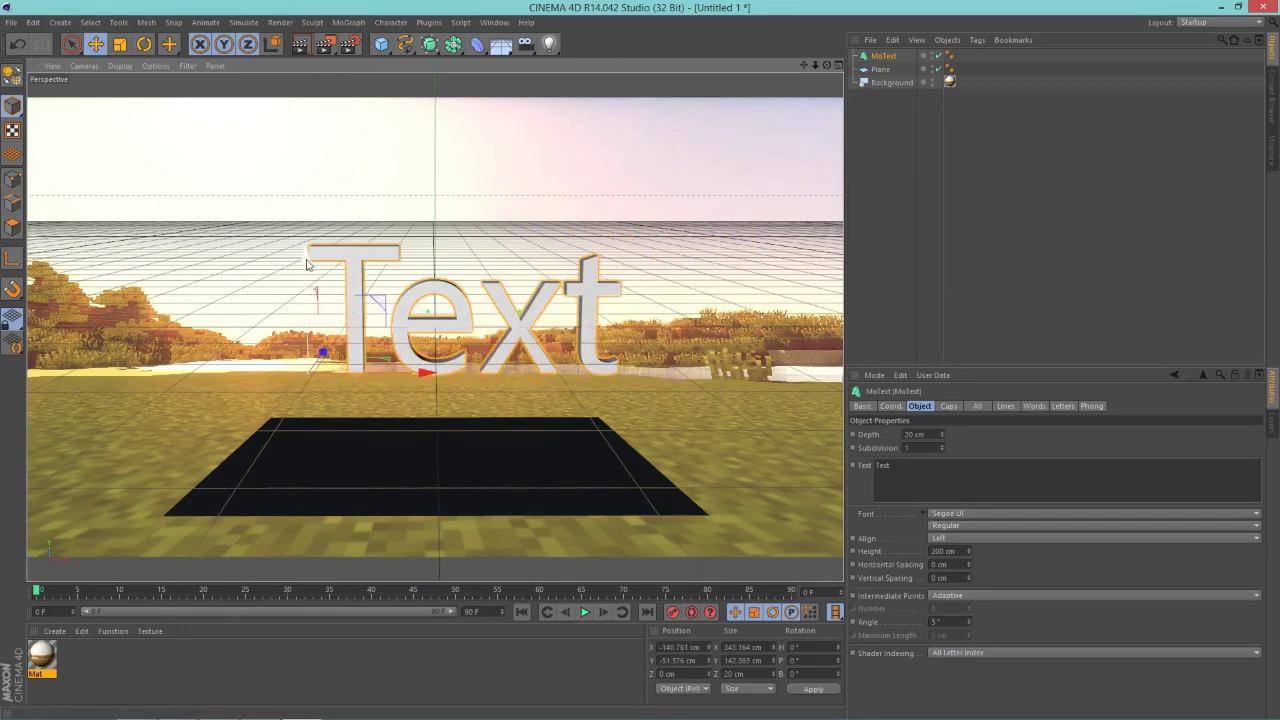
{"action": "left_click_drag", "start_coordinate": [307, 258], "coordinate": [276, 67]}
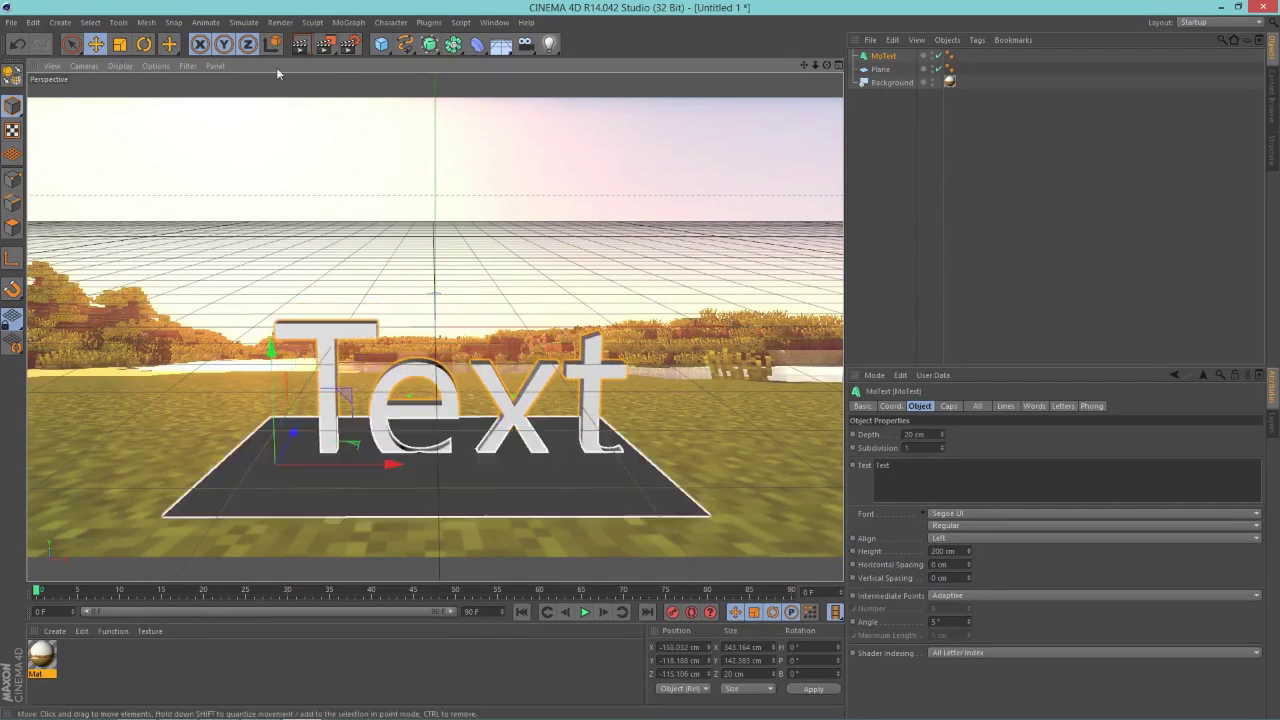
{"action": "key", "text": "ctrl+r"}
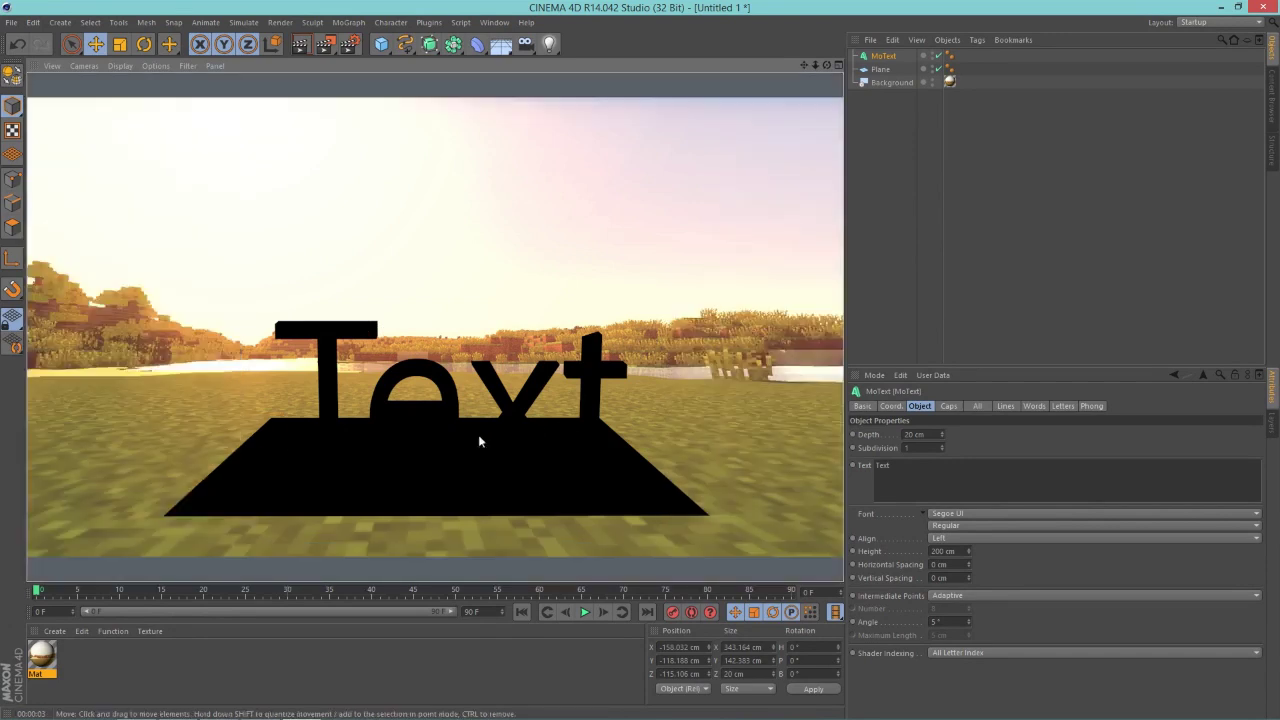
{"action": "left_click", "coordinate": [491, 466]}
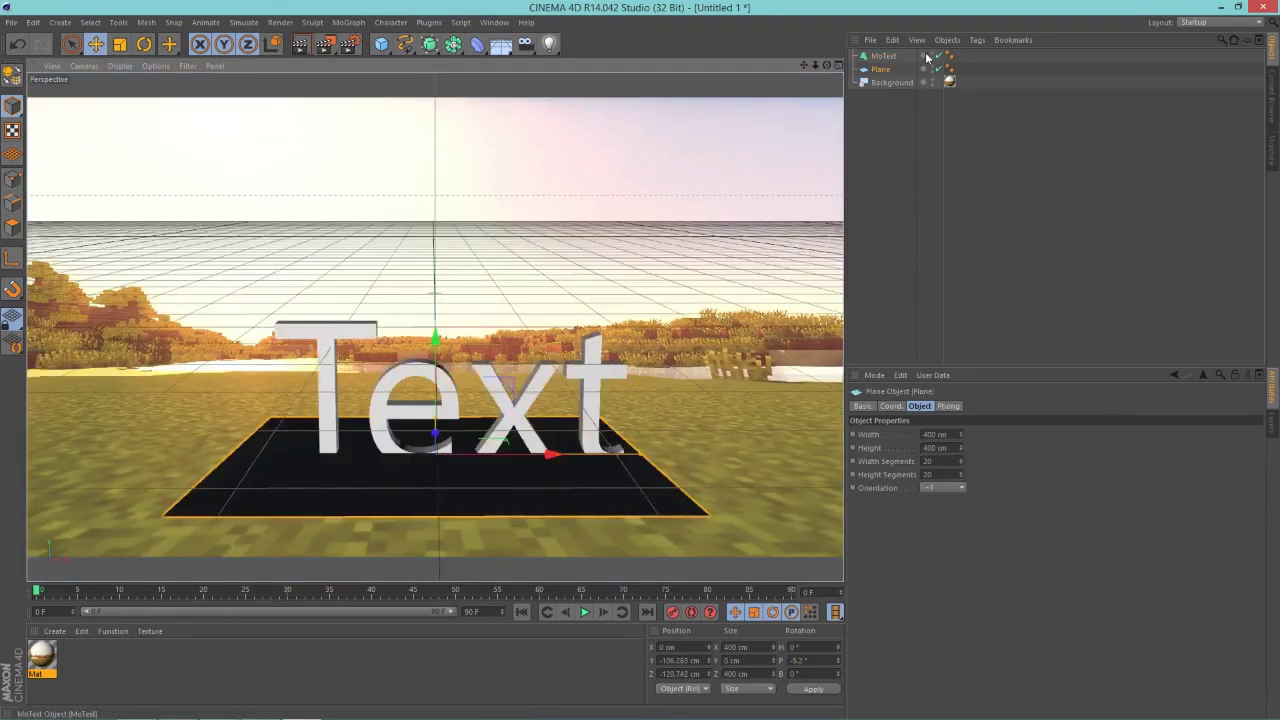
{"action": "left_click_drag", "start_coordinate": [271, 350], "coordinate": [276, 338]}
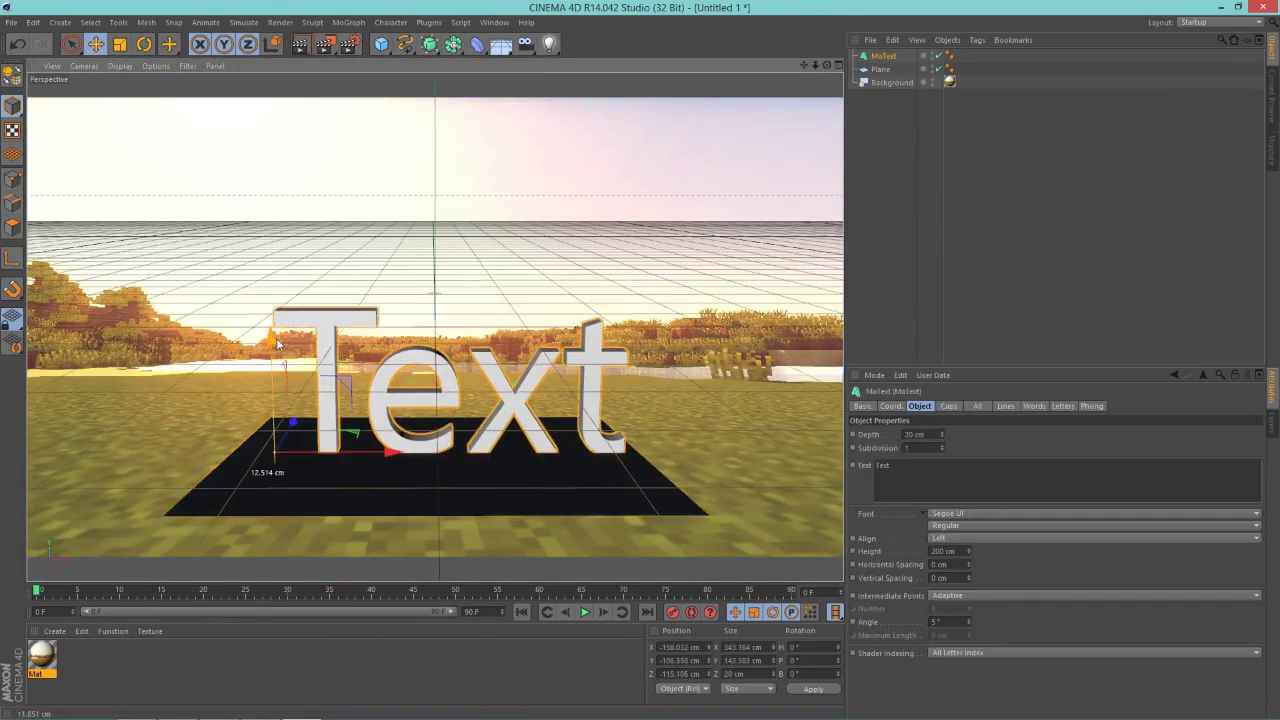
Add an infinite light, rotate it to H 23.254°, P −20.543° across the Text, and preview-render.
{"action": "left_click", "coordinate": [549, 44]}
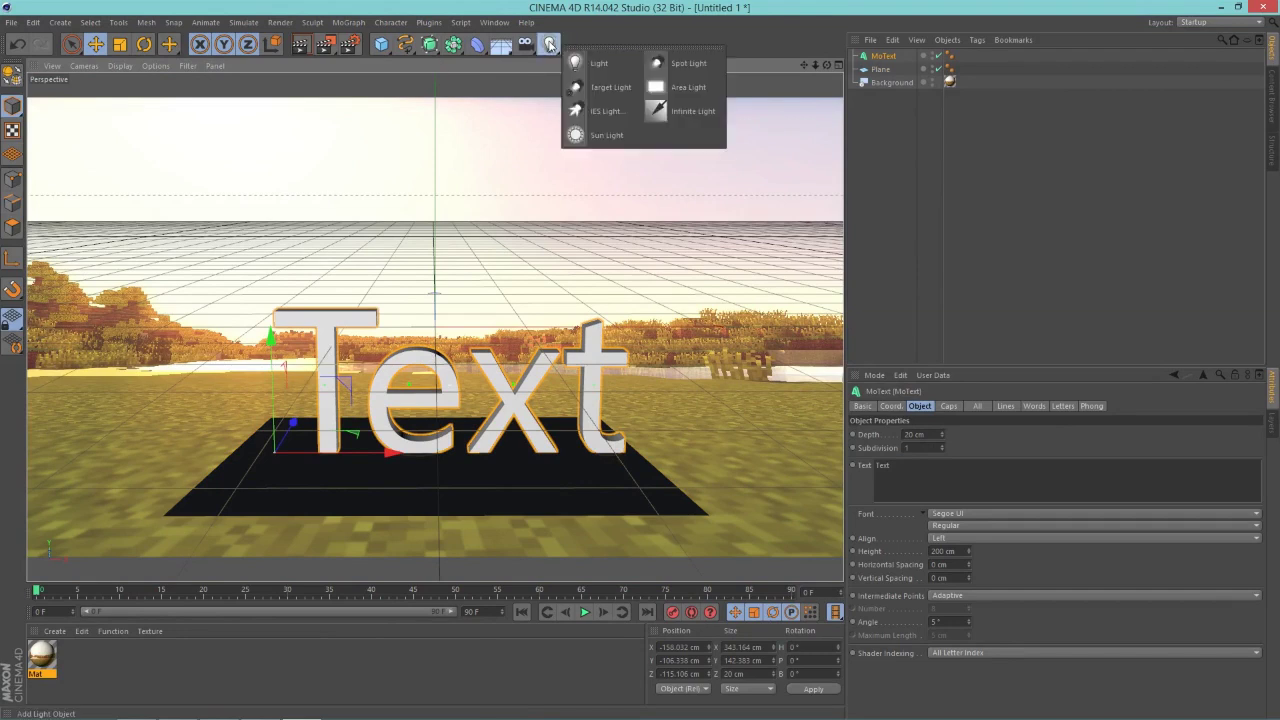
{"action": "left_click", "coordinate": [682, 117]}
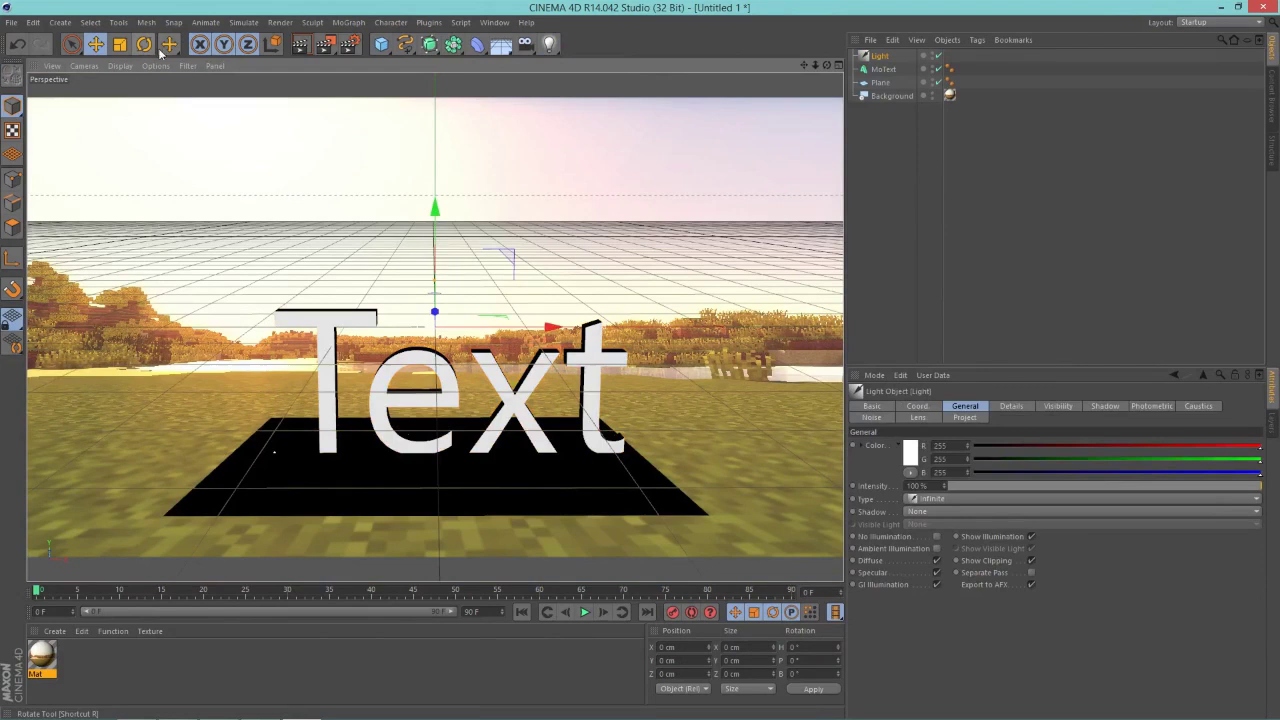
{"action": "left_click", "coordinate": [144, 44]}
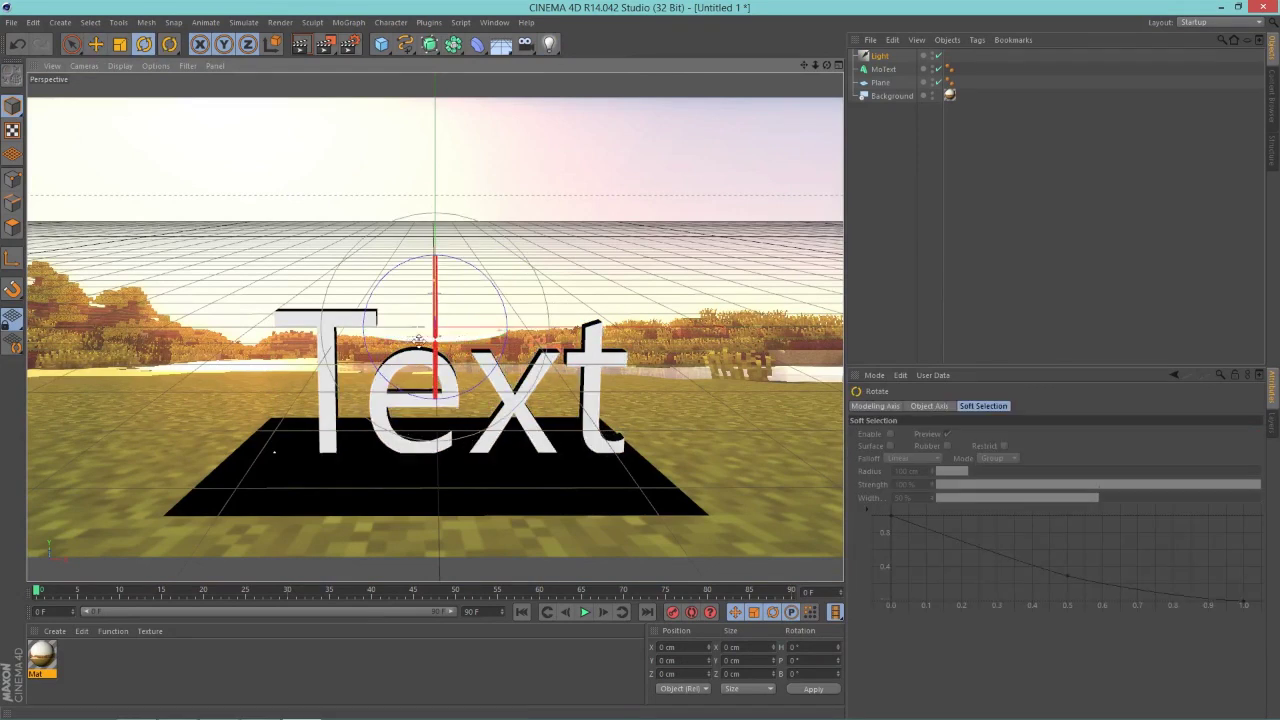
{"action": "left_click_drag", "start_coordinate": [408, 338], "coordinate": [396, 286]}
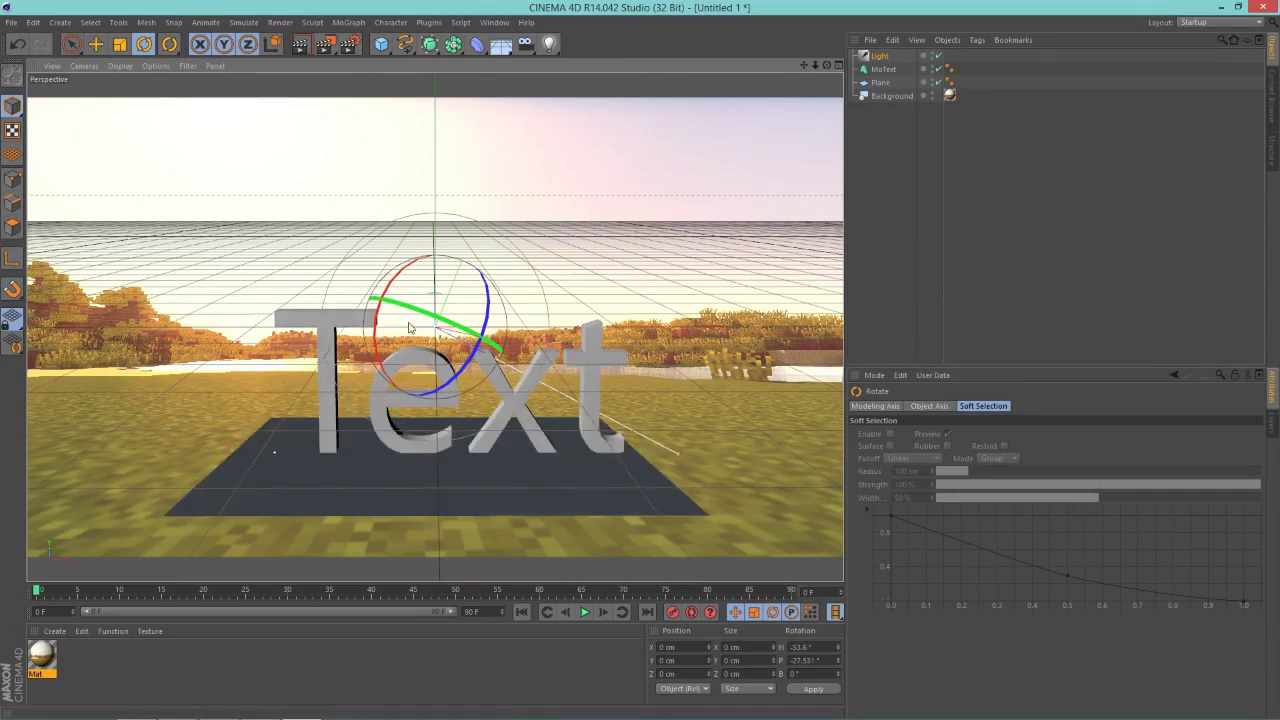
{"action": "left_click_drag", "start_coordinate": [400, 312], "coordinate": [431, 316]}
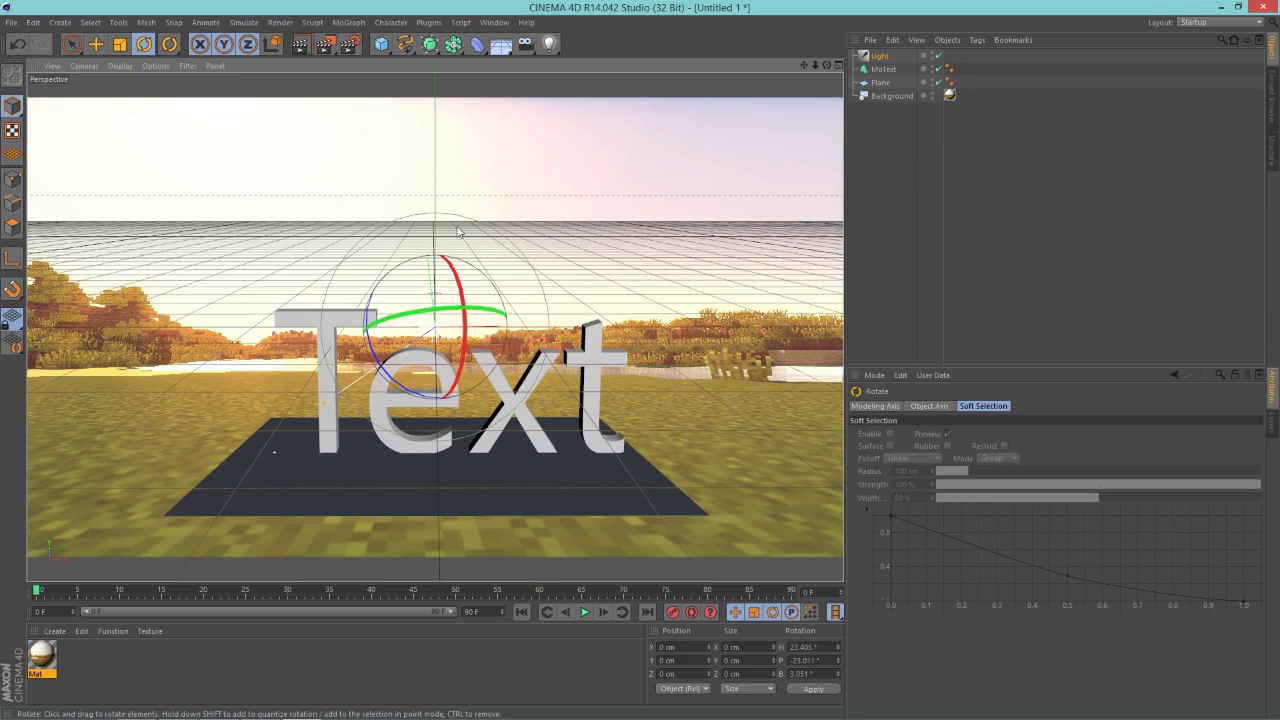
{"action": "left_click_drag", "start_coordinate": [440, 237], "coordinate": [440, 250]}
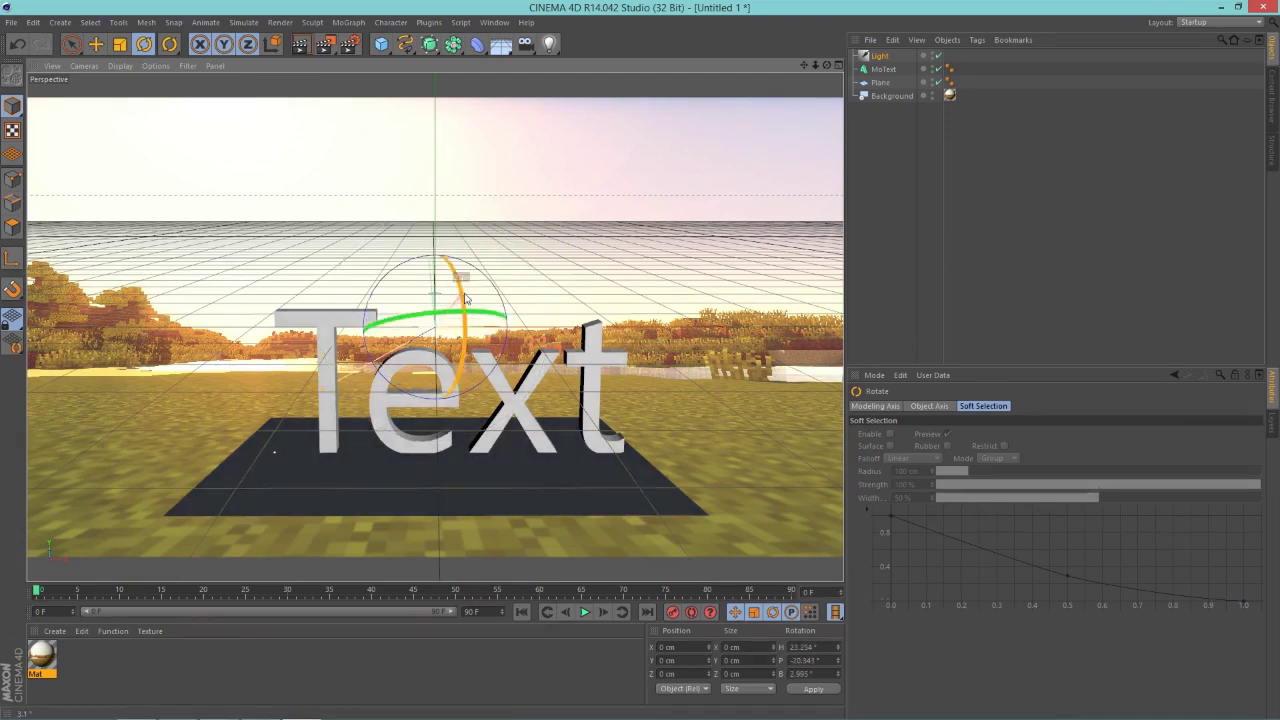
{"action": "left_click", "coordinate": [301, 43]}
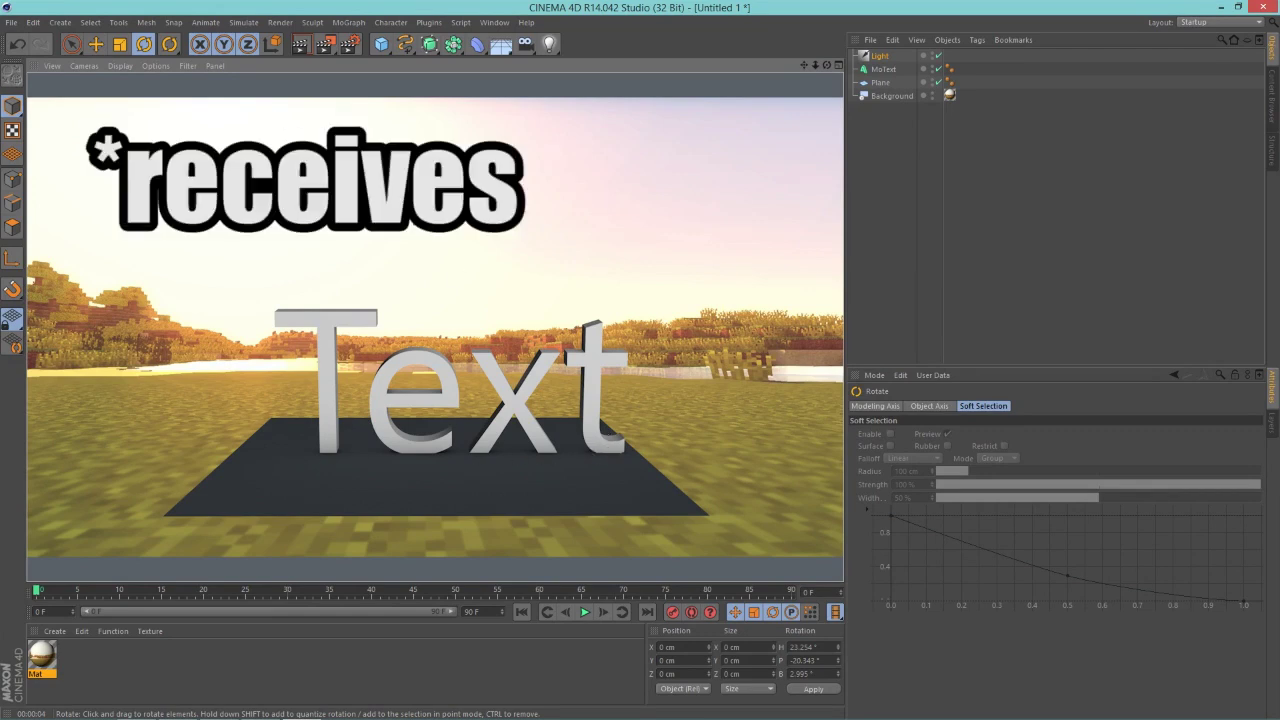
Apply the Mat material to the Plane with Frontal projection so it blends into the Minecraft backdrop.
{"action": "left_click", "coordinate": [423, 220]}
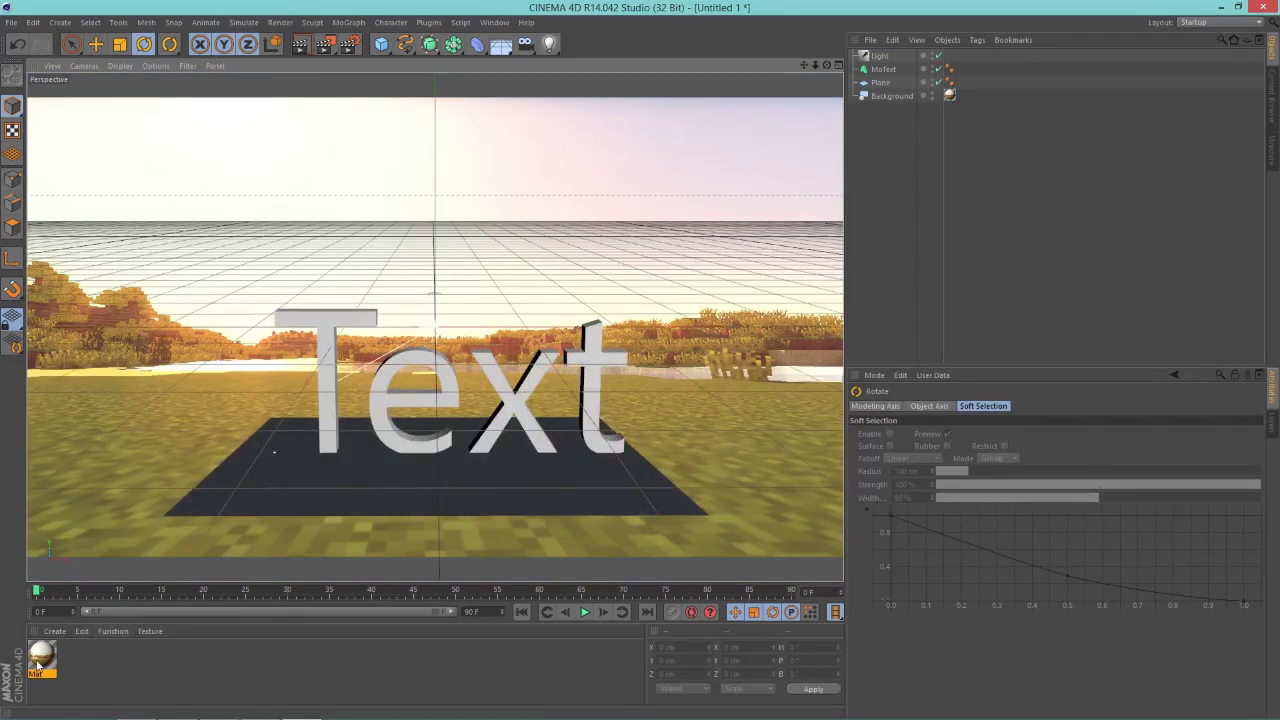
{"action": "left_click_drag", "start_coordinate": [42, 662], "coordinate": [42, 655]}
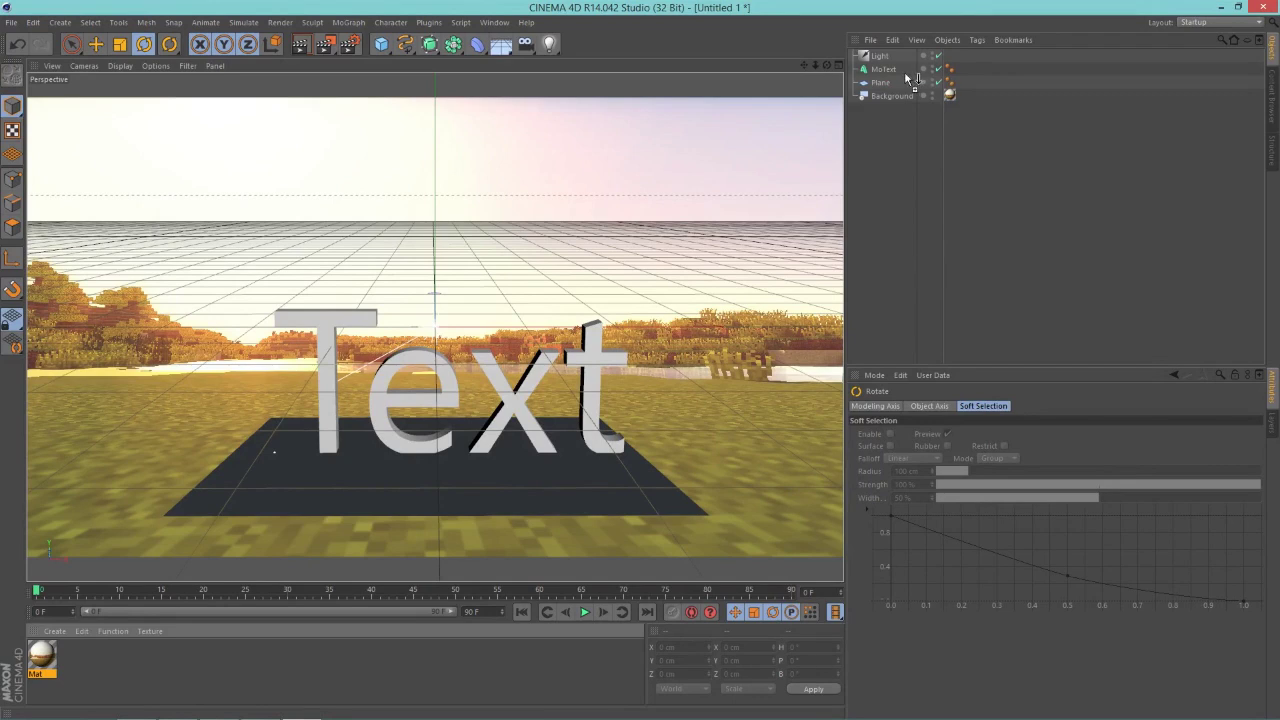
{"action": "left_click_drag", "start_coordinate": [882, 84], "coordinate": [882, 84]}
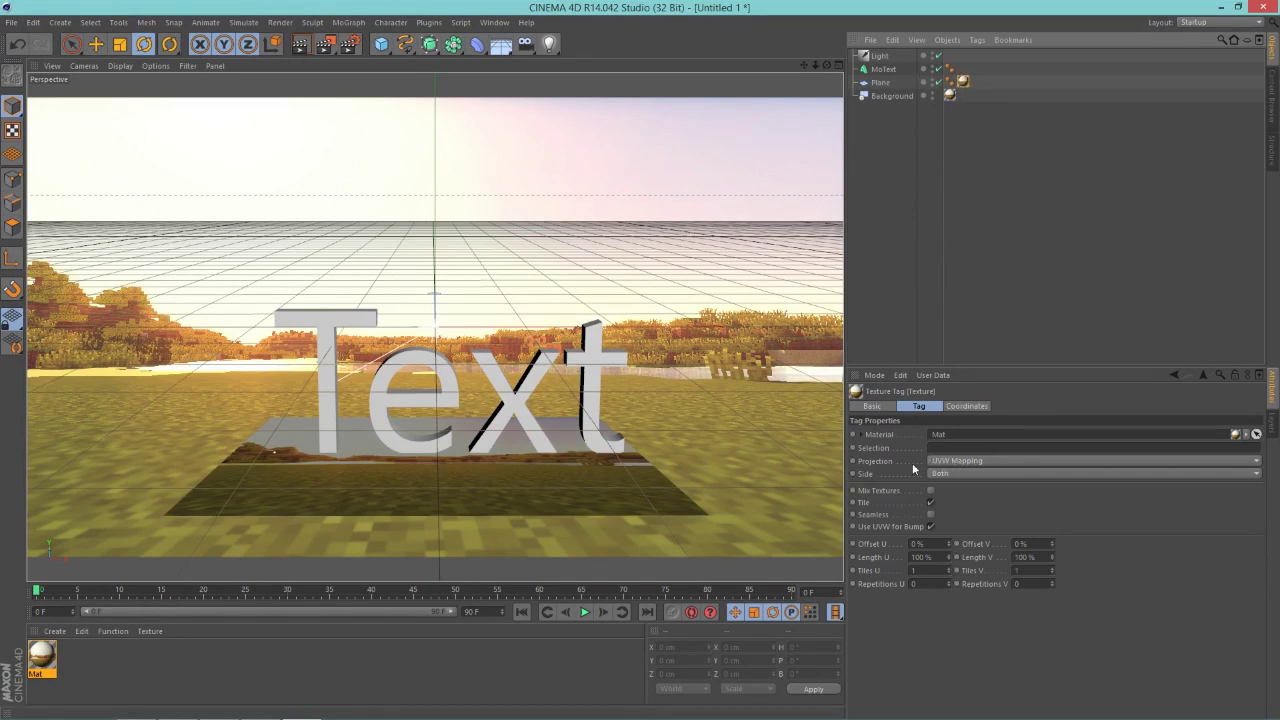
{"action": "left_click", "coordinate": [958, 462]}
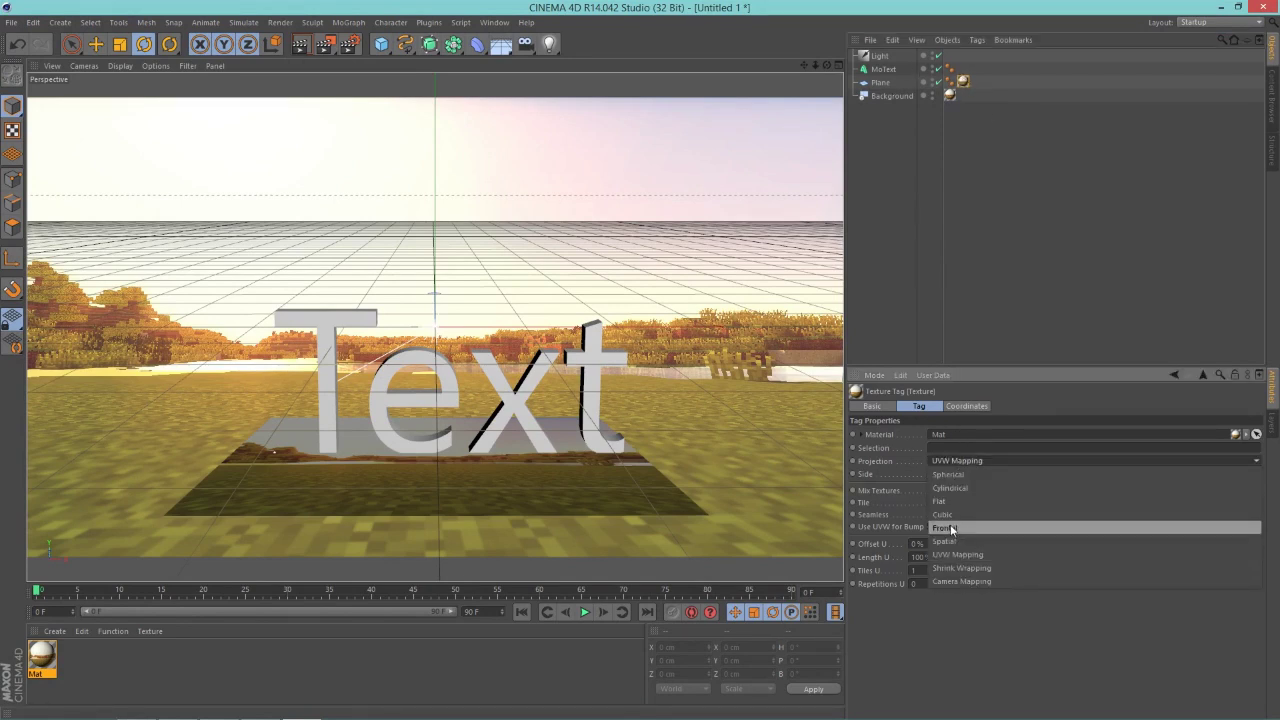
{"action": "left_click", "coordinate": [950, 530]}
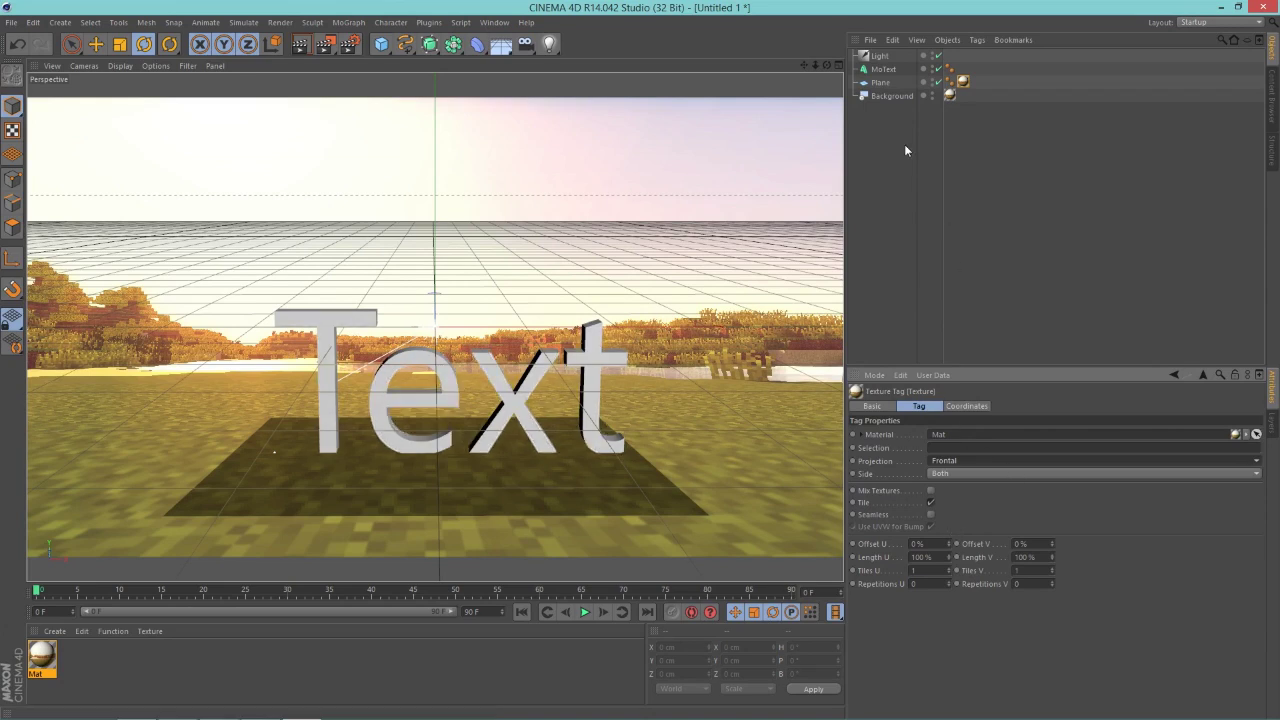
{"action": "left_click", "coordinate": [885, 83]}
Give the Plane a Compositing tag with Compositing Background checked, then run a test render.
{"action": "right_click", "coordinate": [886, 84]}
{"action": "mouse_move", "coordinate": [927, 89]}
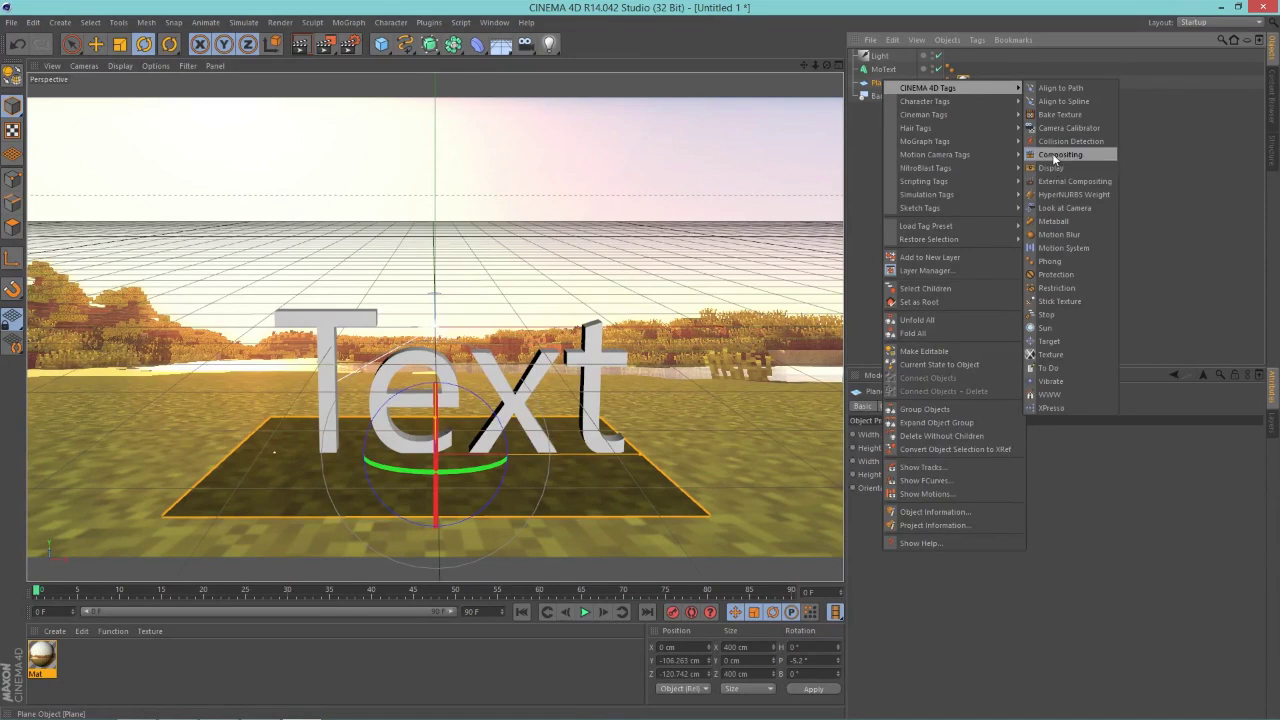
{"action": "left_click", "coordinate": [1058, 154]}
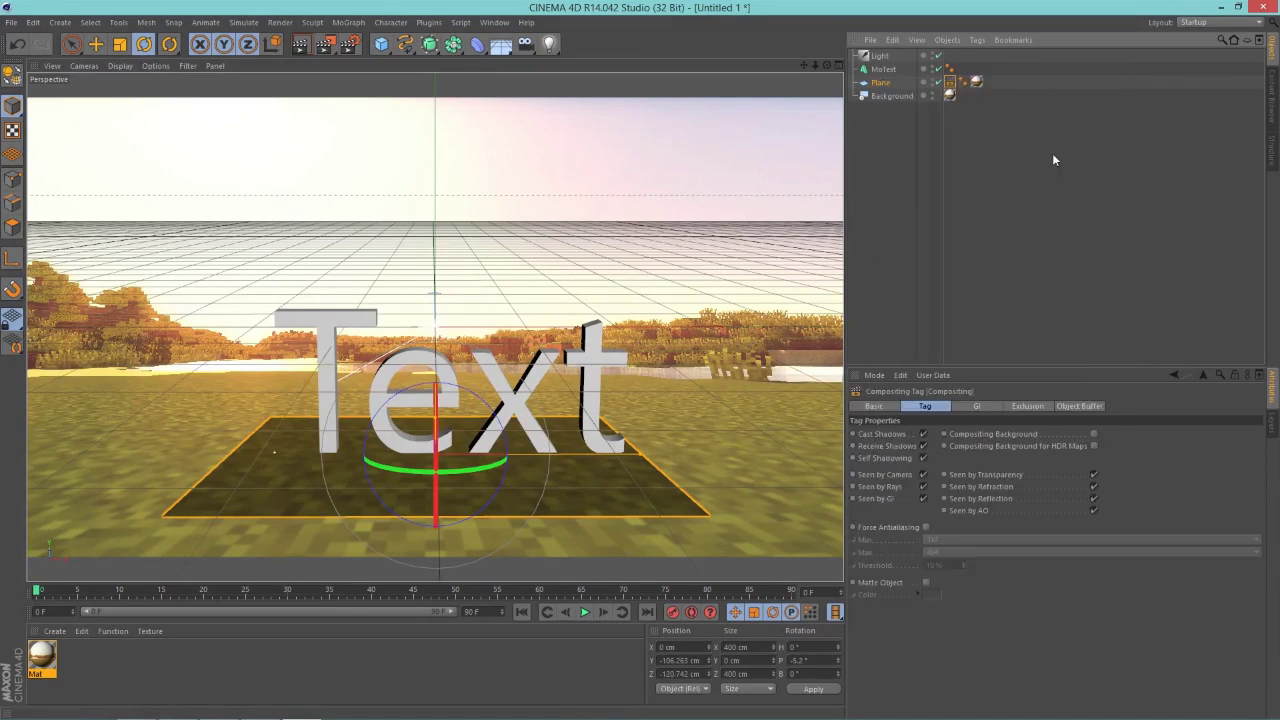
{"action": "left_click", "coordinate": [1094, 434]}
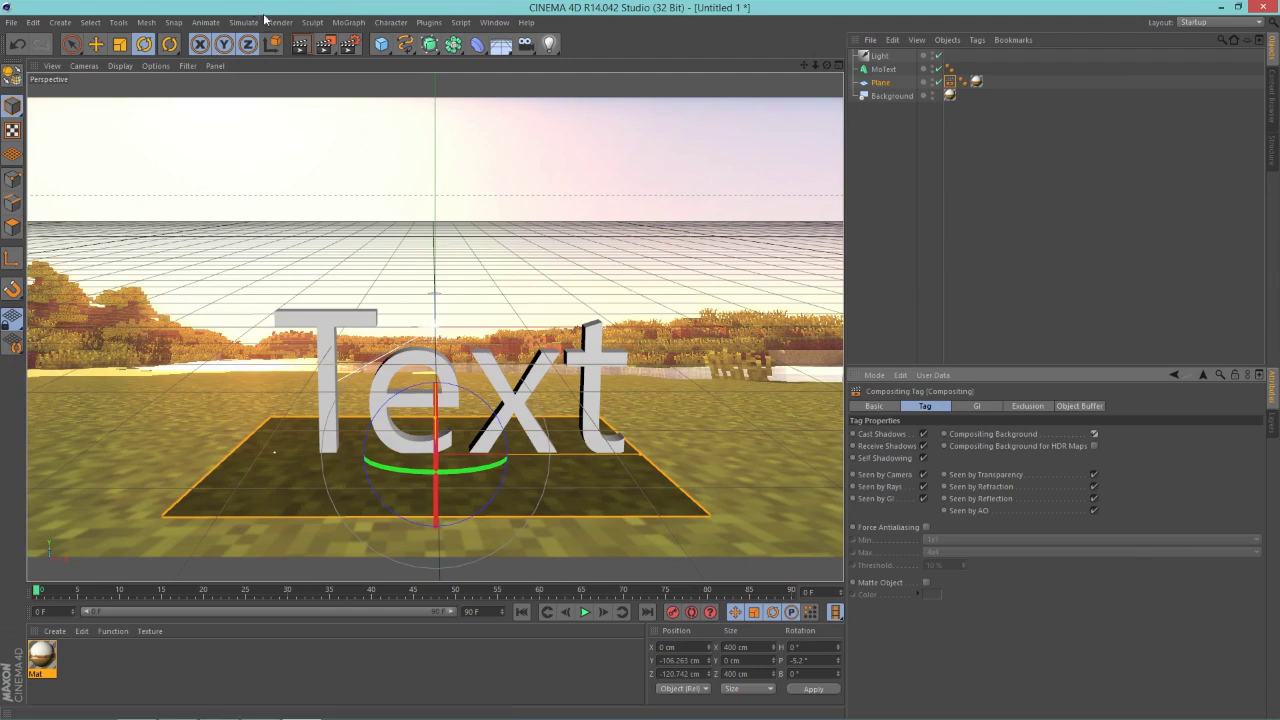
{"action": "left_click", "coordinate": [300, 44]}
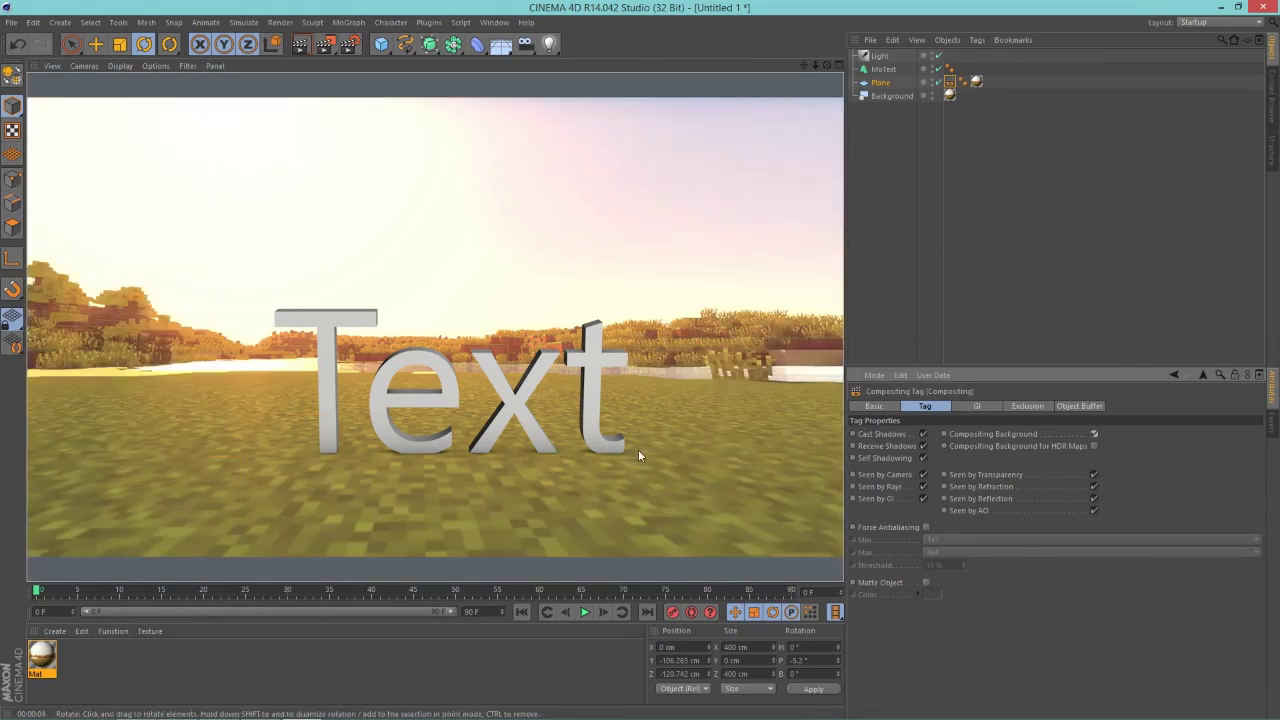
{"action": "left_click", "coordinate": [530, 488]}
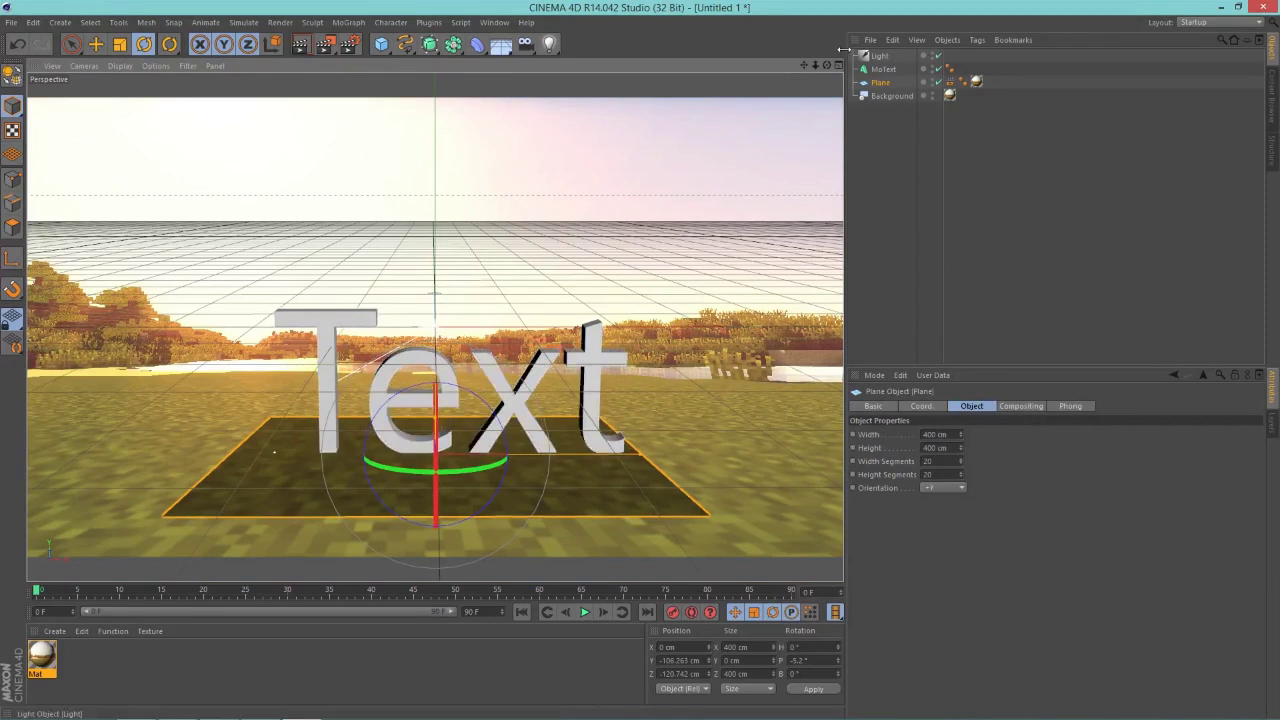
Set the light's shadows to Raytraced (Hard) at 60% density and render to check them.
{"action": "left_click", "coordinate": [880, 57]}
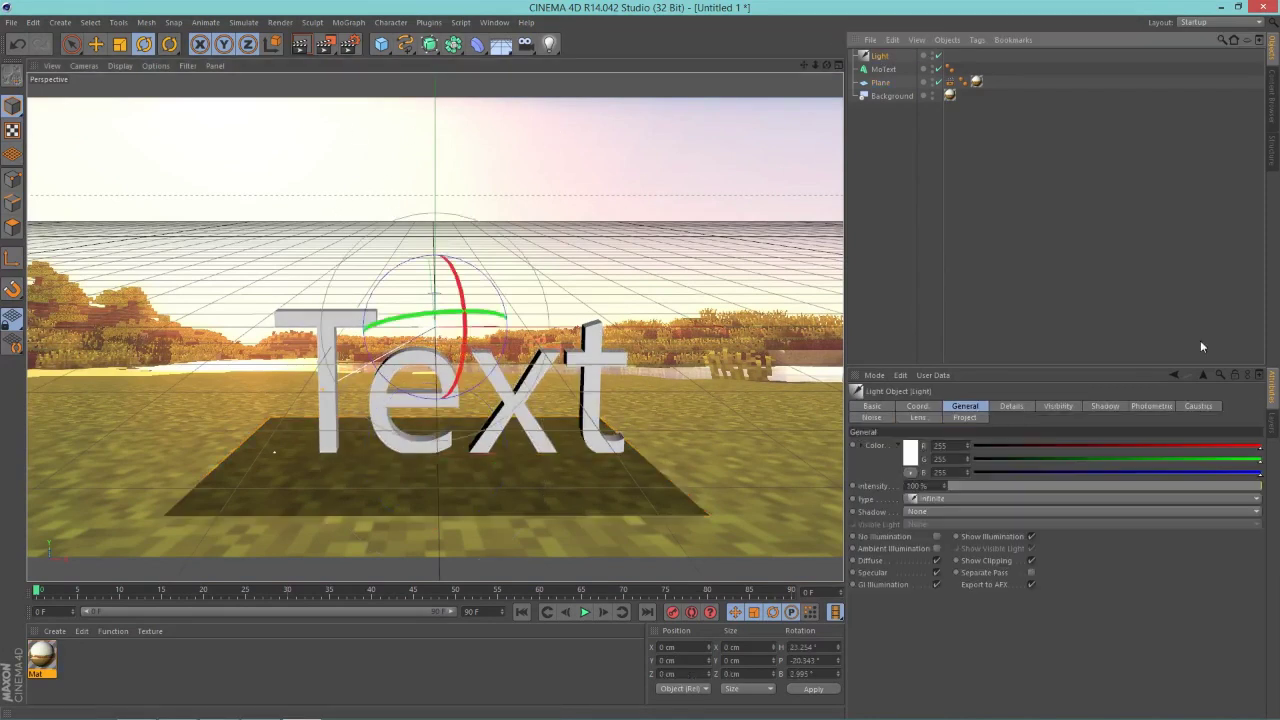
{"action": "left_click", "coordinate": [1106, 406]}
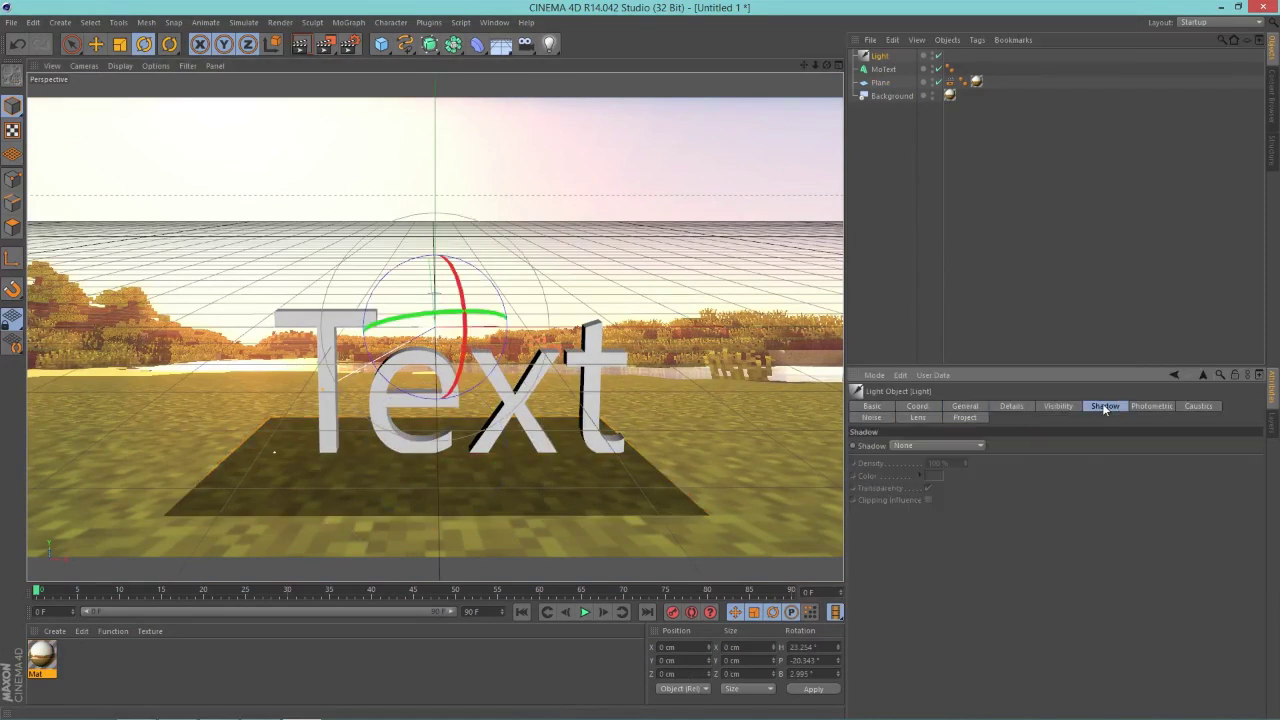
{"action": "left_click", "coordinate": [914, 446]}
{"action": "left_click", "coordinate": [913, 487]}
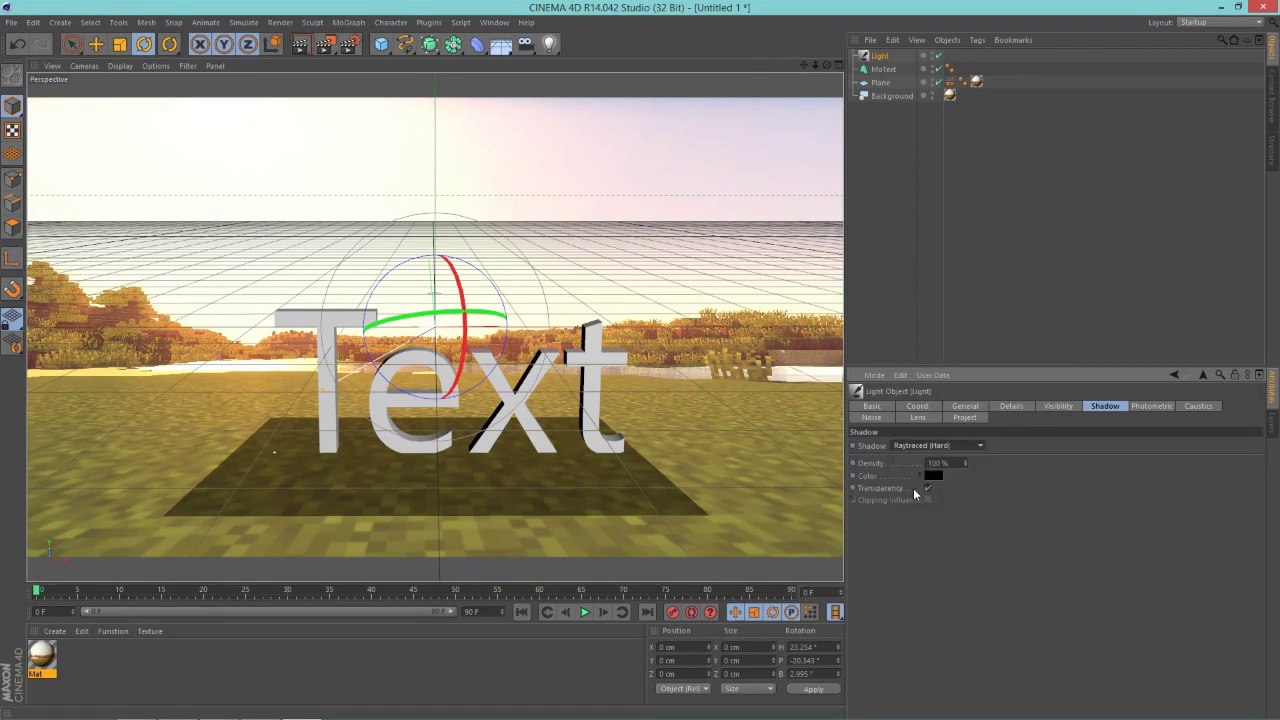
{"action": "left_click_drag", "start_coordinate": [966, 463], "coordinate": [962, 468]}
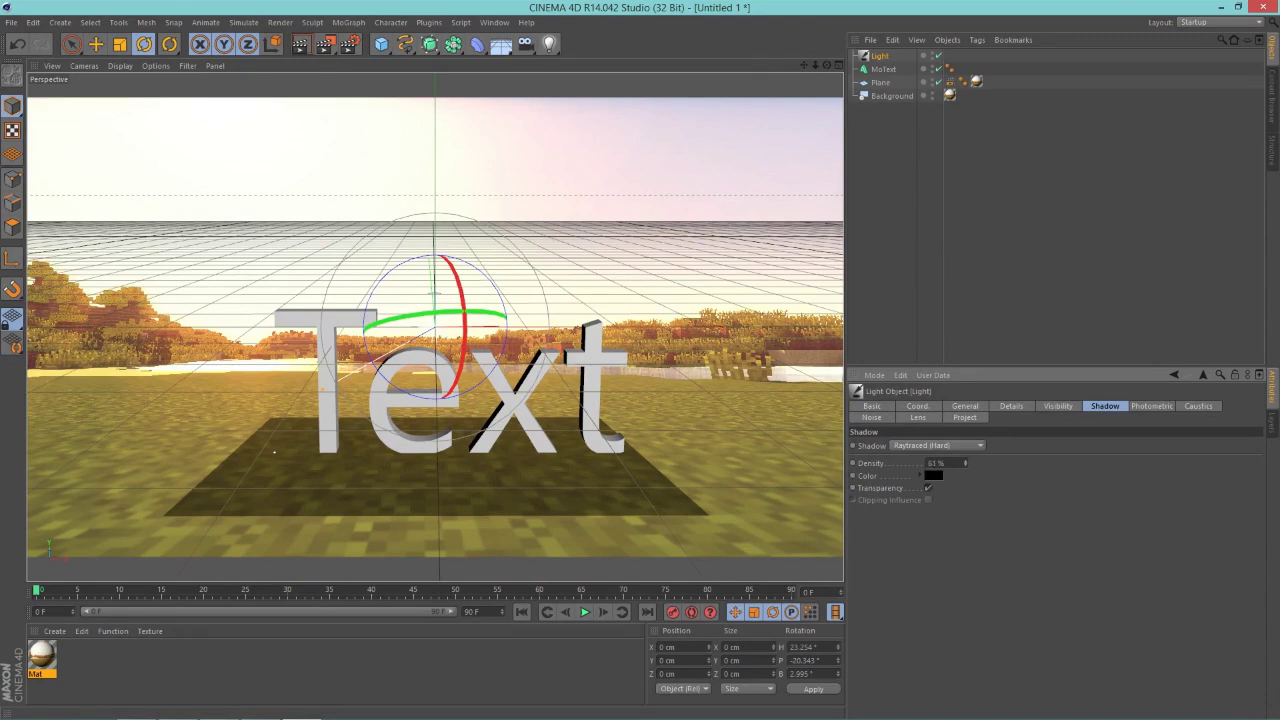
{"action": "left_click", "coordinate": [300, 44]}
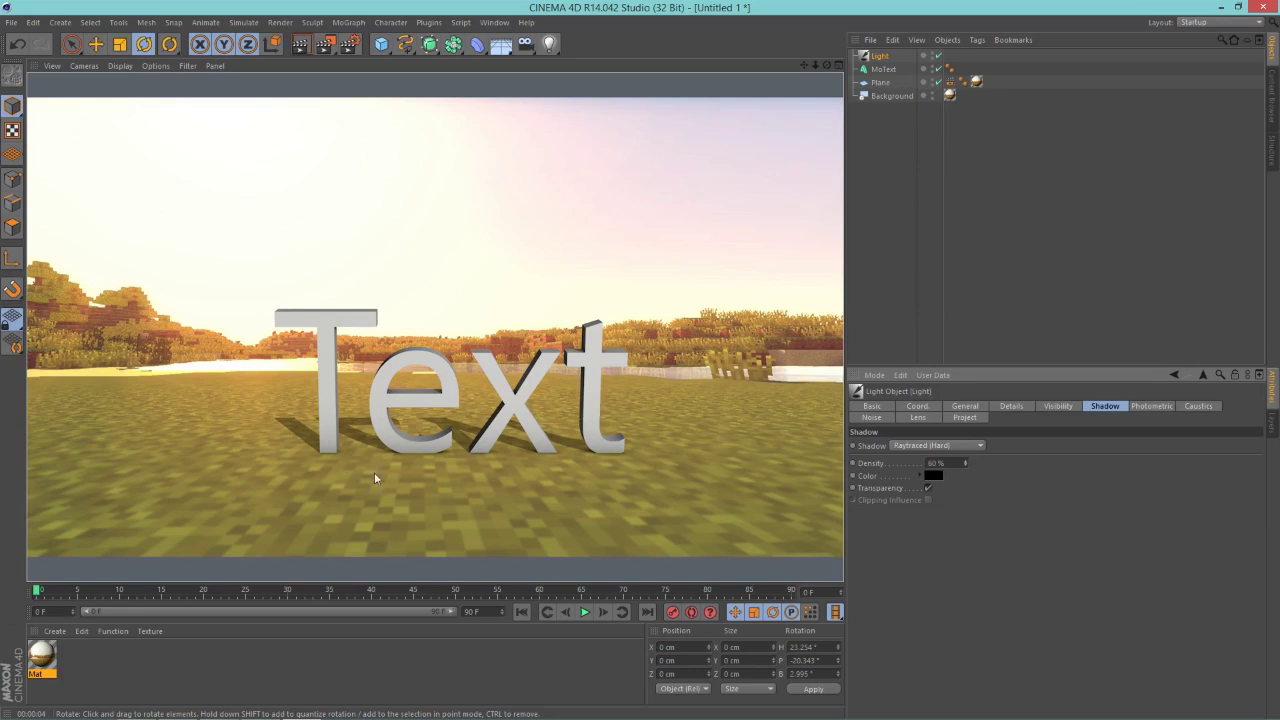
Enlarge the ground plane's X size in the Coordinates manager.
{"action": "left_click", "coordinate": [880, 82]}
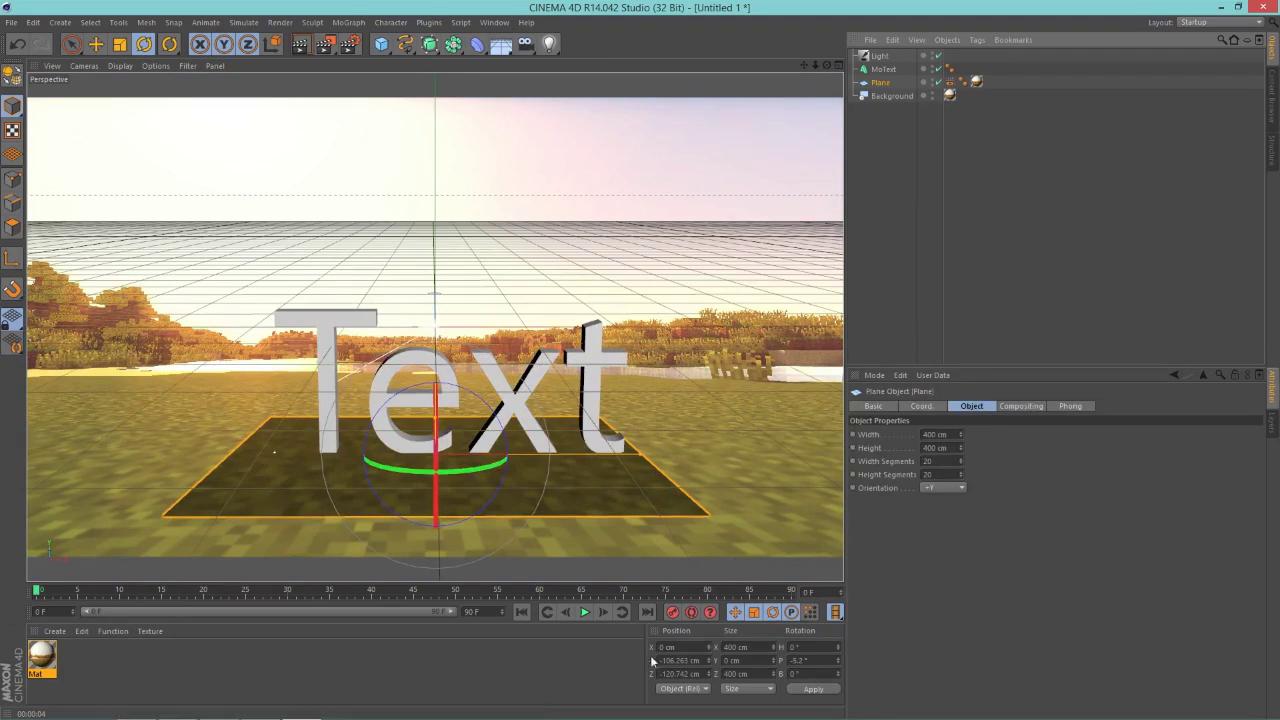
{"action": "double_click", "coordinate": [735, 647]}
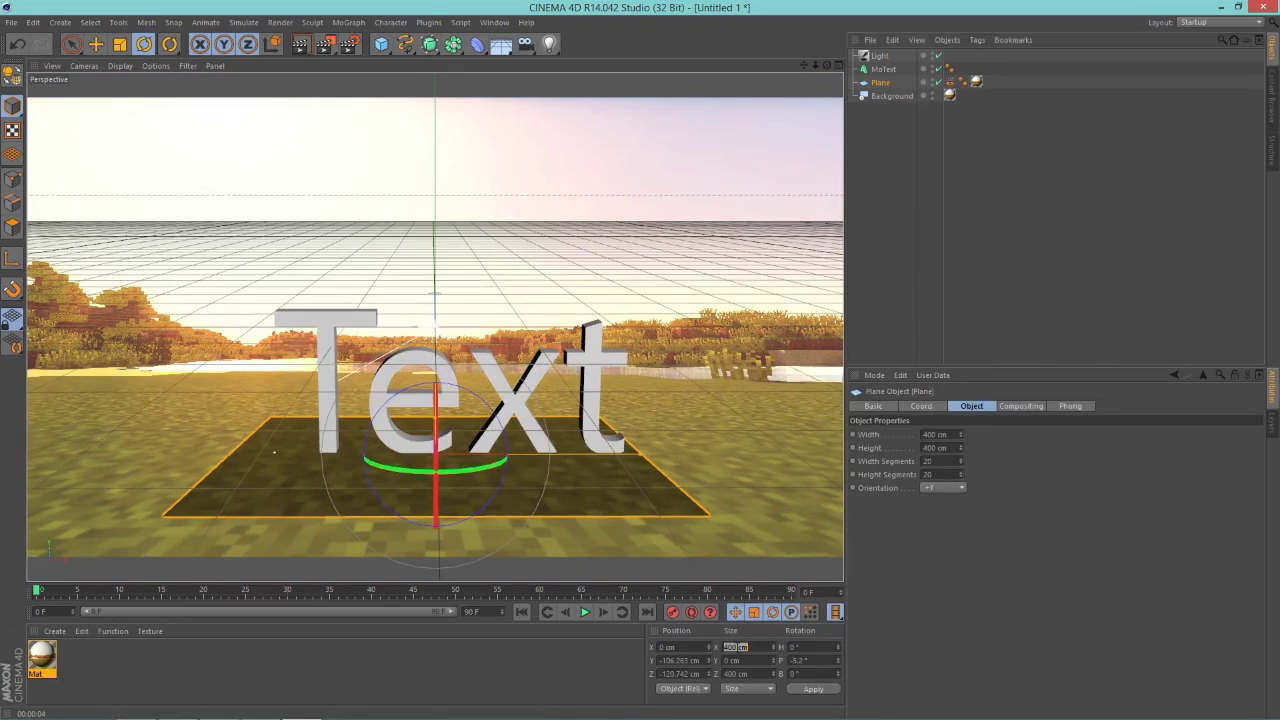
{"action": "key", "text": "Return"}
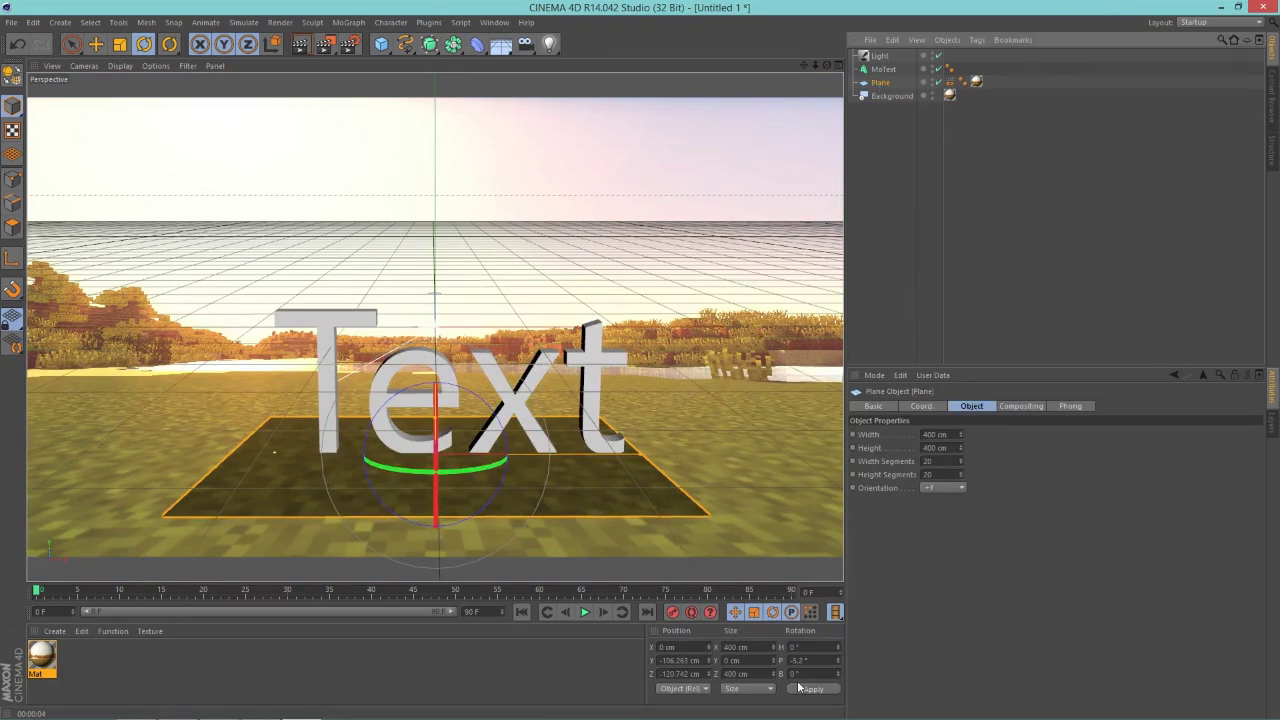
{"action": "double_click", "coordinate": [735, 647]}
{"action": "type", "text": "4"}
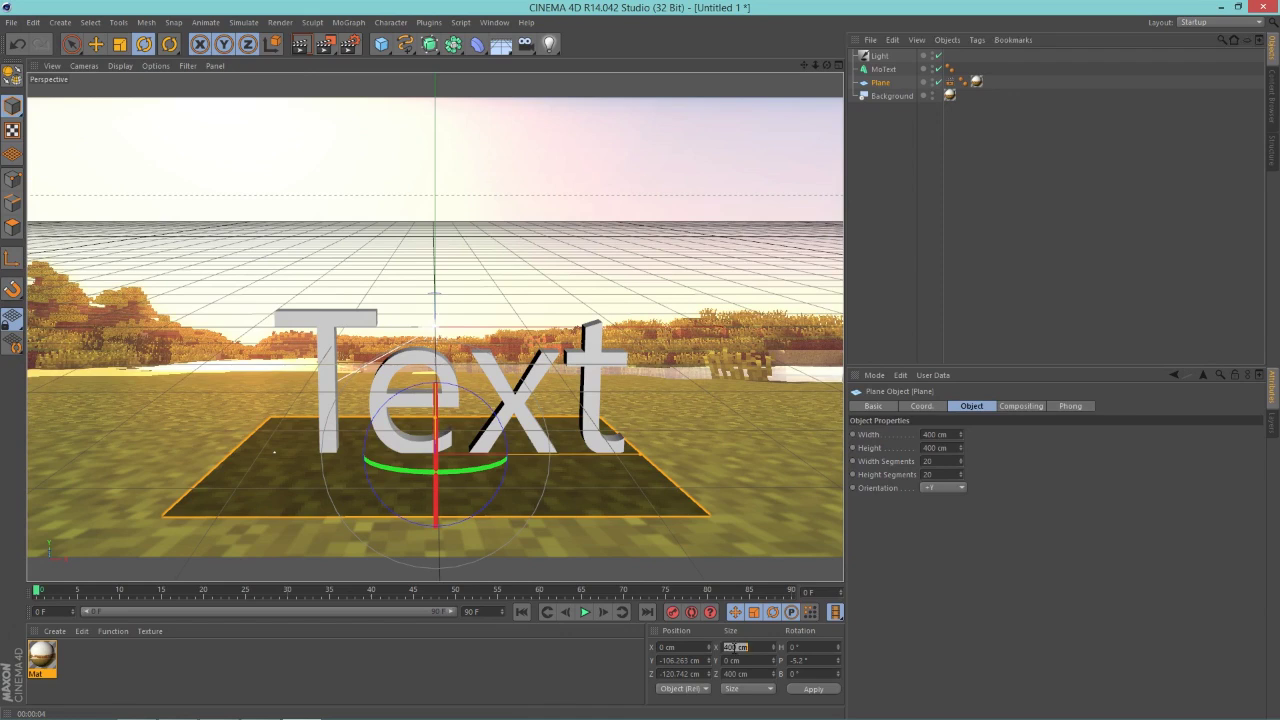
{"action": "type", "text": "00"}
{"action": "key", "text": "Return"}
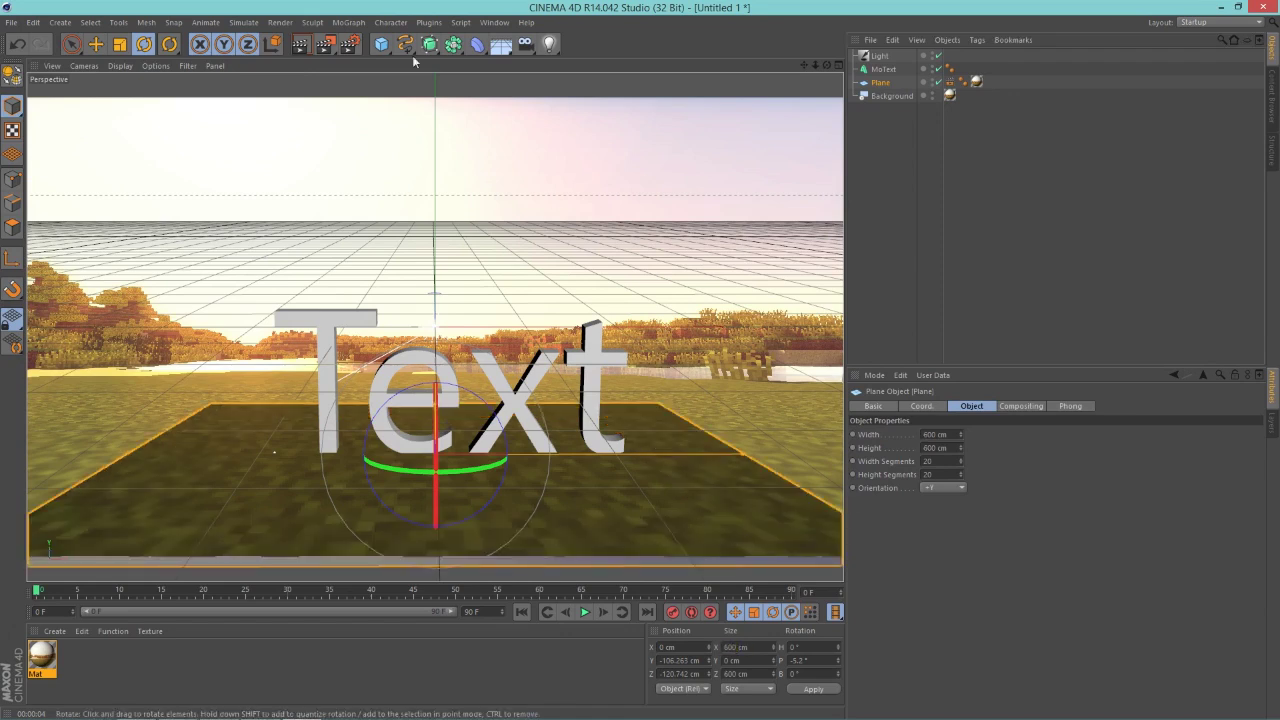
Push the plane back along Z and render a preview of the text's shadows.
{"action": "left_click", "coordinate": [96, 44]}
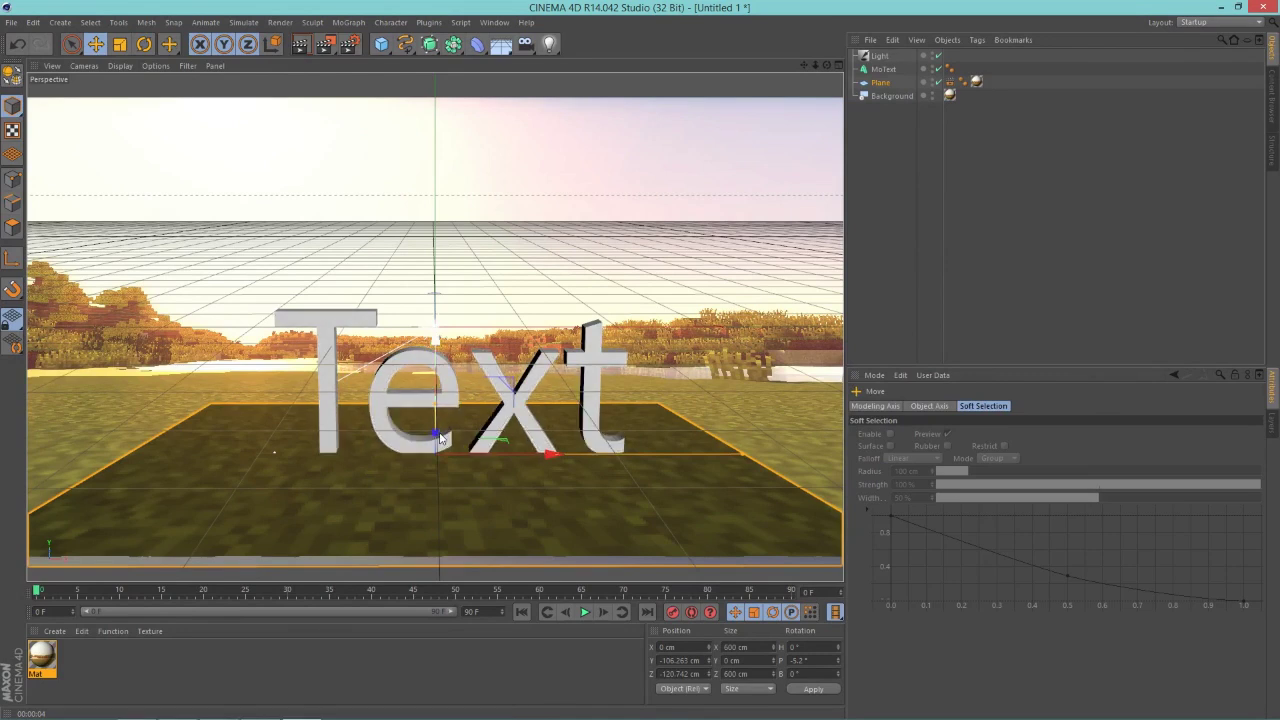
{"action": "left_click_drag", "start_coordinate": [440, 437], "coordinate": [443, 417]}
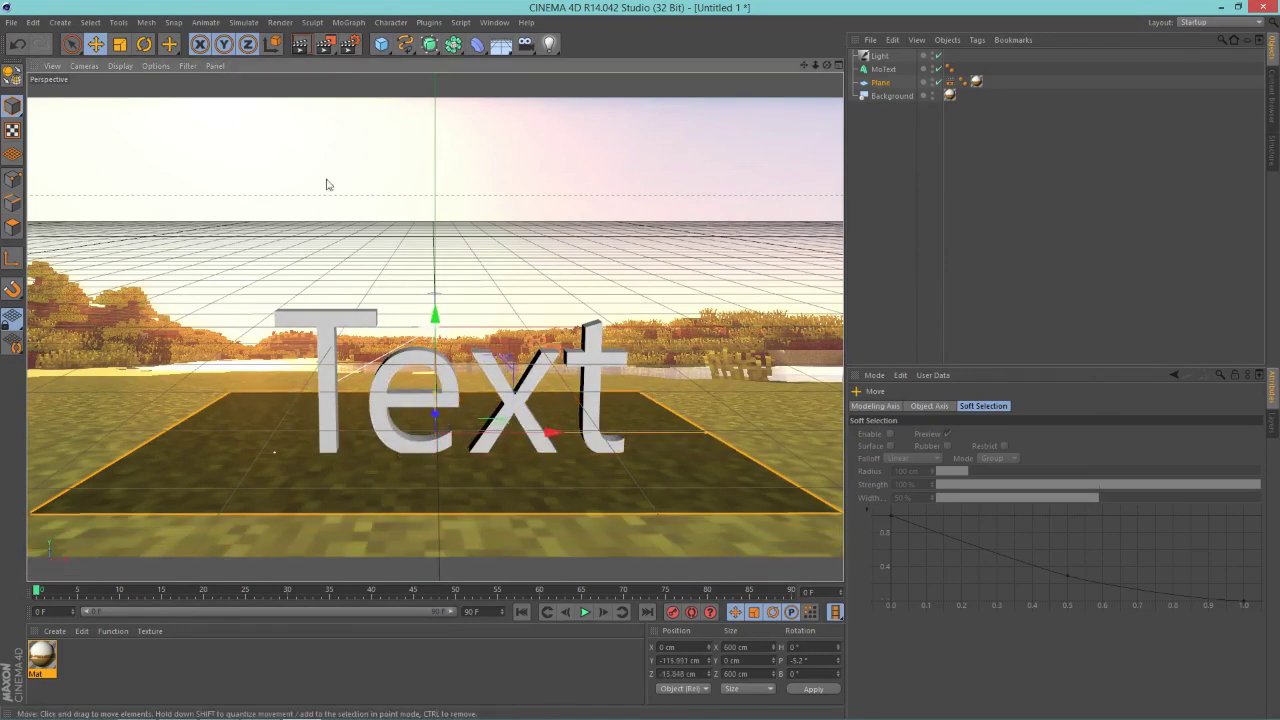
{"action": "left_click", "coordinate": [300, 45]}
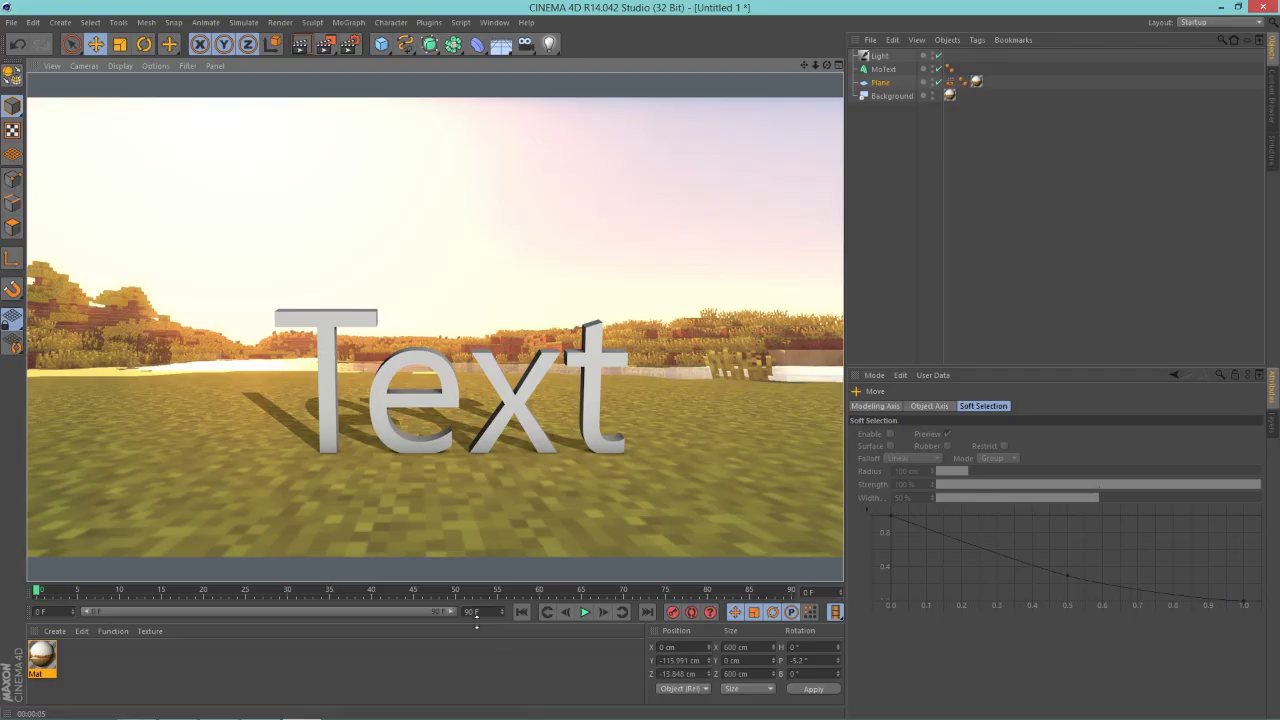
Set the Plane's X size to 800 cm and re-render the view with Ctrl+R.
{"action": "left_click", "coordinate": [880, 82]}
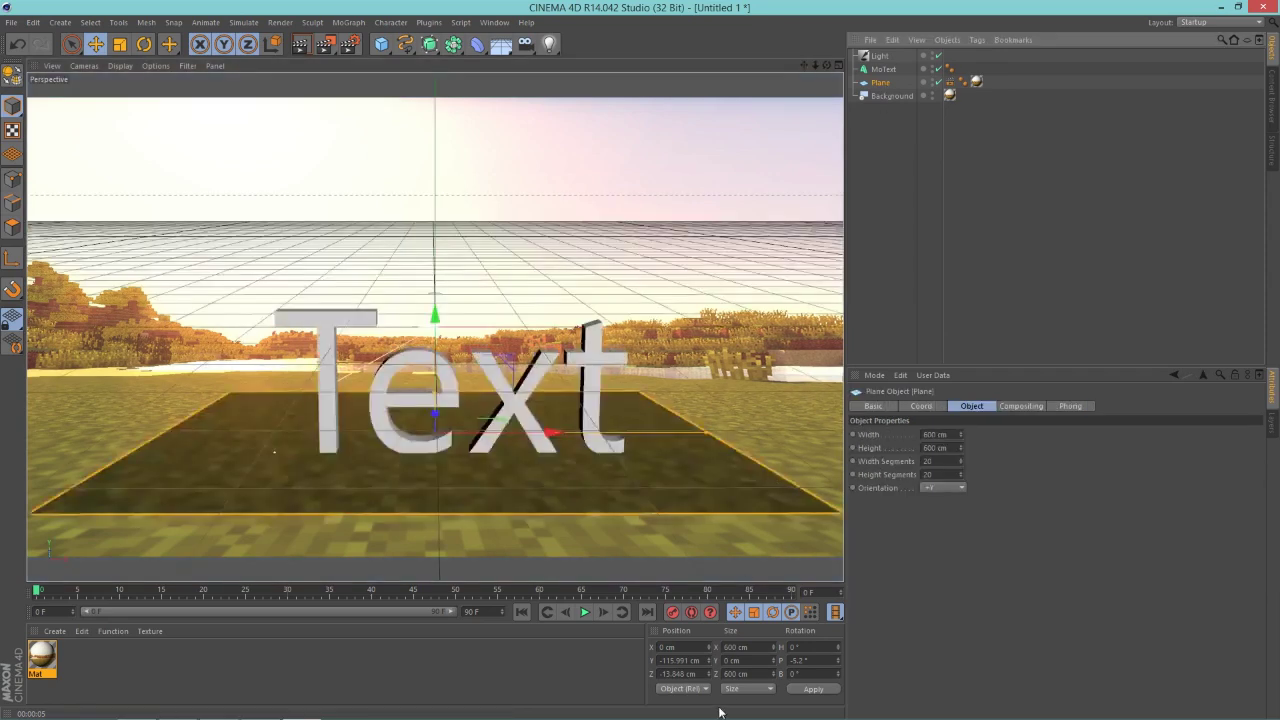
{"action": "left_click", "coordinate": [736, 647]}
{"action": "type", "text": "80"}
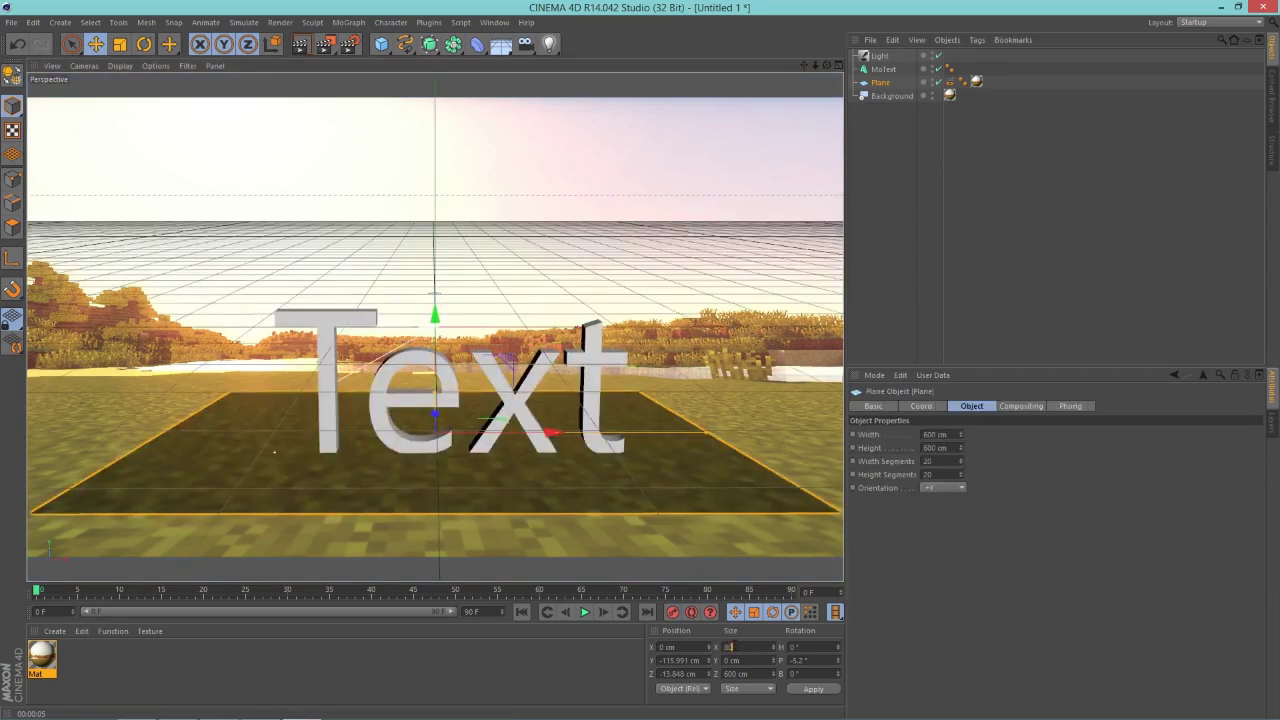
{"action": "type", "text": "0"}
{"action": "key", "text": "Return"}
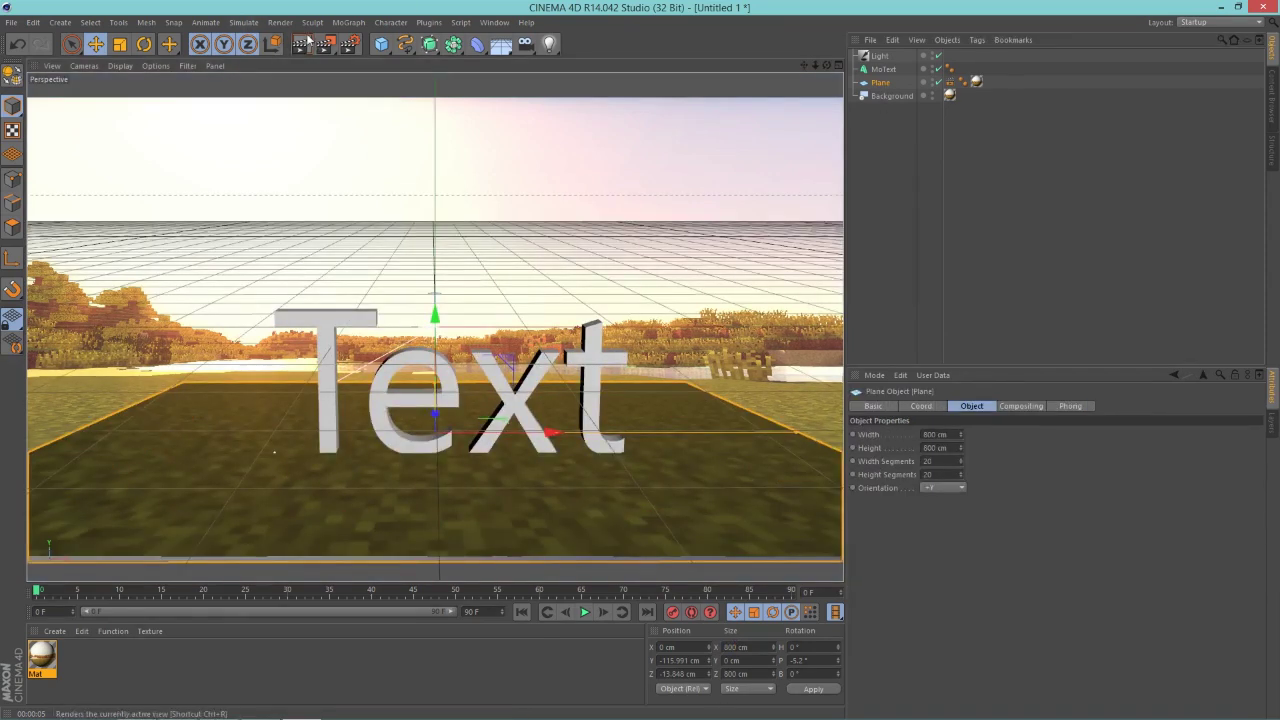
{"action": "key", "text": "ctrl+r"}
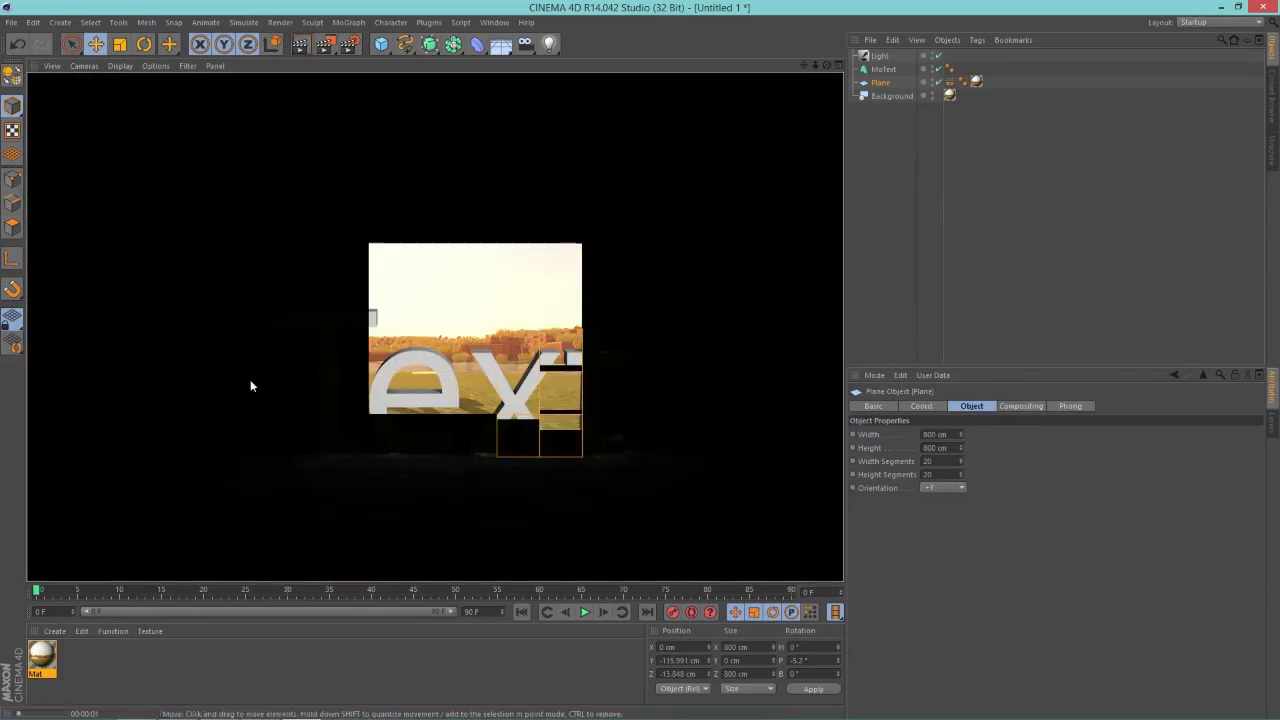